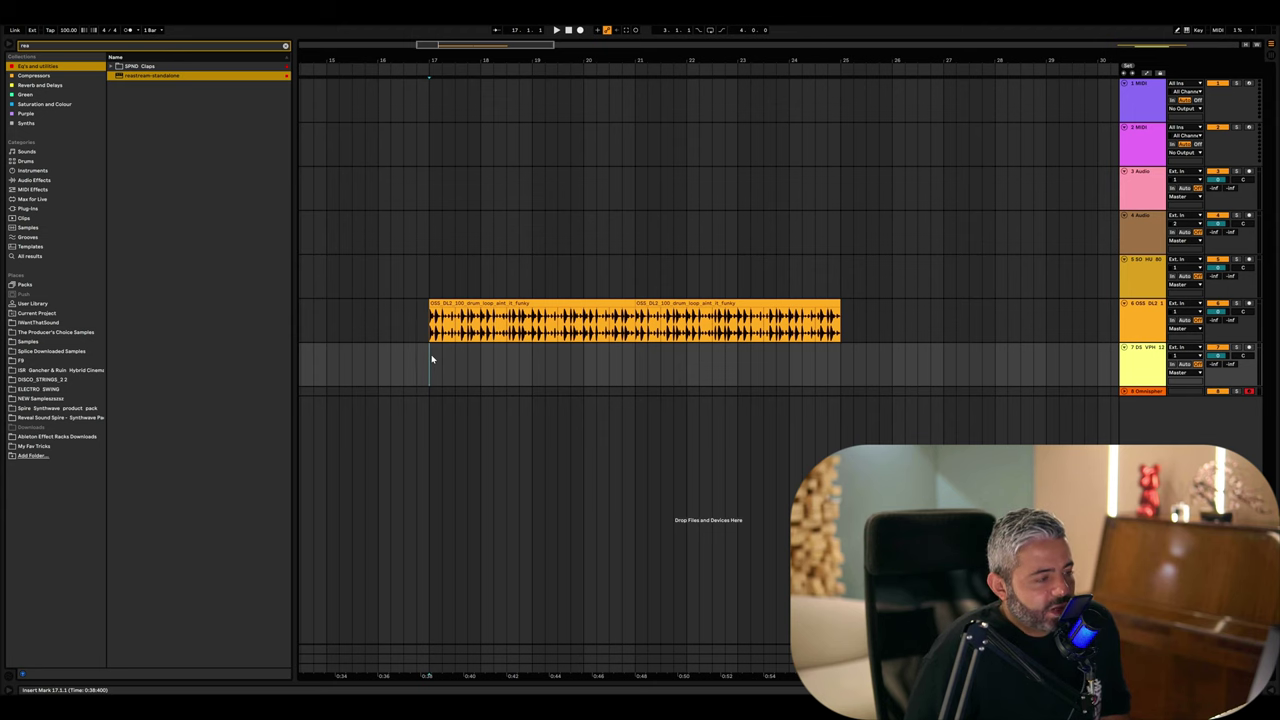
- Insert an eight-bar MIDI clip on the Omnisphere track and fill its first bar with a C major chord (C3, E3, G3), then play it
{"action": "key", "text": "ctrl+shift+m"}
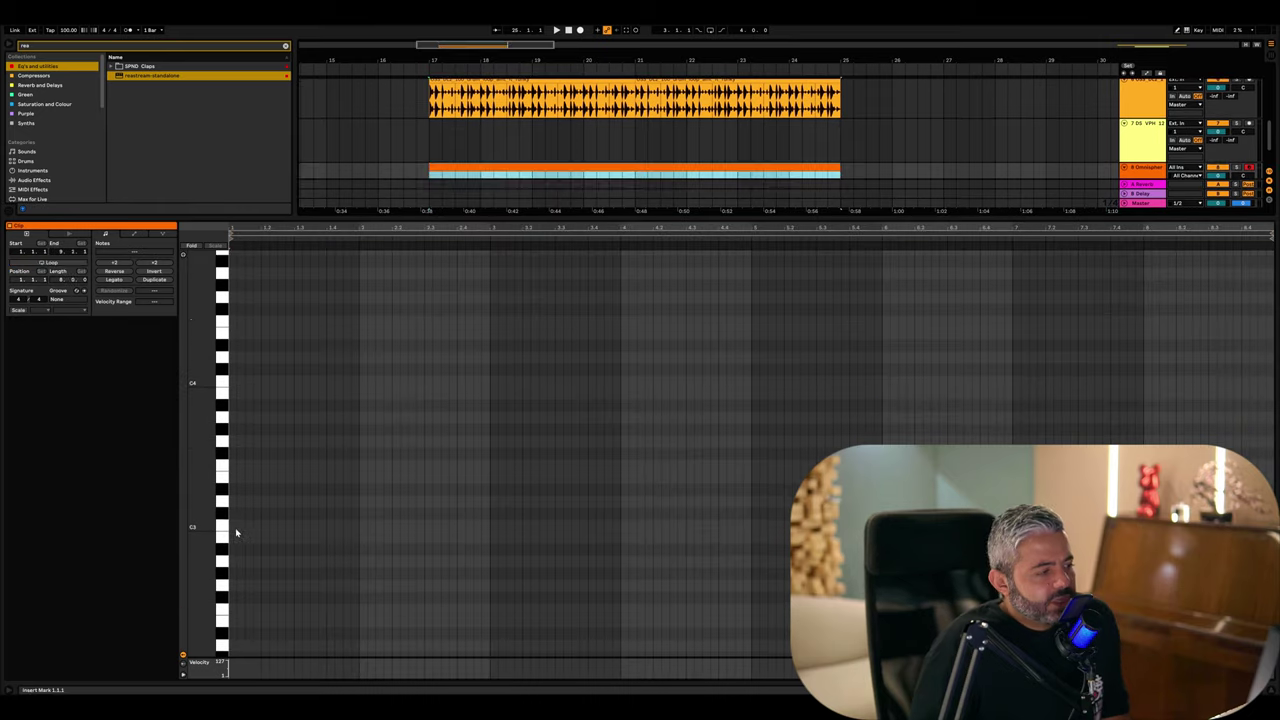
{"action": "mouse_move", "coordinate": [232, 527]}
{"action": "left_mouse_down"}
{"action": "mouse_move", "coordinate": [328, 529]}
{"action": "mouse_move", "coordinate": [265, 485]}
{"action": "mouse_move", "coordinate": [264, 441]}
{"action": "left_mouse_up"}
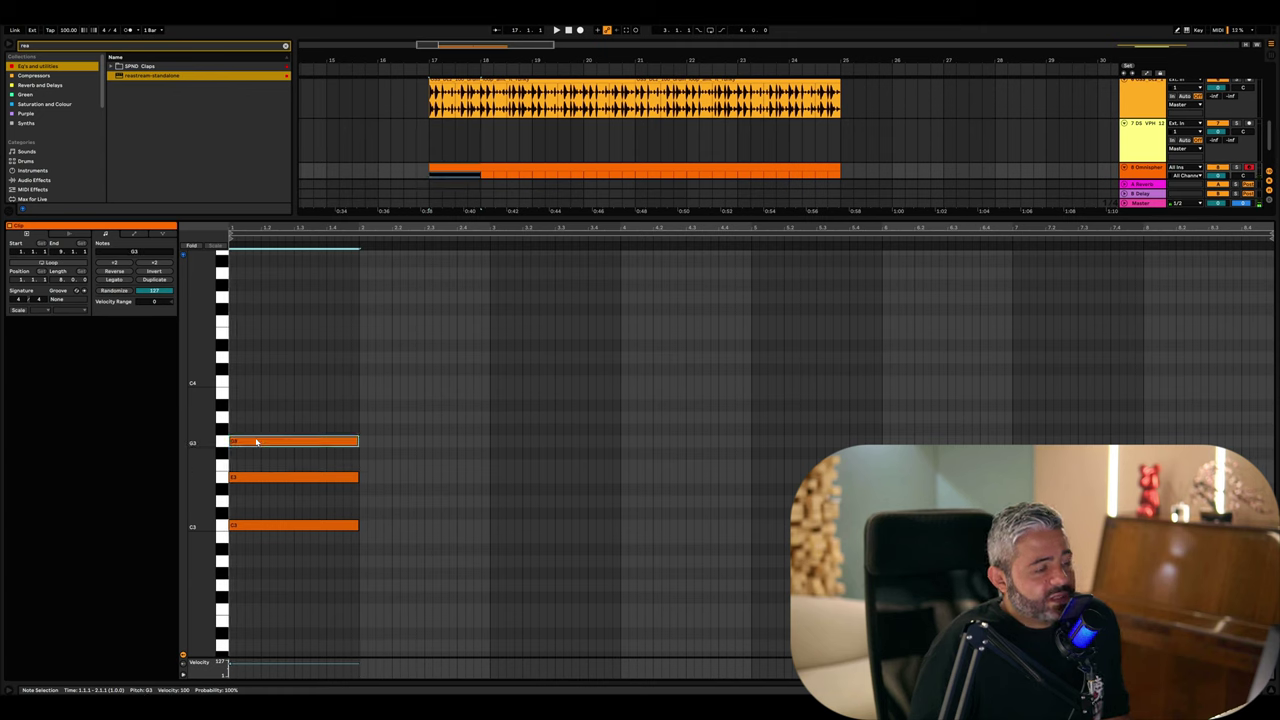
{"action": "key", "text": "space"}
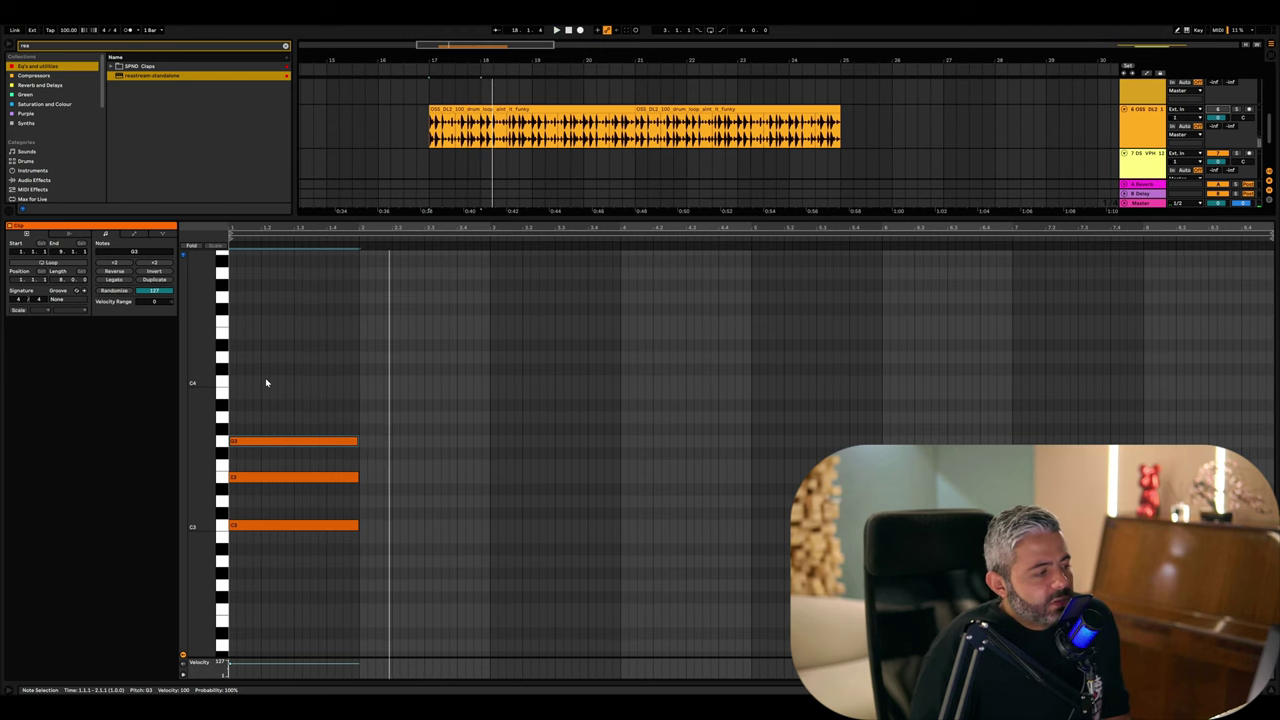
- Copy the first chord's C3 note down an octave to C2 and play the chord with the added bass
{"action": "scroll", "coordinate": [266, 383], "scroll_direction": "down", "scroll_amount": 5}
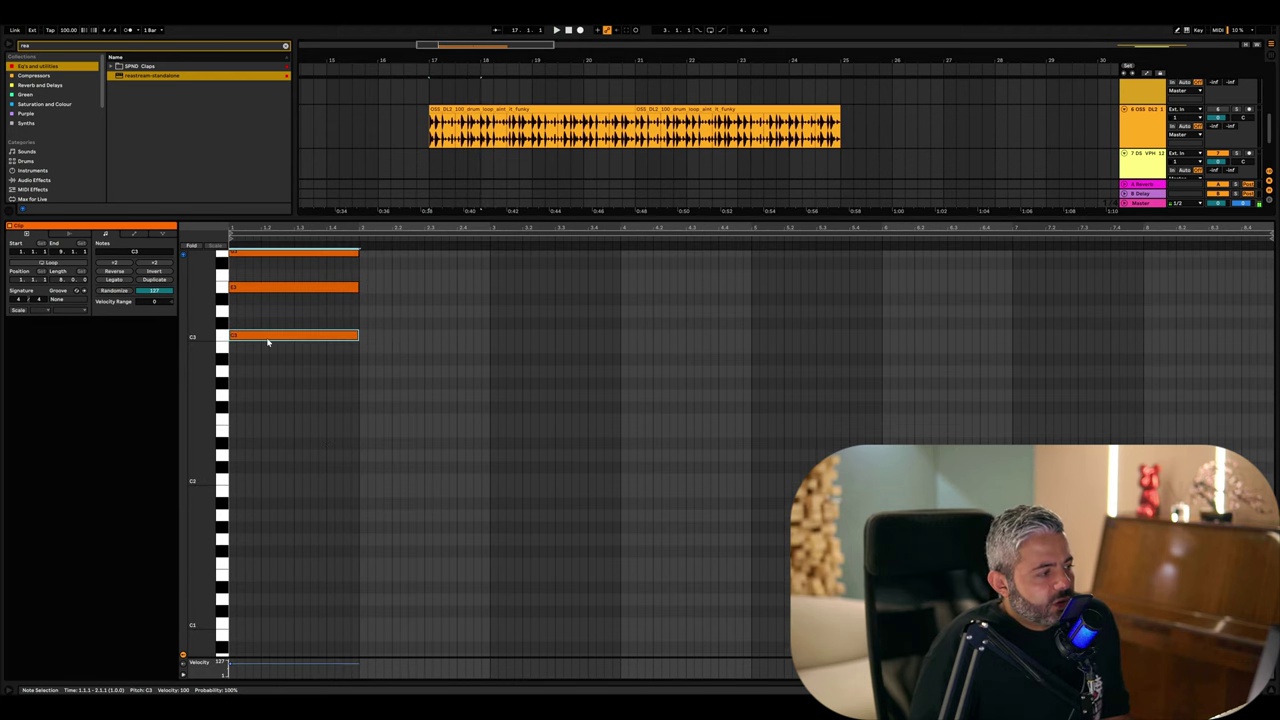
{"action": "left_click_drag", "start_coordinate": [269, 345], "coordinate": [271, 481]}
{"action": "scroll", "coordinate": [276, 474], "scroll_direction": "up", "scroll_amount": 1}
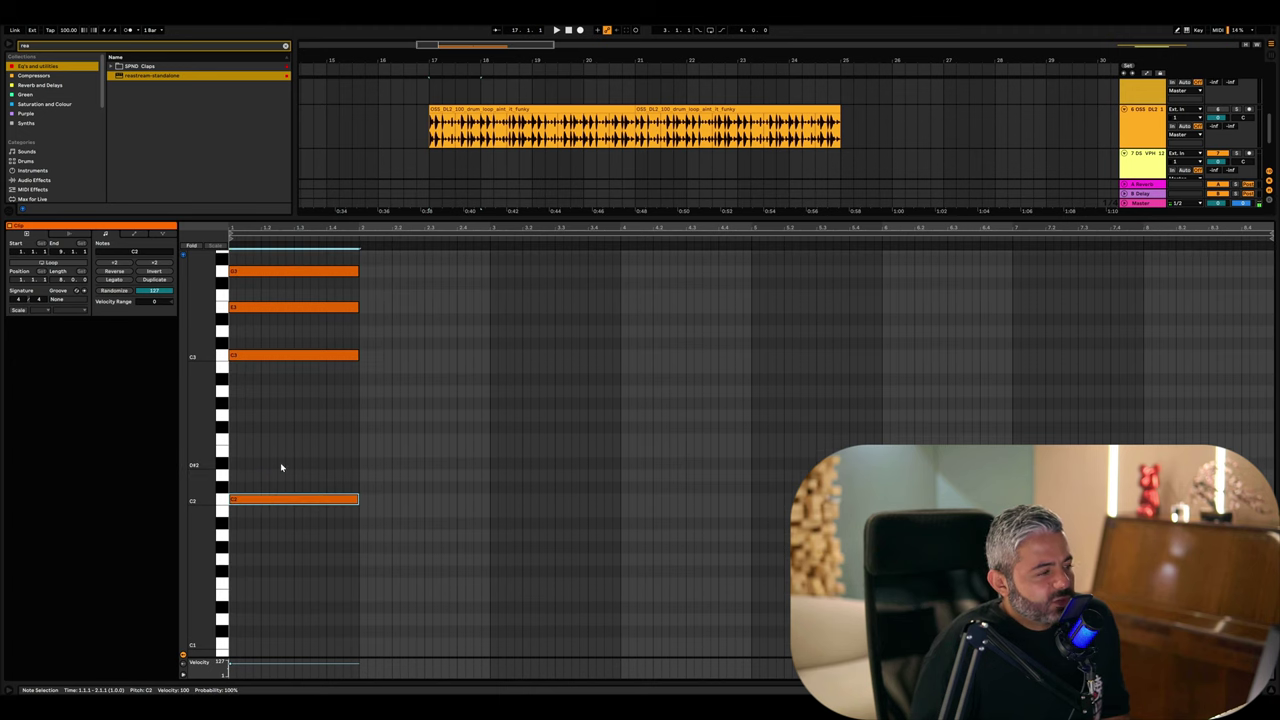
{"action": "scroll", "coordinate": [280, 467], "scroll_direction": "up", "scroll_amount": 1}
{"action": "key", "text": "space"}
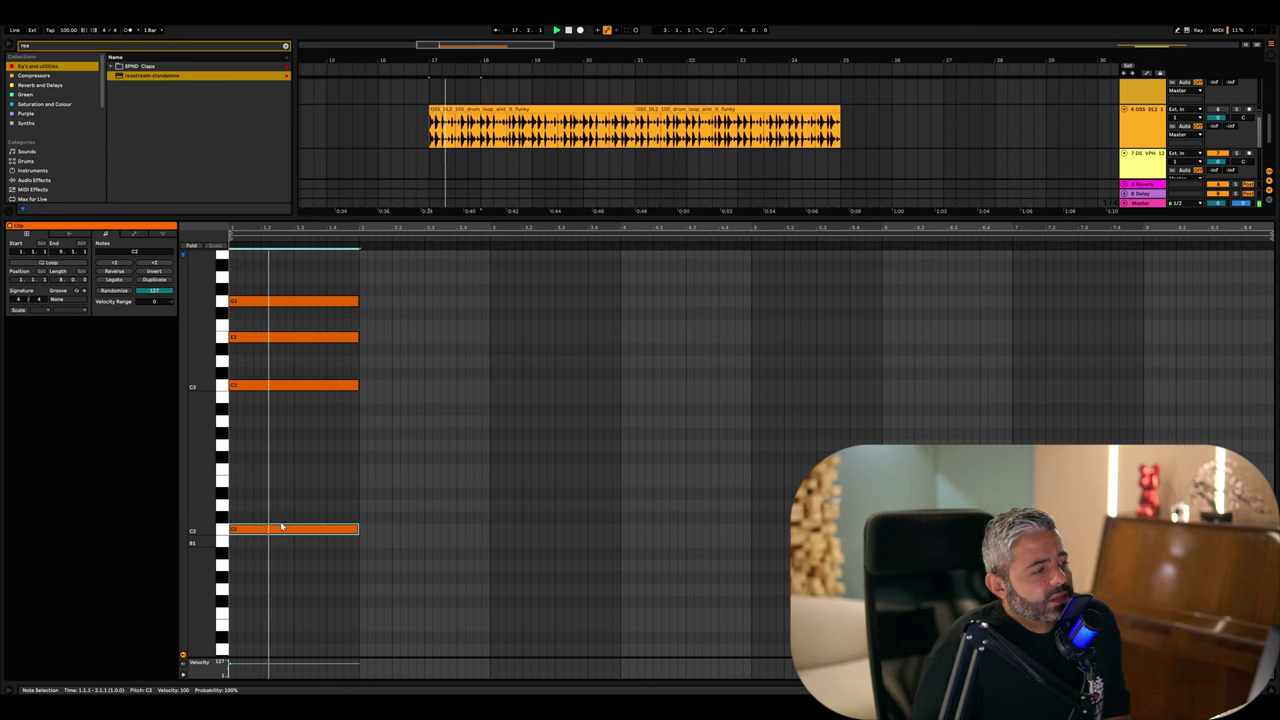
- Transpose the C2 bass note down an octave to C1 and play the chord
{"action": "scroll", "coordinate": [315, 485], "scroll_direction": "down", "scroll_amount": 3}
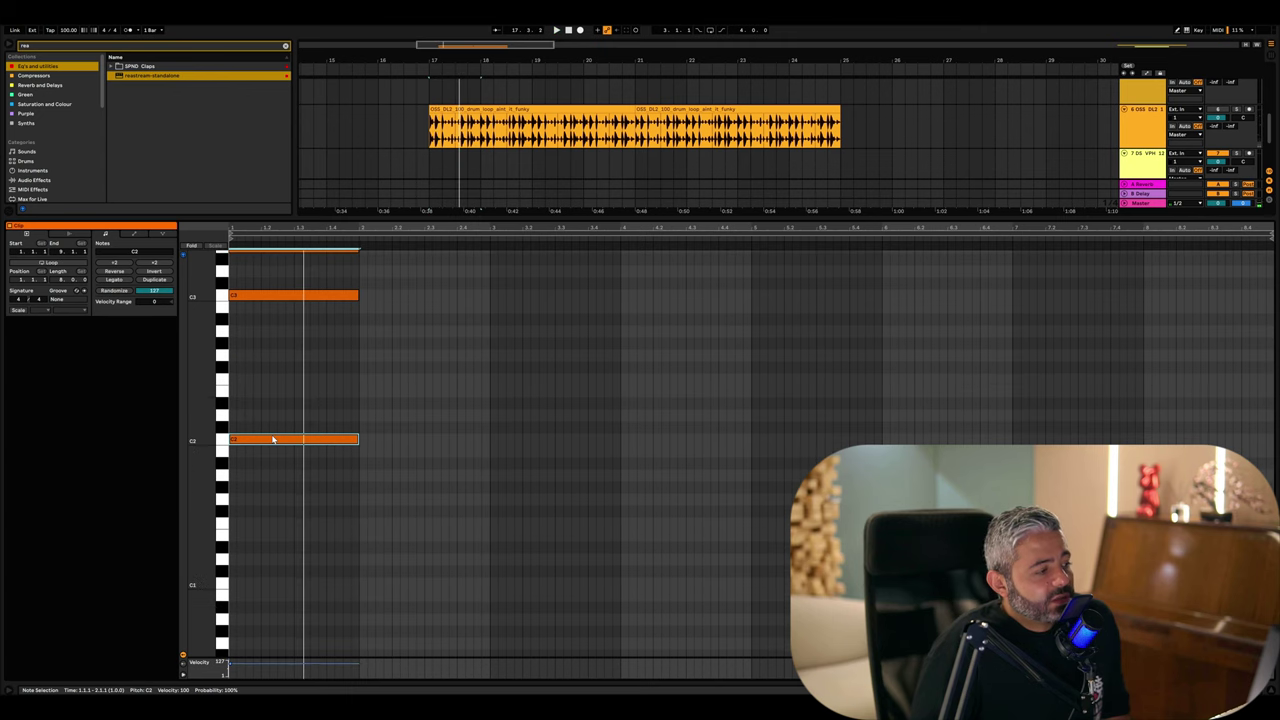
{"action": "key", "text": "shift+Down"}
{"action": "key", "text": "space"}
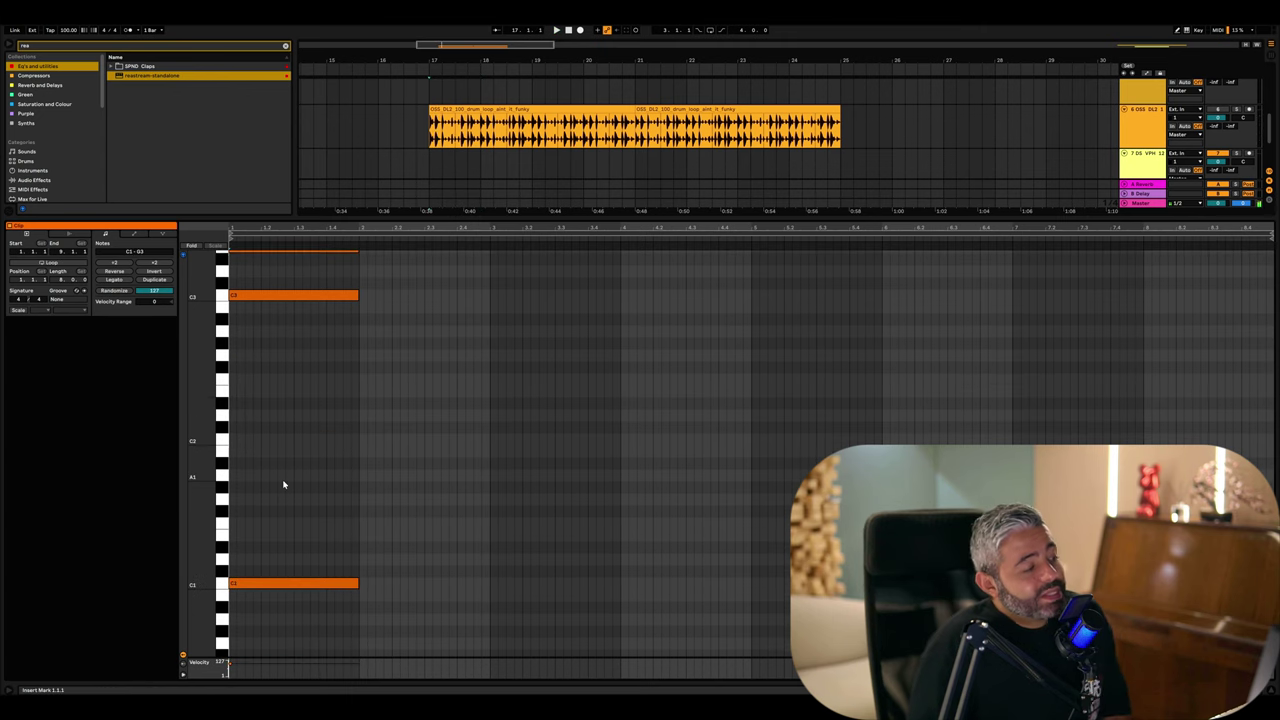
- Collapse the velocity lane to enlarge the note editor and play the C major chord with its C1 bass
{"action": "scroll", "coordinate": [283, 484], "scroll_direction": "up", "scroll_amount": 3}
{"action": "scroll", "coordinate": [283, 484], "scroll_direction": "up", "scroll_amount": 1}
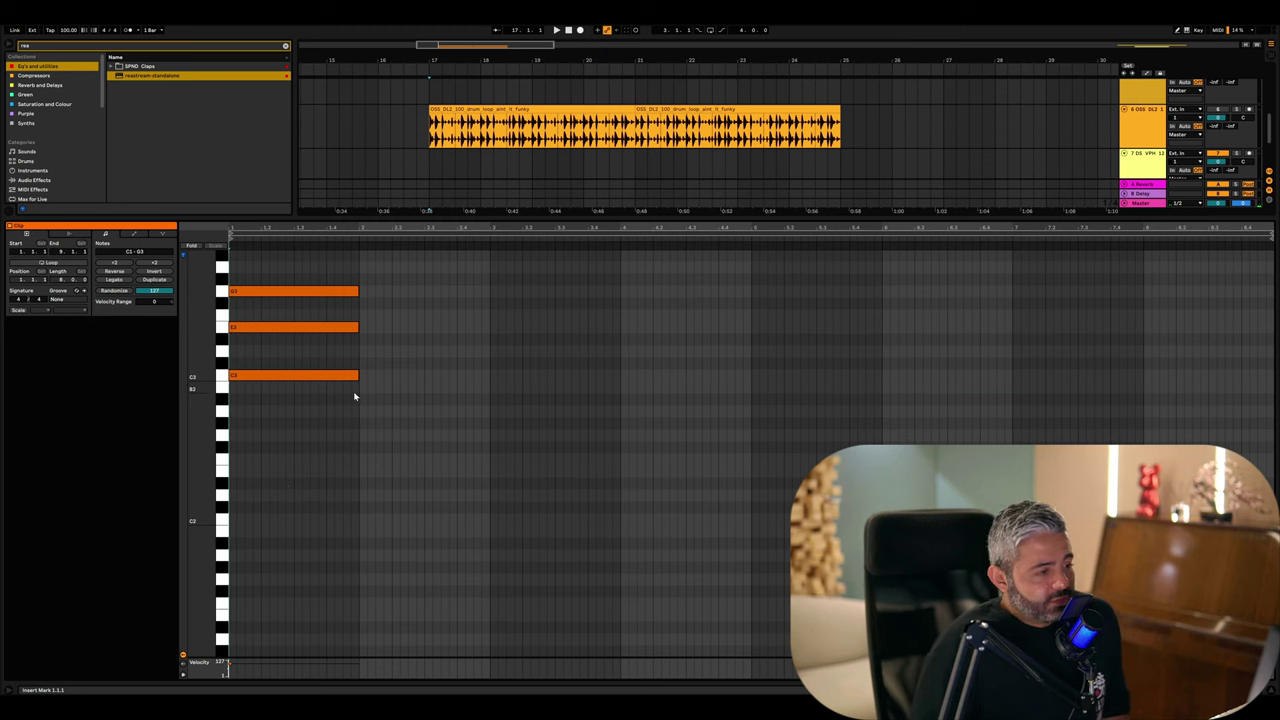
{"action": "left_click_drag", "start_coordinate": [560, 657], "coordinate": [558, 677]}
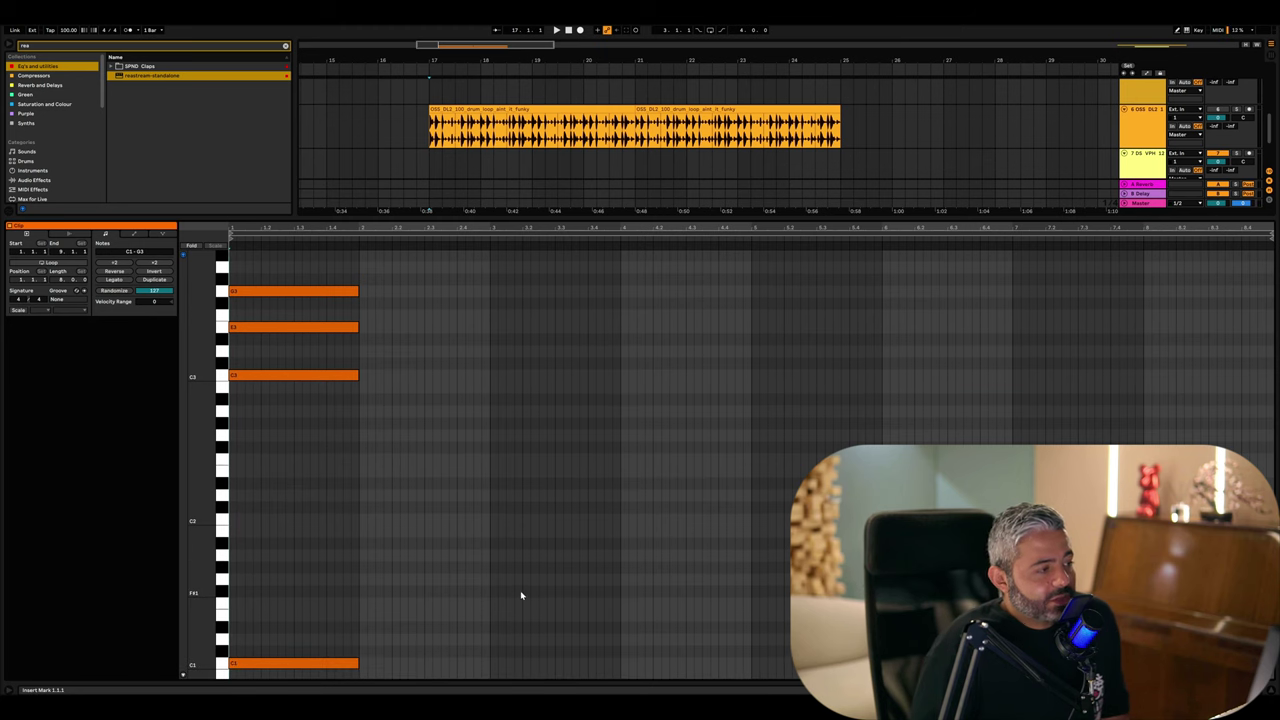
{"action": "scroll", "coordinate": [520, 595], "scroll_direction": "down", "scroll_amount": 1}
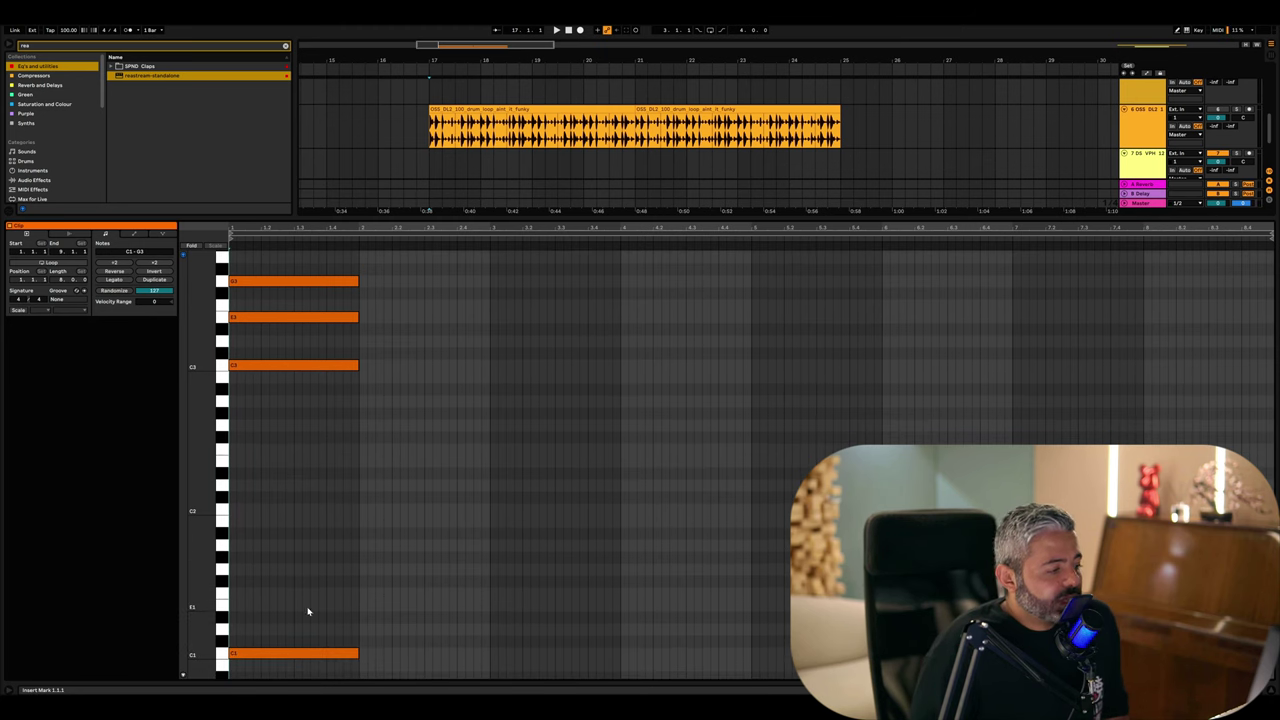
{"action": "key", "text": "space"}
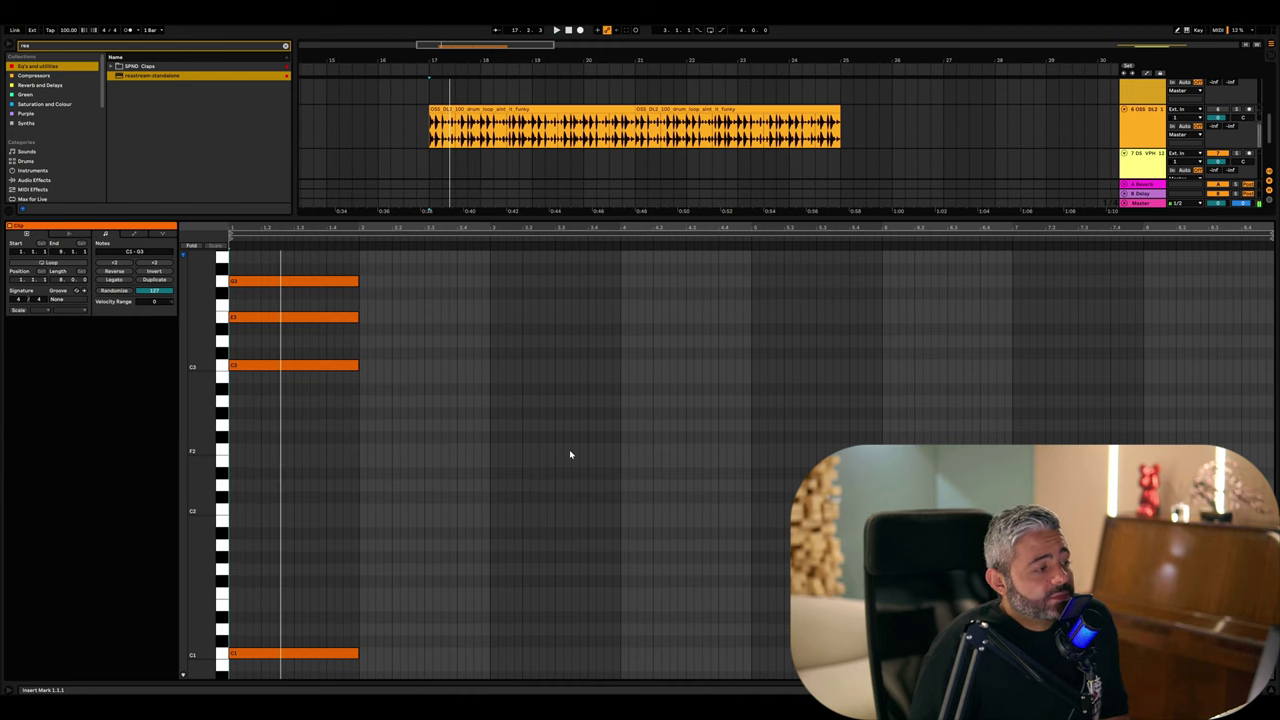
- Copy the chord's C3 note to C2 and play the chord with both low octaves
{"action": "left_click", "coordinate": [238, 366]}
{"action": "key", "text": "space"}
{"action": "left_click_drag", "start_coordinate": [263, 378], "coordinate": [263, 510]}
{"action": "key", "text": "space"}
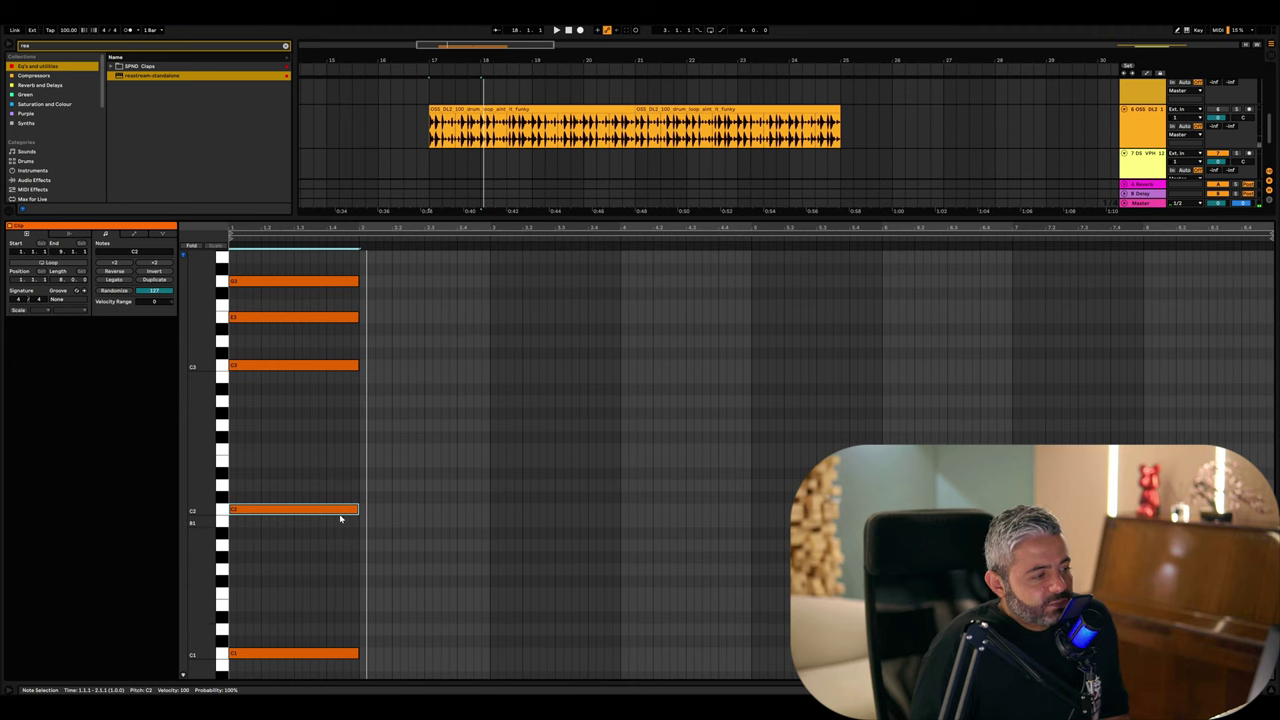
- Deactivate the C1 and C2 bass notes and play the chord without them
{"action": "scroll", "coordinate": [294, 578], "scroll_direction": "down", "scroll_amount": 2}
{"action": "left_click", "coordinate": [280, 612]}
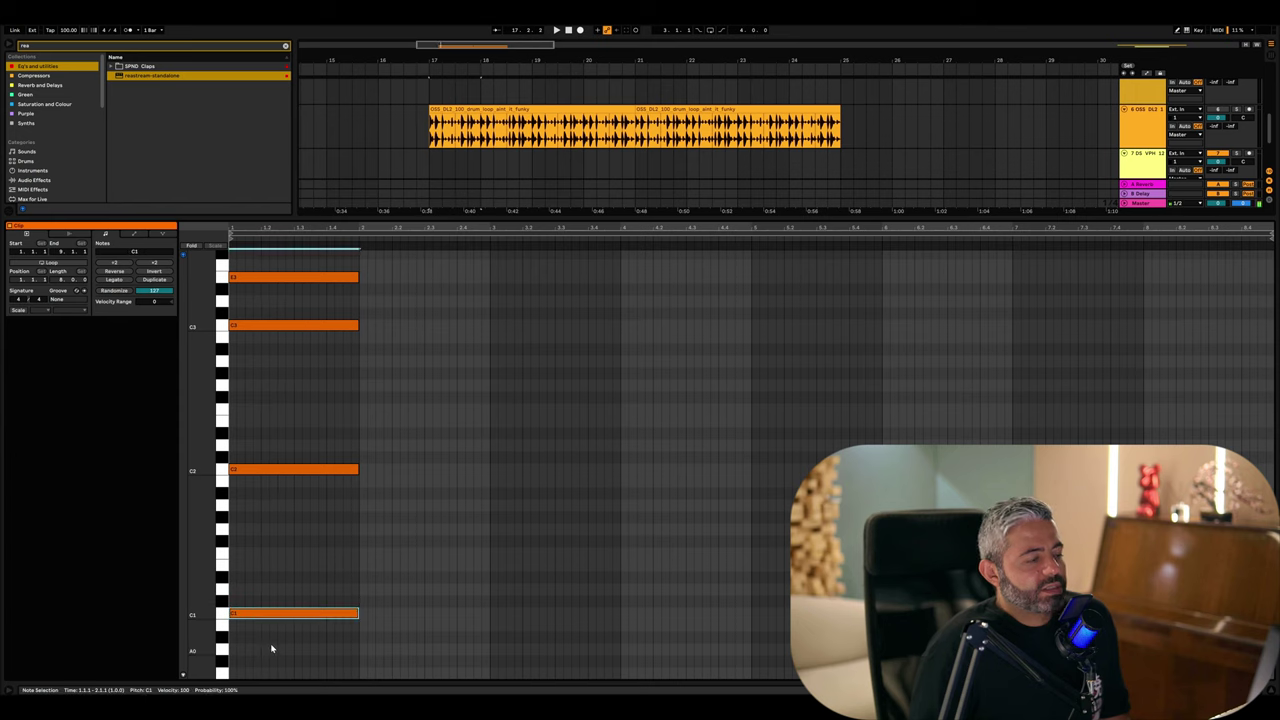
{"action": "scroll", "coordinate": [272, 643], "scroll_direction": "up", "scroll_amount": 1}
{"action": "left_click_drag", "start_coordinate": [284, 448], "coordinate": [284, 682]}
{"action": "key", "text": "space"}
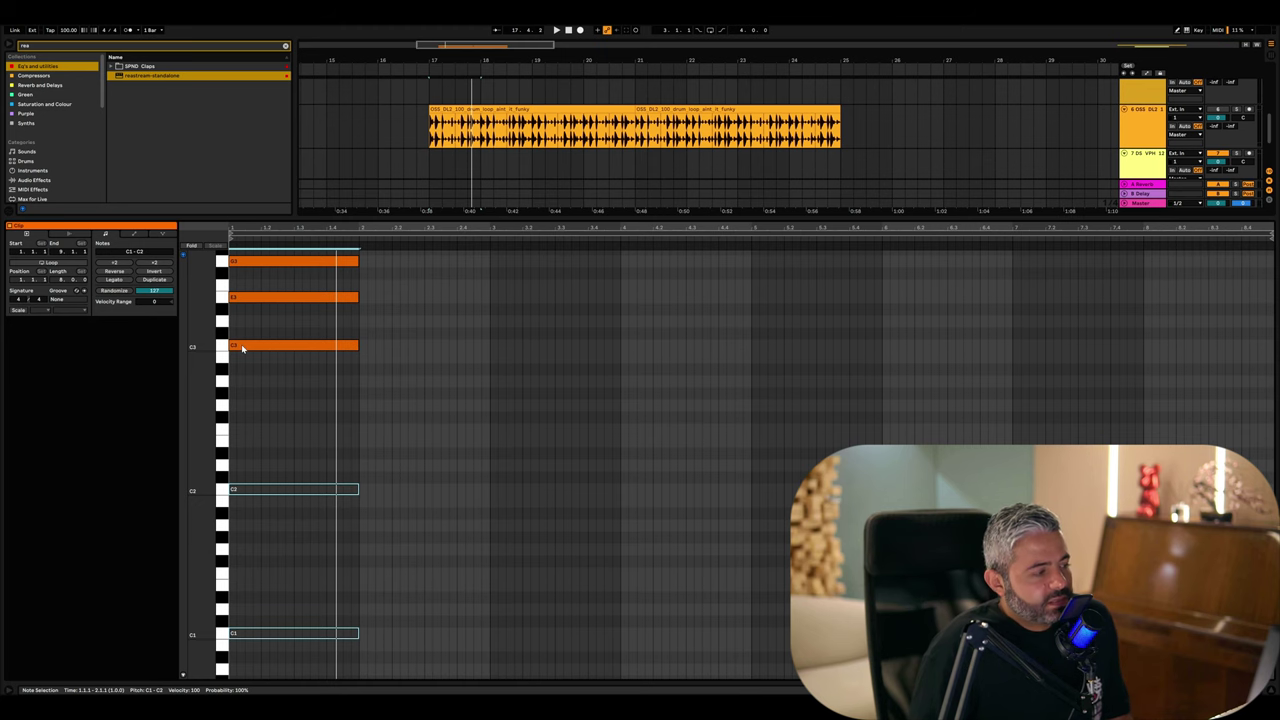
- Delete the deactivated C2 note, reactivate the C1 bass note and play the first bar
{"action": "scroll", "coordinate": [249, 364], "scroll_direction": "up", "scroll_amount": 1}
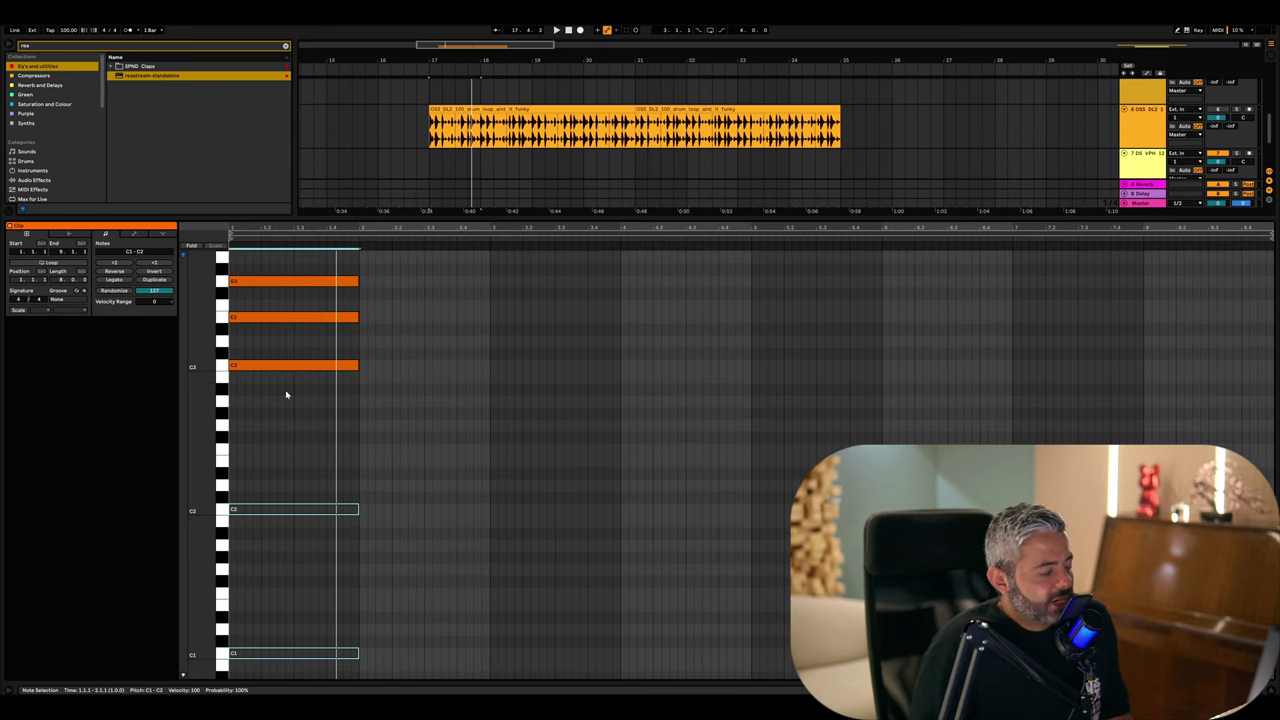
{"action": "scroll", "coordinate": [266, 512], "scroll_direction": "down", "scroll_amount": 1}
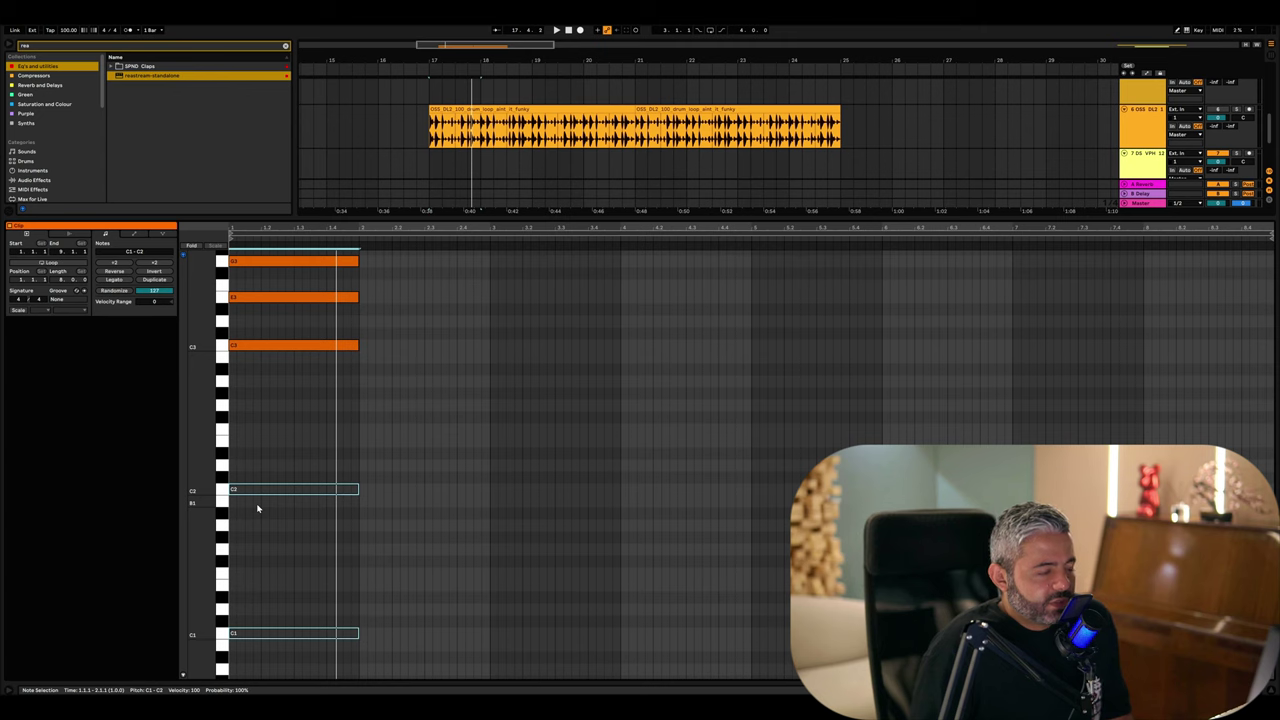
{"action": "scroll", "coordinate": [256, 560], "scroll_direction": "down", "scroll_amount": 1}
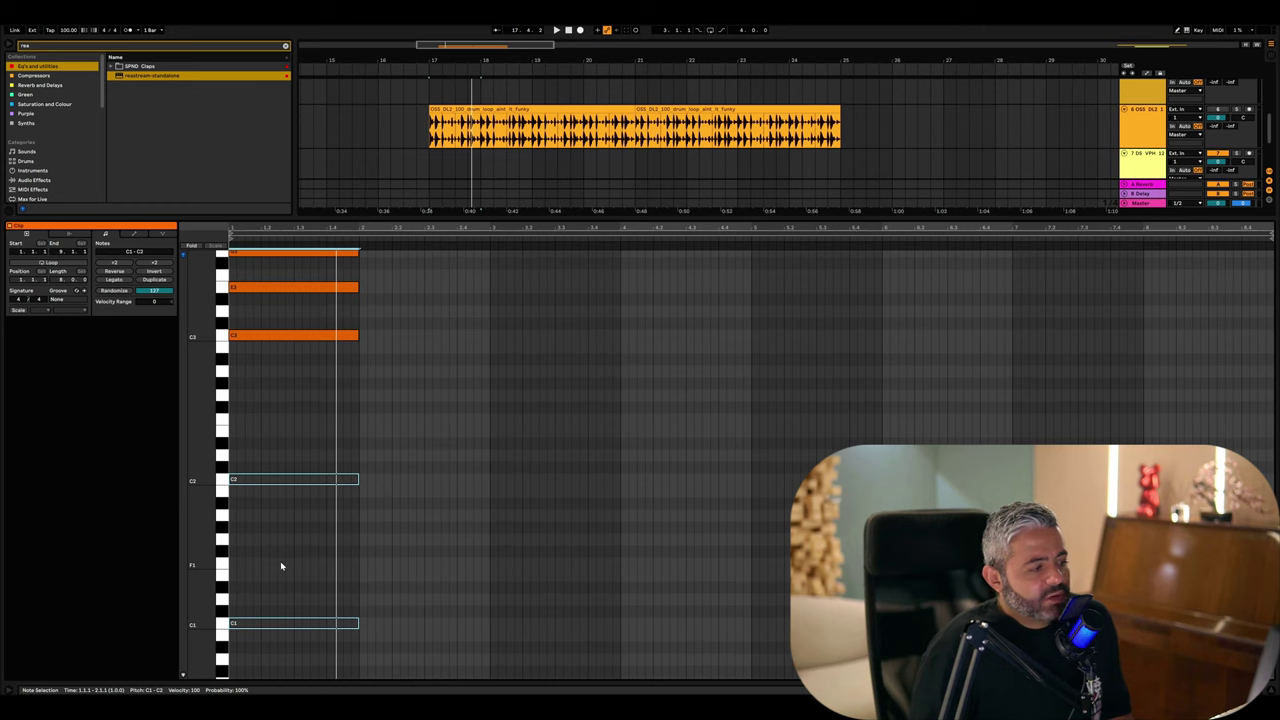
{"action": "scroll", "coordinate": [280, 563], "scroll_direction": "up", "scroll_amount": 1}
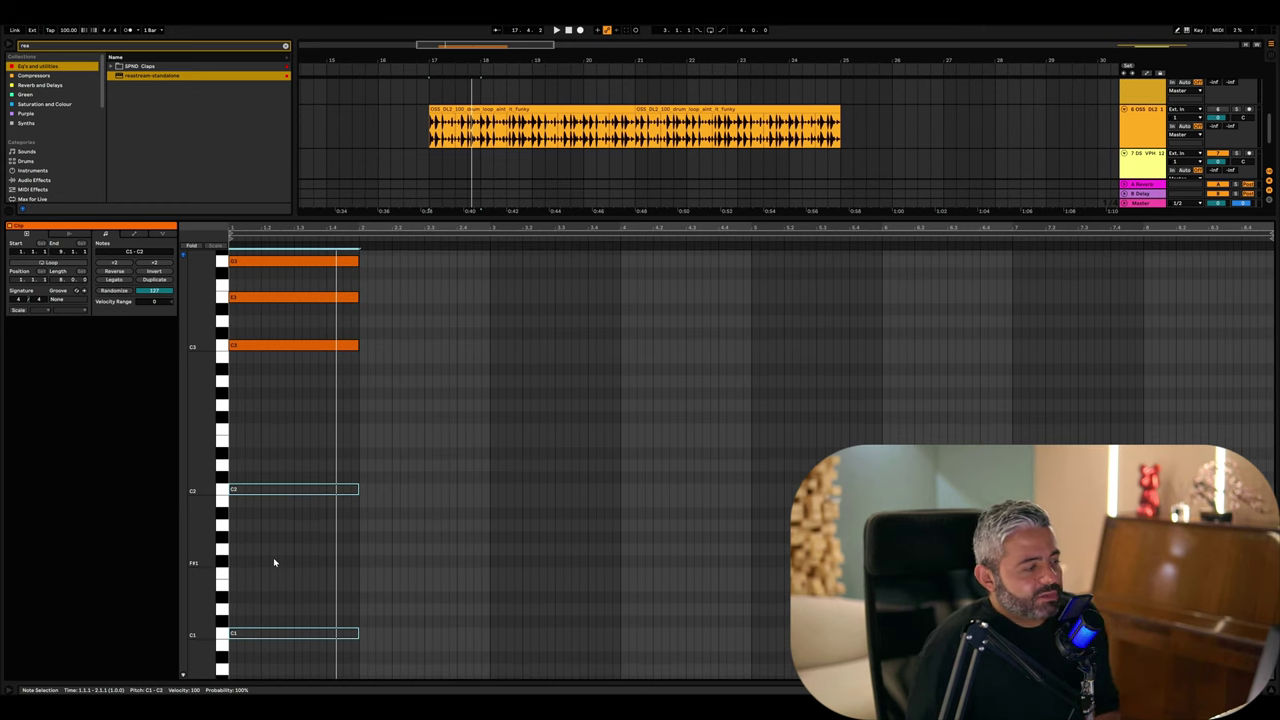
{"action": "left_click", "coordinate": [271, 638]}
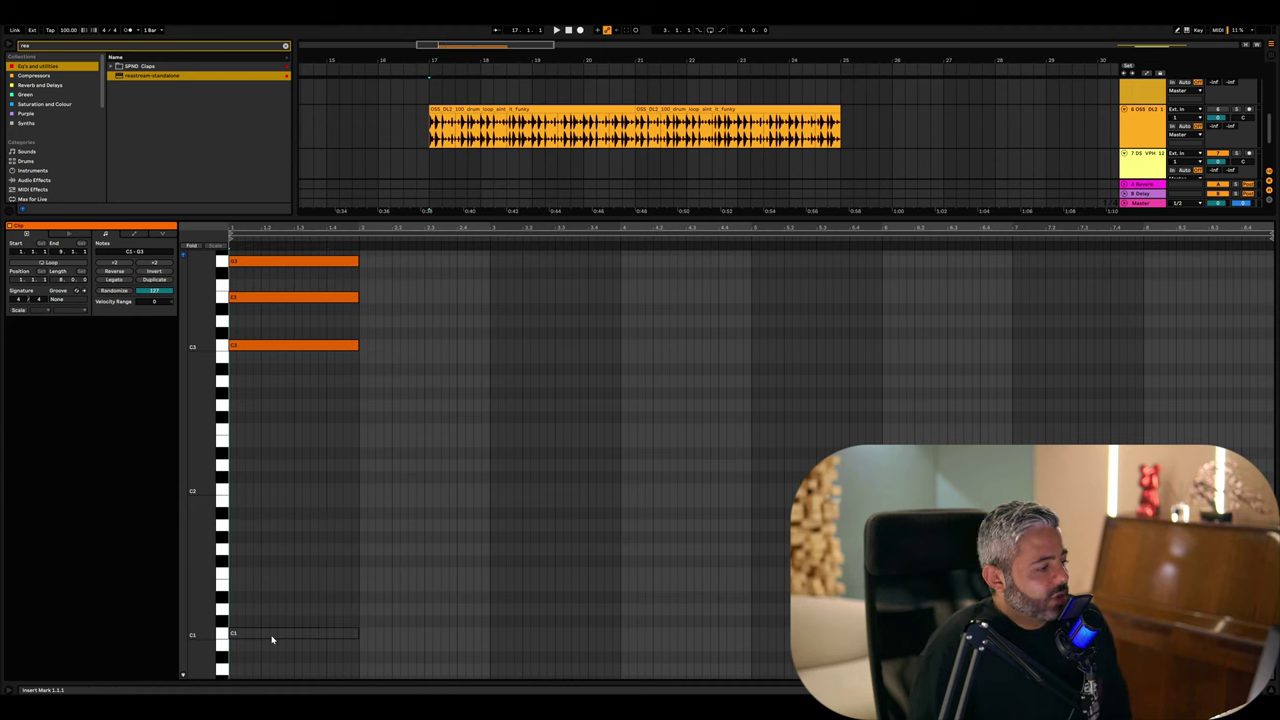
{"action": "double_click", "coordinate": [271, 634]}
{"action": "scroll", "coordinate": [300, 597], "scroll_direction": "up", "scroll_amount": 6}
{"action": "scroll", "coordinate": [290, 570], "scroll_direction": "down", "scroll_amount": 5}
{"action": "scroll", "coordinate": [312, 550], "scroll_direction": "up", "scroll_amount": 3}
{"action": "key", "text": "space"}
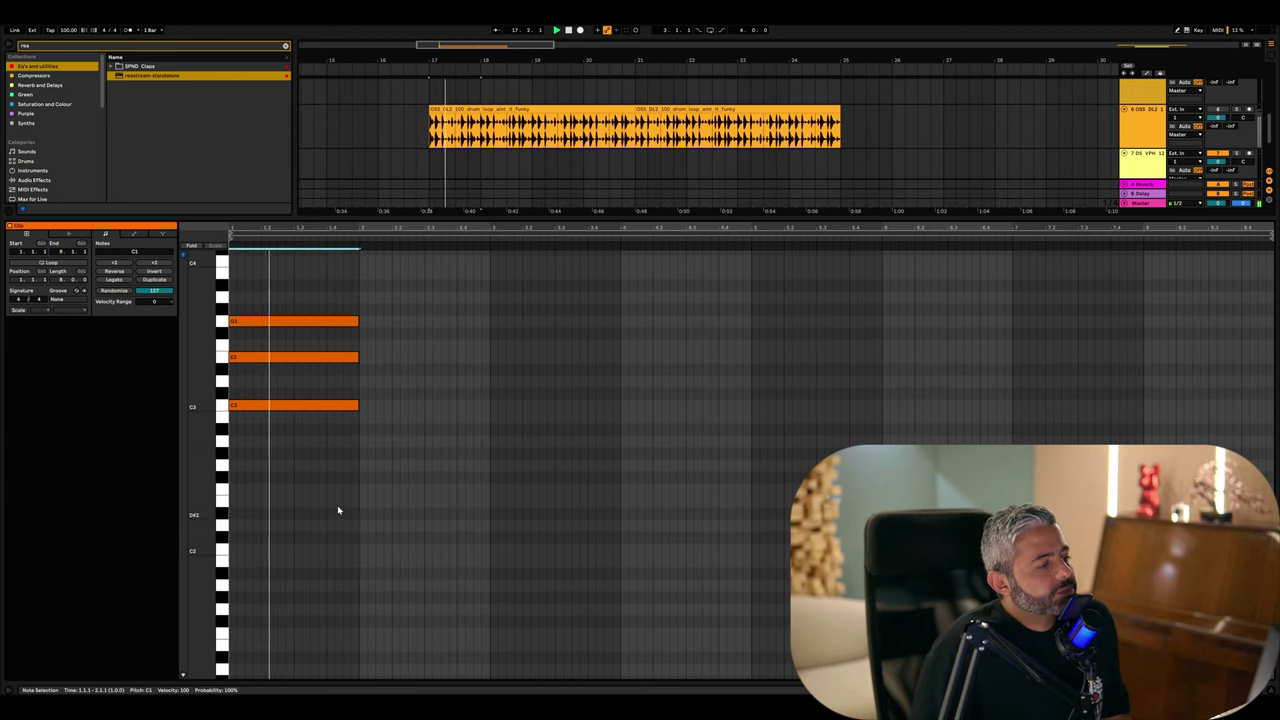
- Add an E minor chord (E3, G3, B3) in the clip's second bar and play it
{"action": "left_click", "coordinate": [276, 408]}
{"action": "key", "text": "space"}
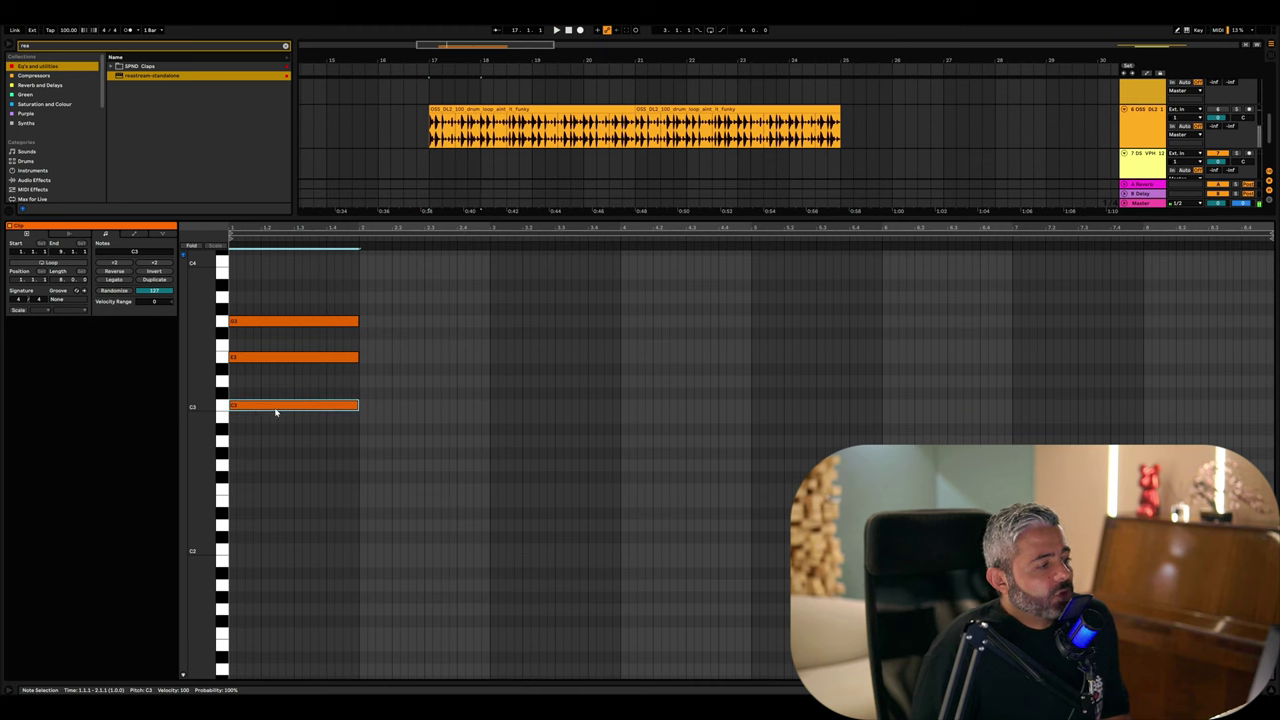
{"action": "key", "text": "ctrl+d"}
{"action": "left_click_drag", "start_coordinate": [394, 403], "coordinate": [385, 357]}
{"action": "key", "text": "space"}
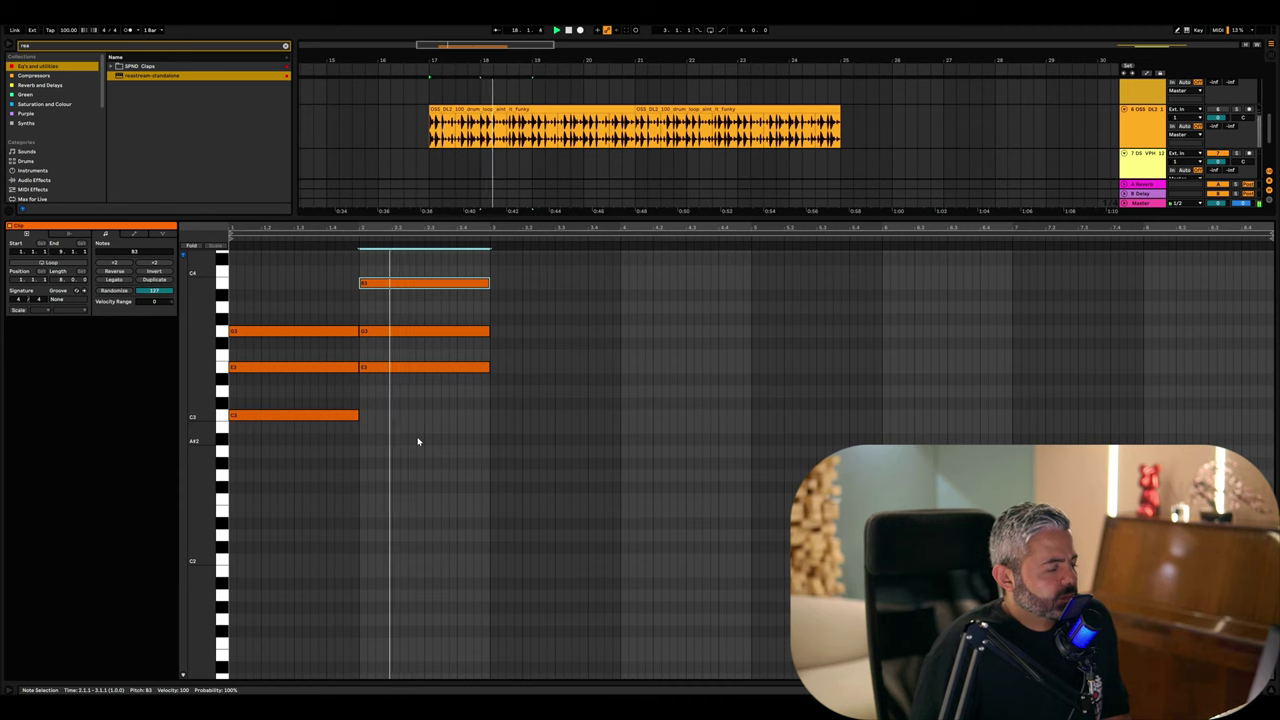
- Add an E1 bass note across the second bar and play the two-chord progression from the start
{"action": "scroll", "coordinate": [402, 452], "scroll_direction": "down", "scroll_amount": 3}
{"action": "key", "text": "space"}
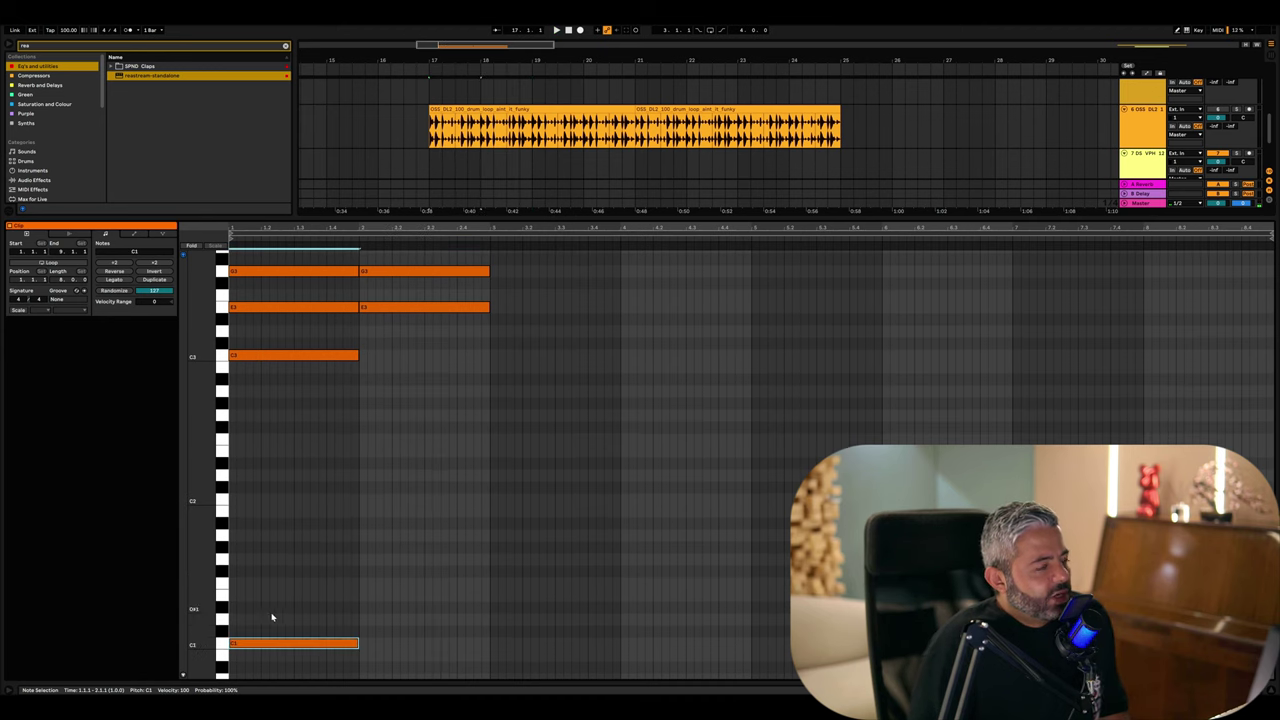
{"action": "double_click", "coordinate": [391, 584]}
{"action": "left_click_drag", "start_coordinate": [392, 591], "coordinate": [391, 599]}
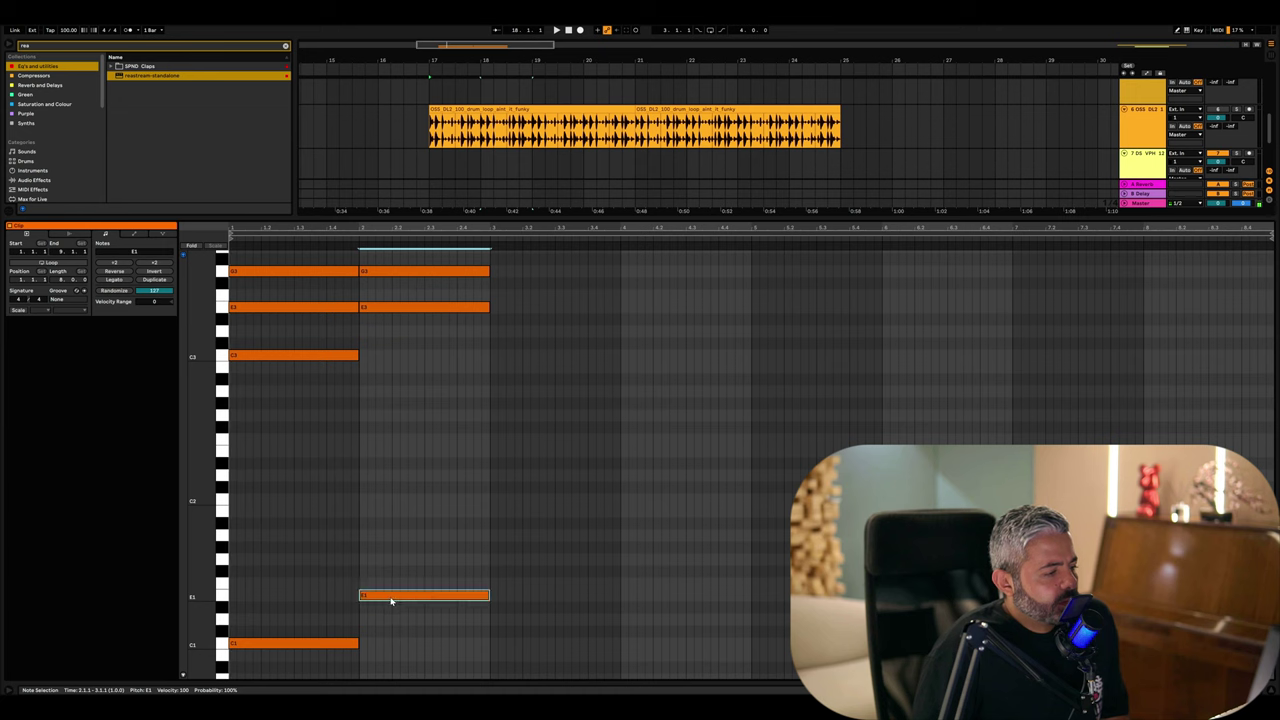
{"action": "left_click", "coordinate": [254, 646]}
{"action": "key", "text": "space"}
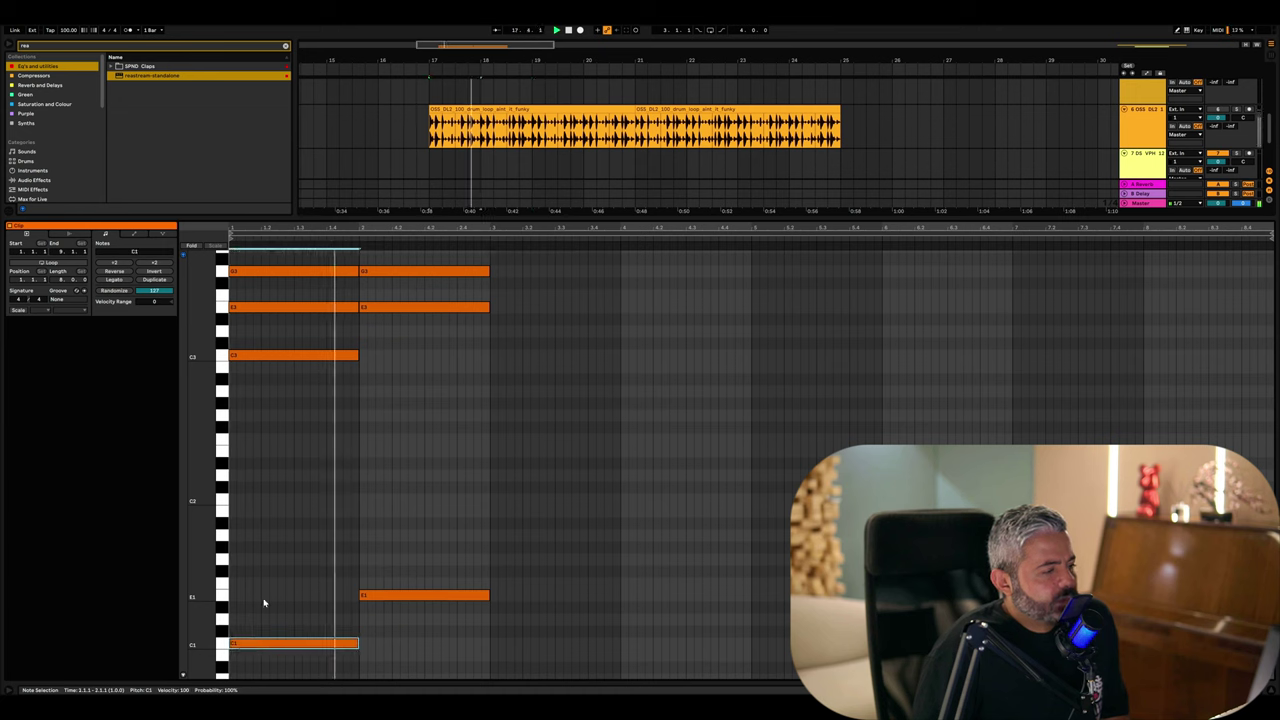
{"action": "scroll", "coordinate": [300, 596], "scroll_direction": "up", "scroll_amount": 1}
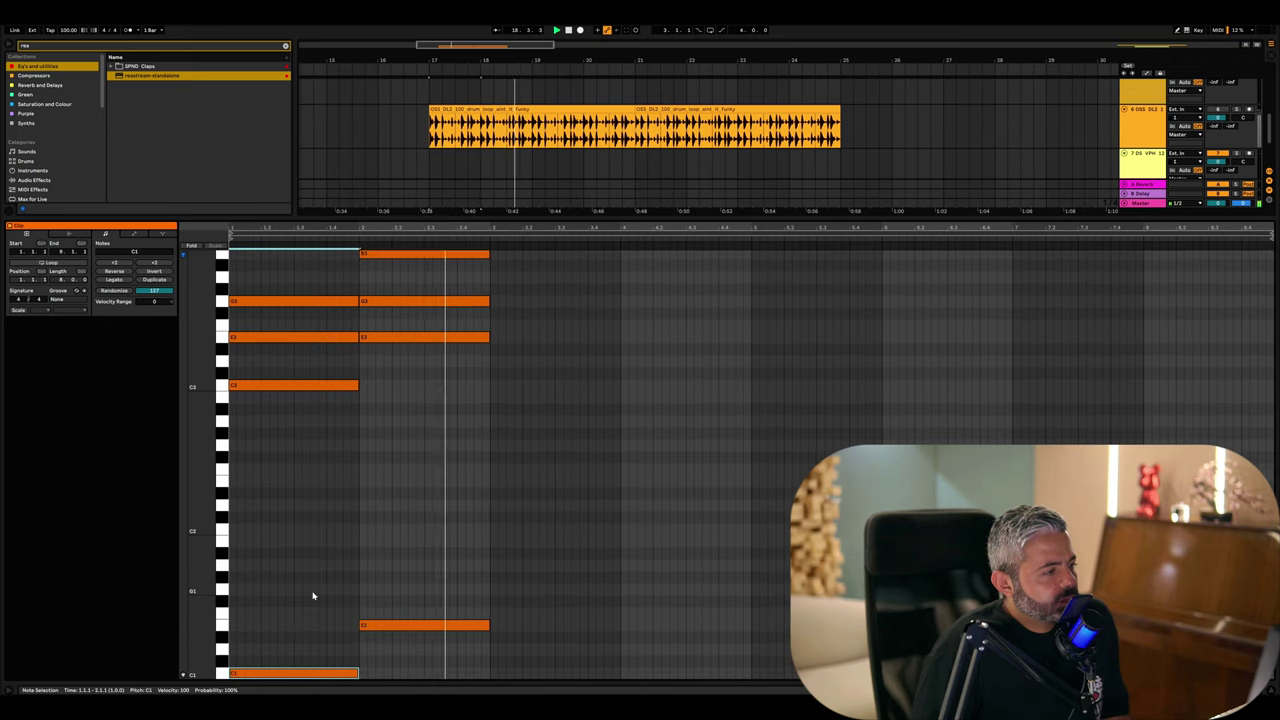
- Add a D major chord (D3, F#3, A3) in the third bar and play it with the progression
{"action": "key", "text": "ctrl+v"}
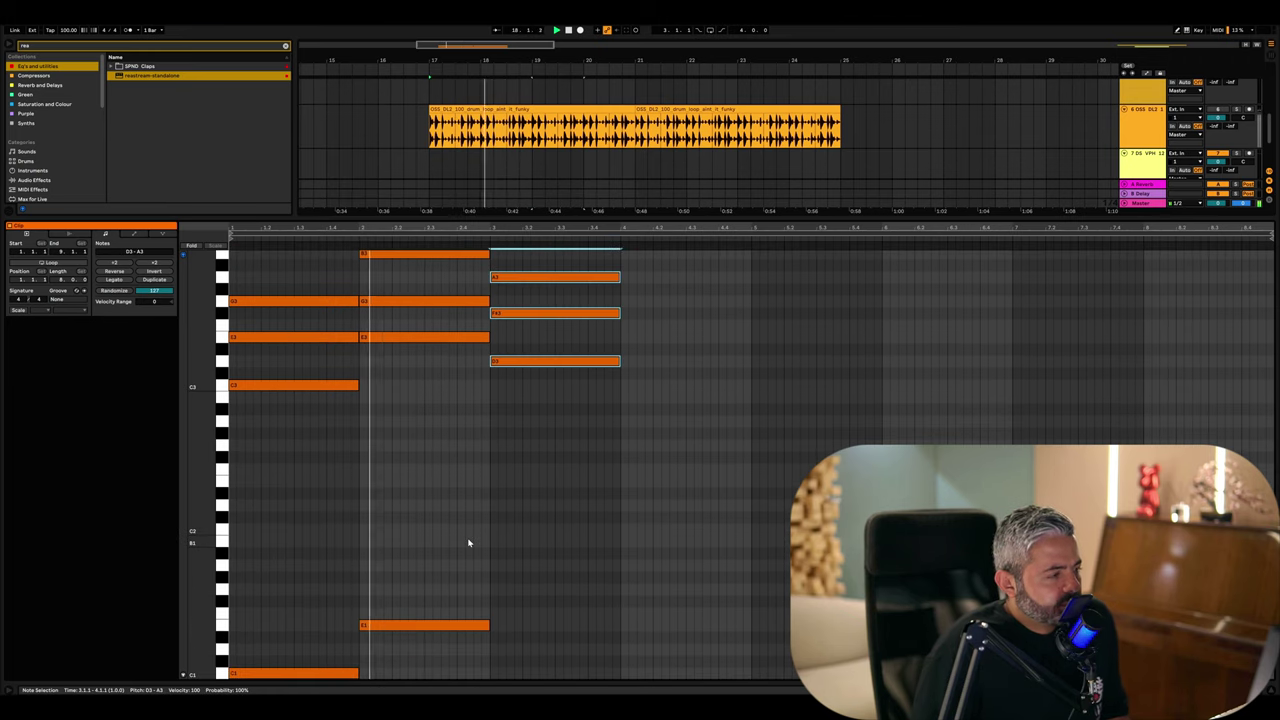
{"action": "scroll", "coordinate": [468, 543], "scroll_direction": "up", "scroll_amount": 1}
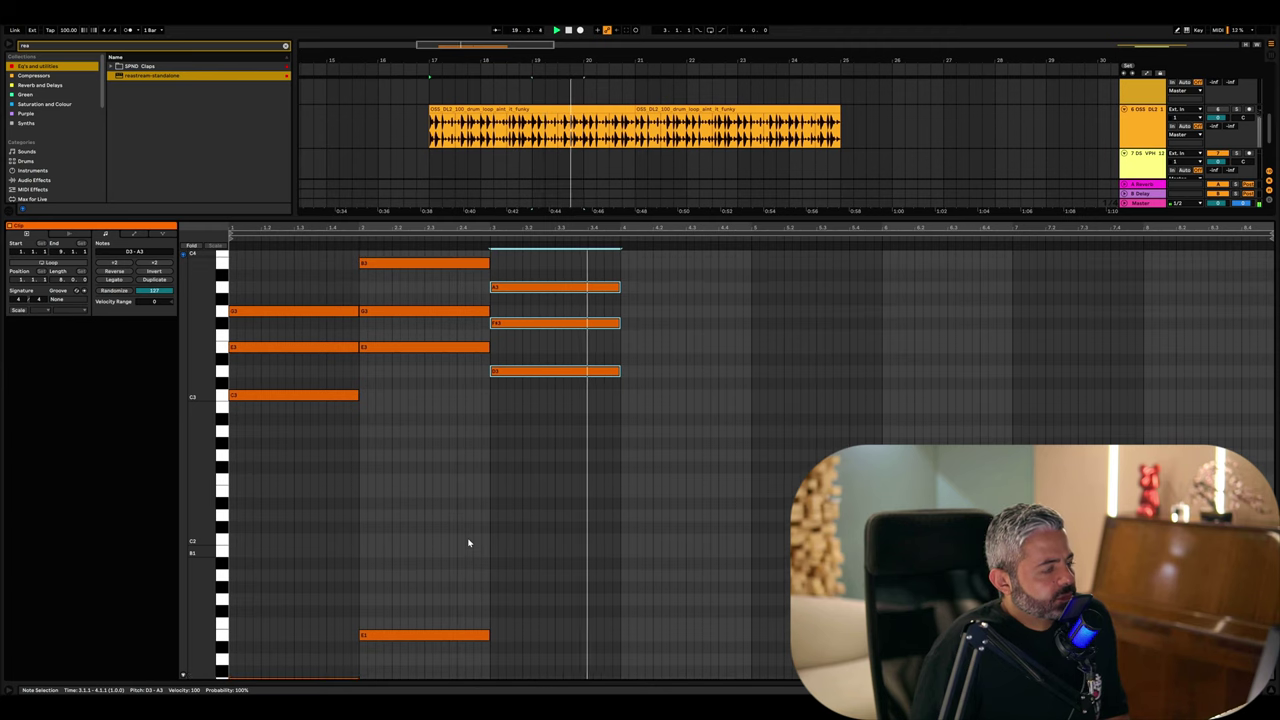
{"action": "scroll", "coordinate": [410, 544], "scroll_direction": "down", "scroll_amount": 2}
{"action": "key", "text": "space"}
- Audition the C1 and E1 bass notes, then copy the third chord's D3 down two octaves to D1 and play it
{"action": "left_click", "coordinate": [290, 663]}
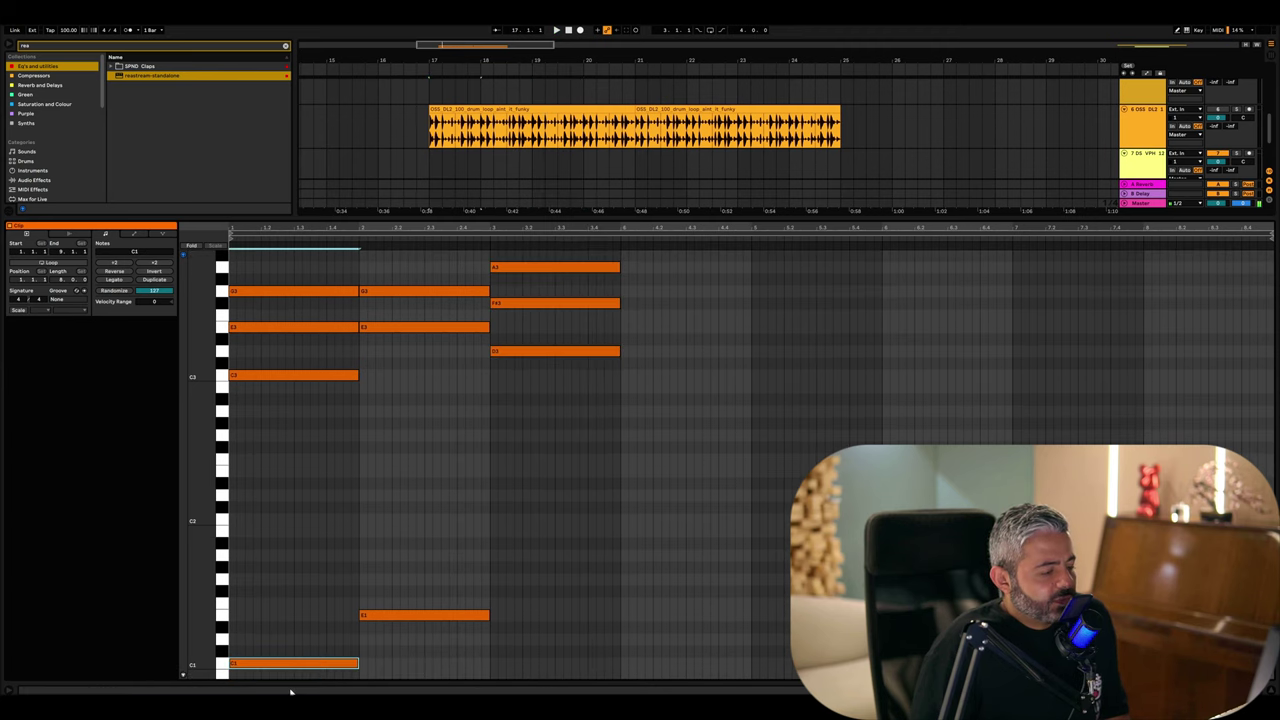
{"action": "scroll", "coordinate": [403, 324], "scroll_direction": "up", "scroll_amount": 2}
{"action": "scroll", "coordinate": [400, 573], "scroll_direction": "down", "scroll_amount": 1}
{"action": "left_click_drag", "start_coordinate": [414, 572], "coordinate": [430, 680]}
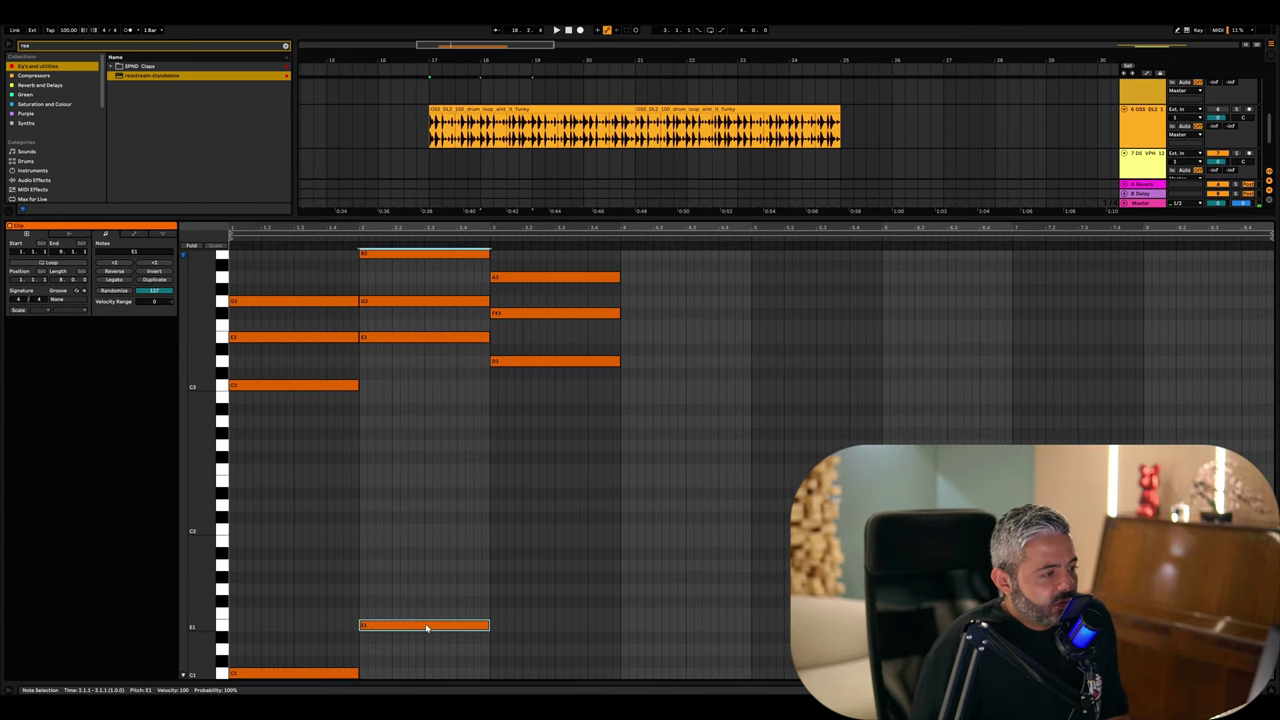
{"action": "left_click", "coordinate": [532, 362]}
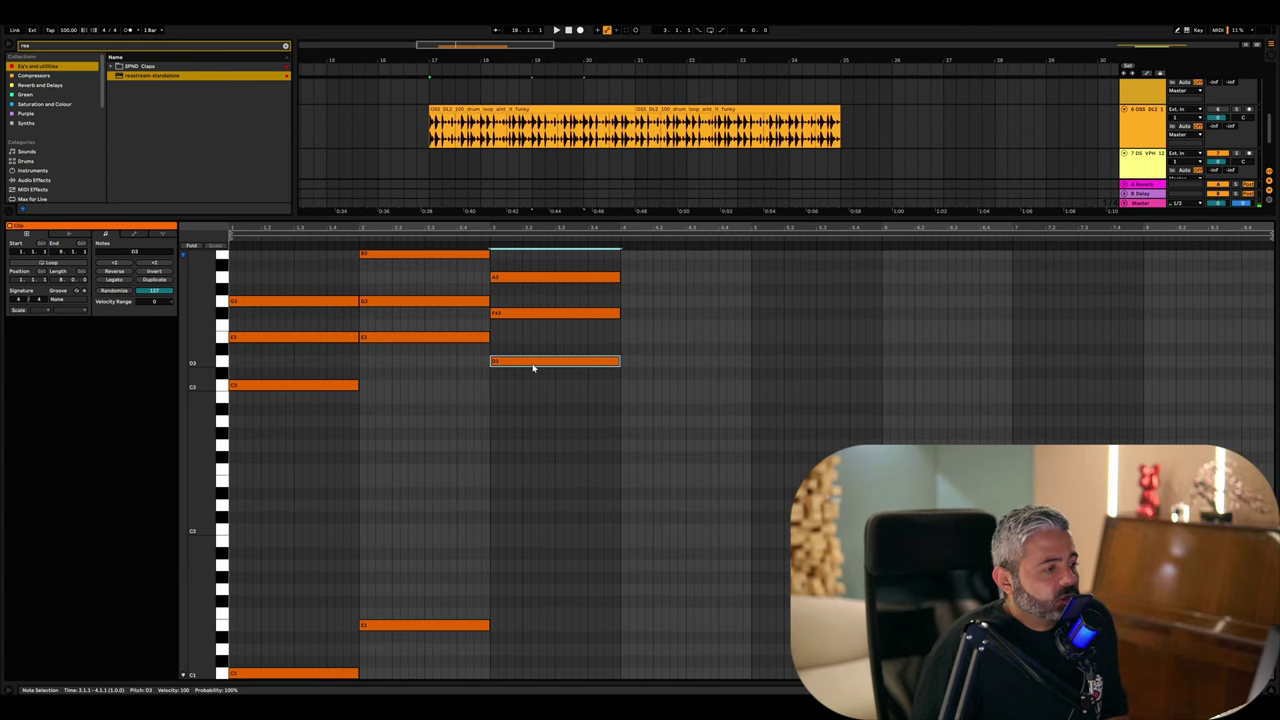
{"action": "key", "text": "shift+Down"}
{"action": "key", "text": "shift+Down"}
{"action": "key", "text": "space"}
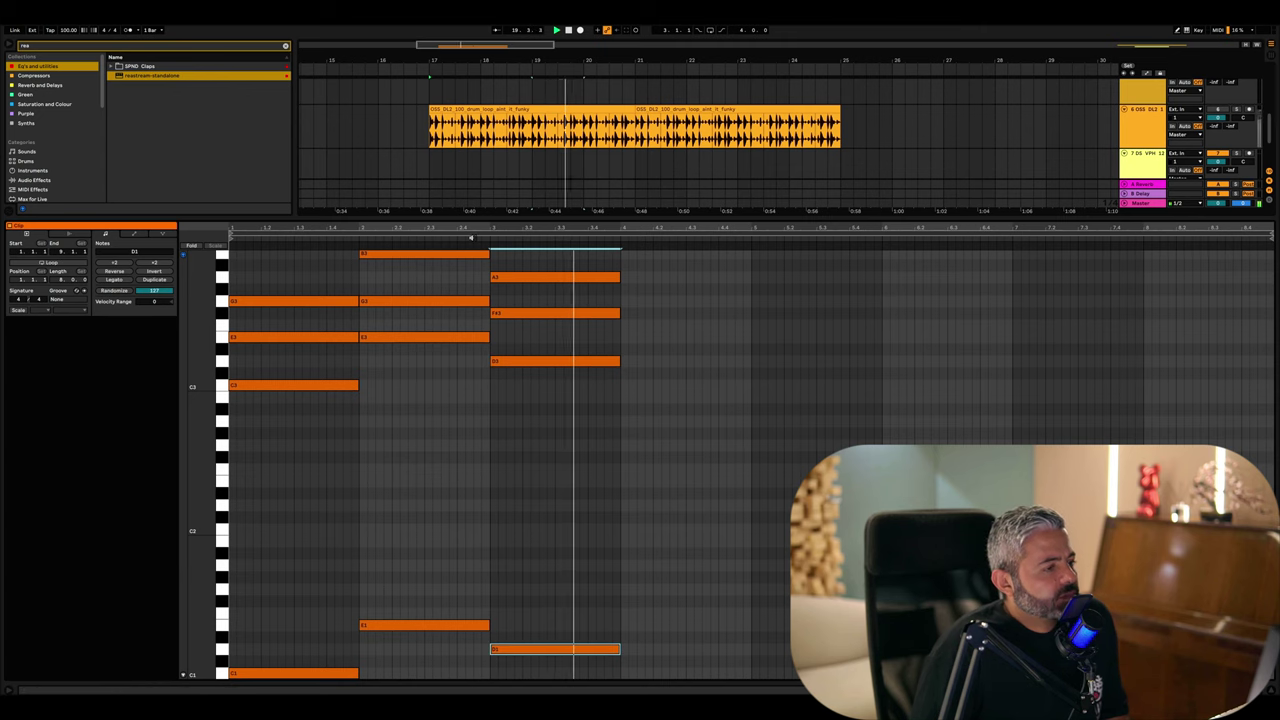
- Add a fourth-bar chord of B2, D3, F#3 and A3, play it, and select its B2 note
{"action": "key", "text": "ctrl+v"}
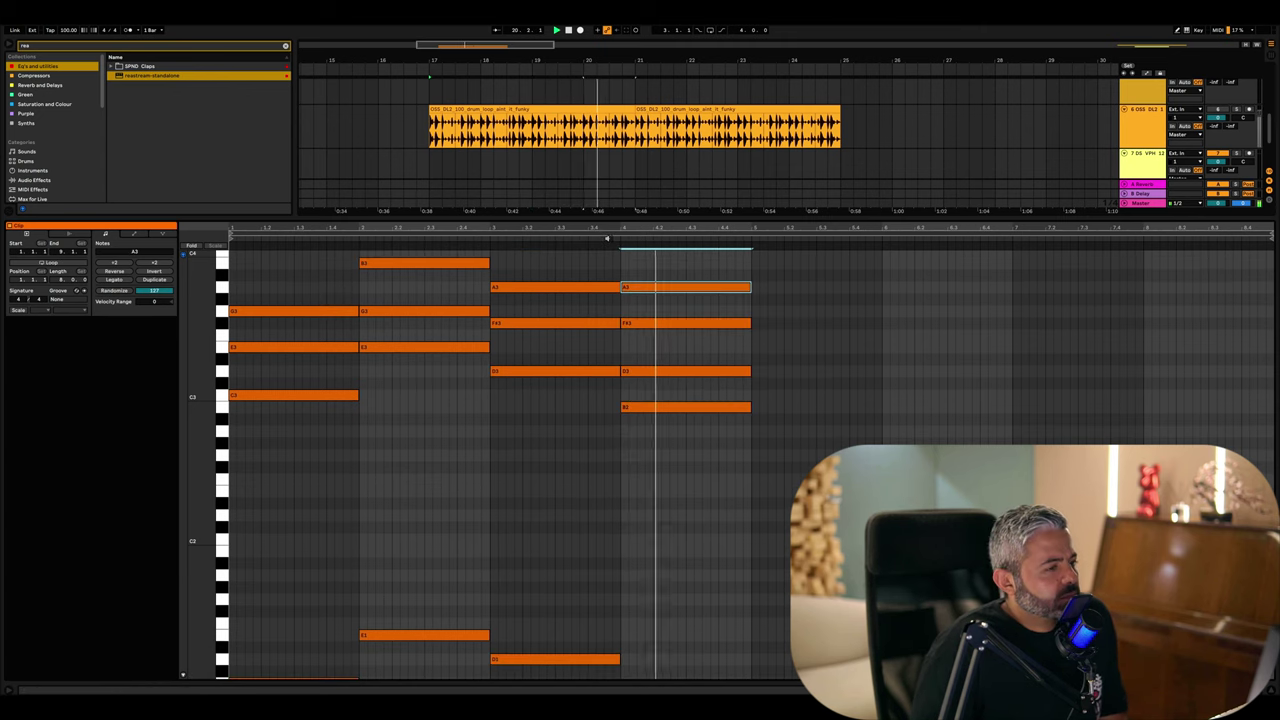
{"action": "key", "text": "space"}
{"action": "scroll", "coordinate": [670, 384], "scroll_direction": "down", "scroll_amount": 1}
{"action": "left_click", "coordinate": [670, 384]}
{"action": "scroll", "coordinate": [670, 384], "scroll_direction": "down", "scroll_amount": 1}
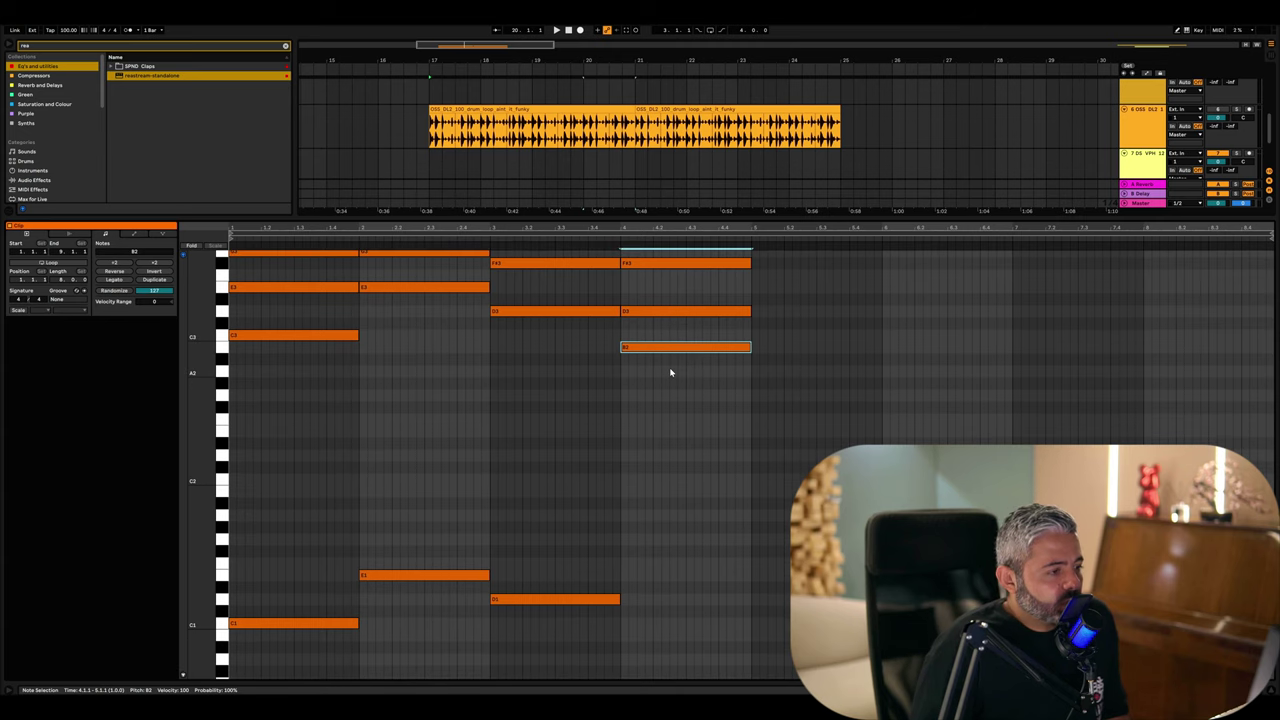
- Copy the fourth chord's B2 down two octaves to a B0 bass note and play the progression
{"action": "key", "text": "shift+Down"}
{"action": "key", "text": "shift+Down"}
{"action": "key", "text": "space"}
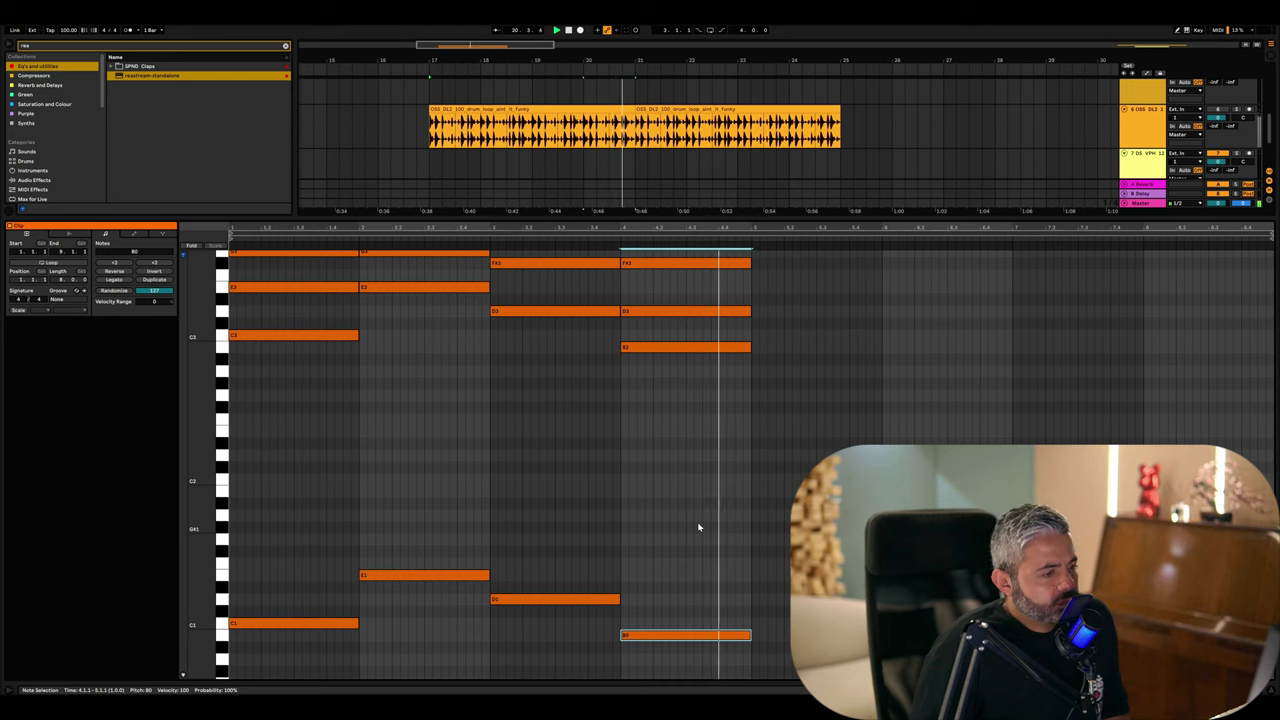
{"action": "key", "text": "space"}
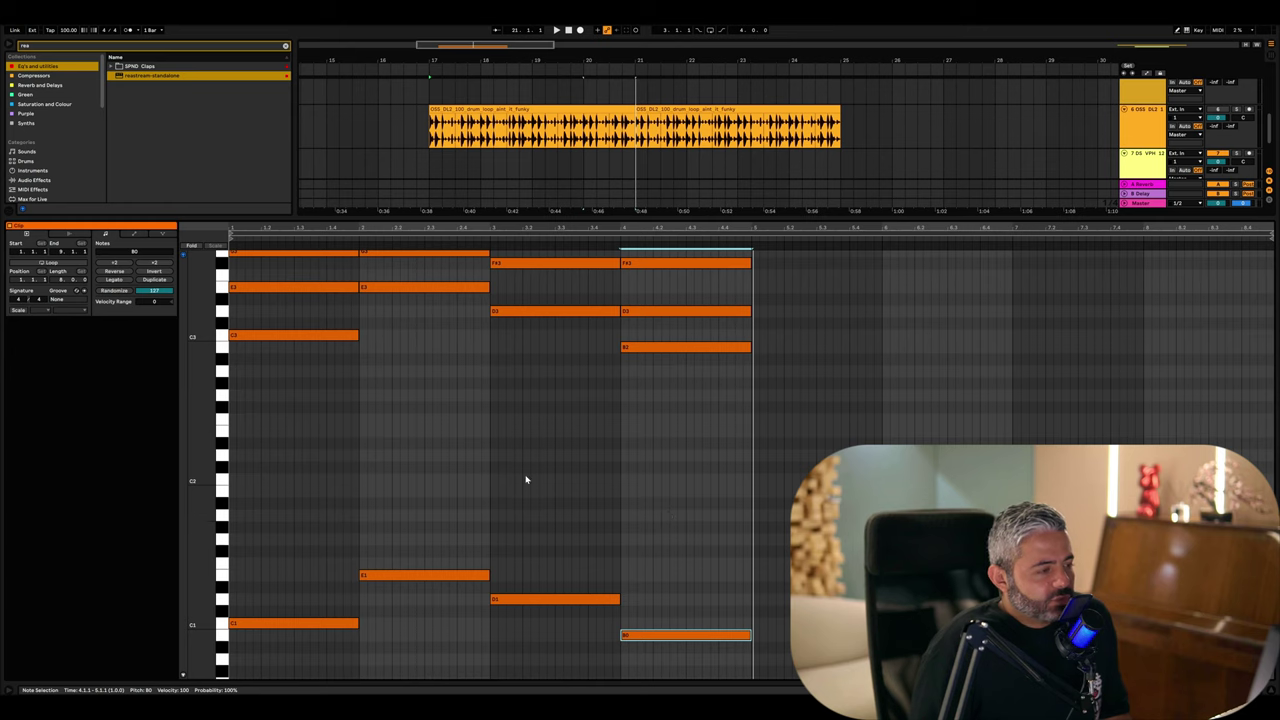
{"action": "scroll", "coordinate": [526, 478], "scroll_direction": "up", "scroll_amount": 2}
{"action": "scroll", "coordinate": [309, 300], "scroll_direction": "down", "scroll_amount": 1}
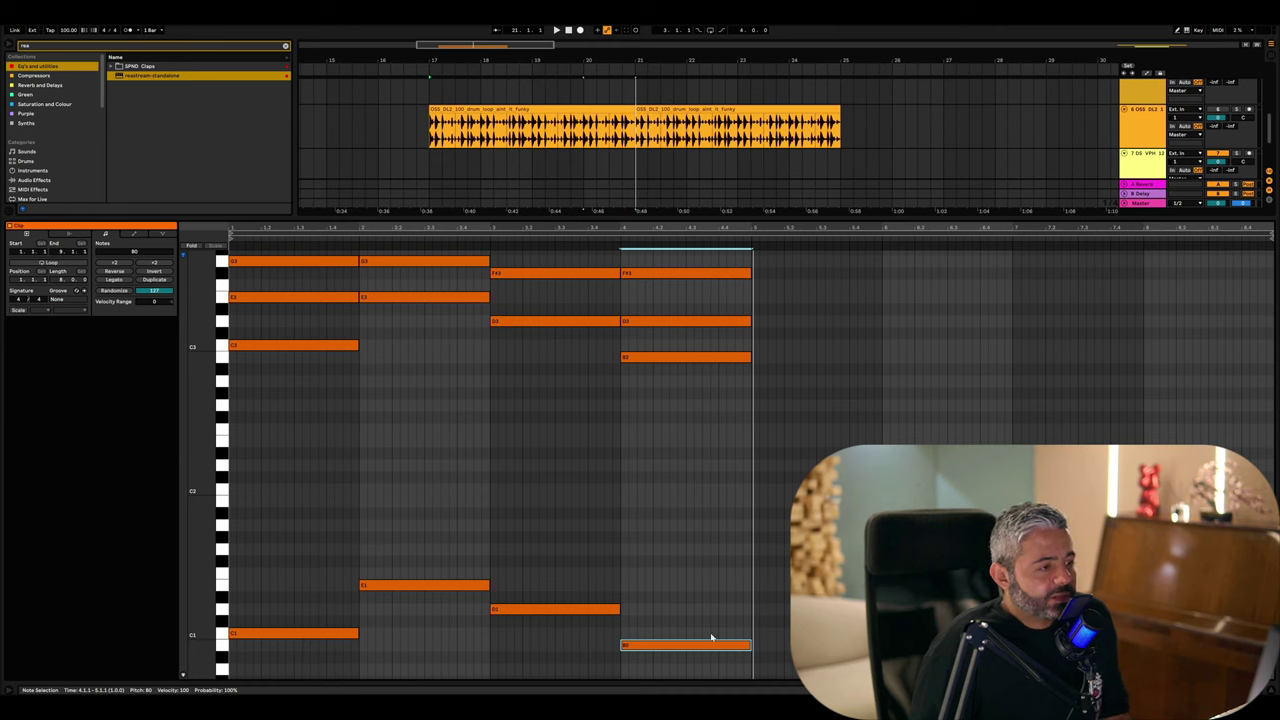
{"action": "left_click", "coordinate": [748, 548]}
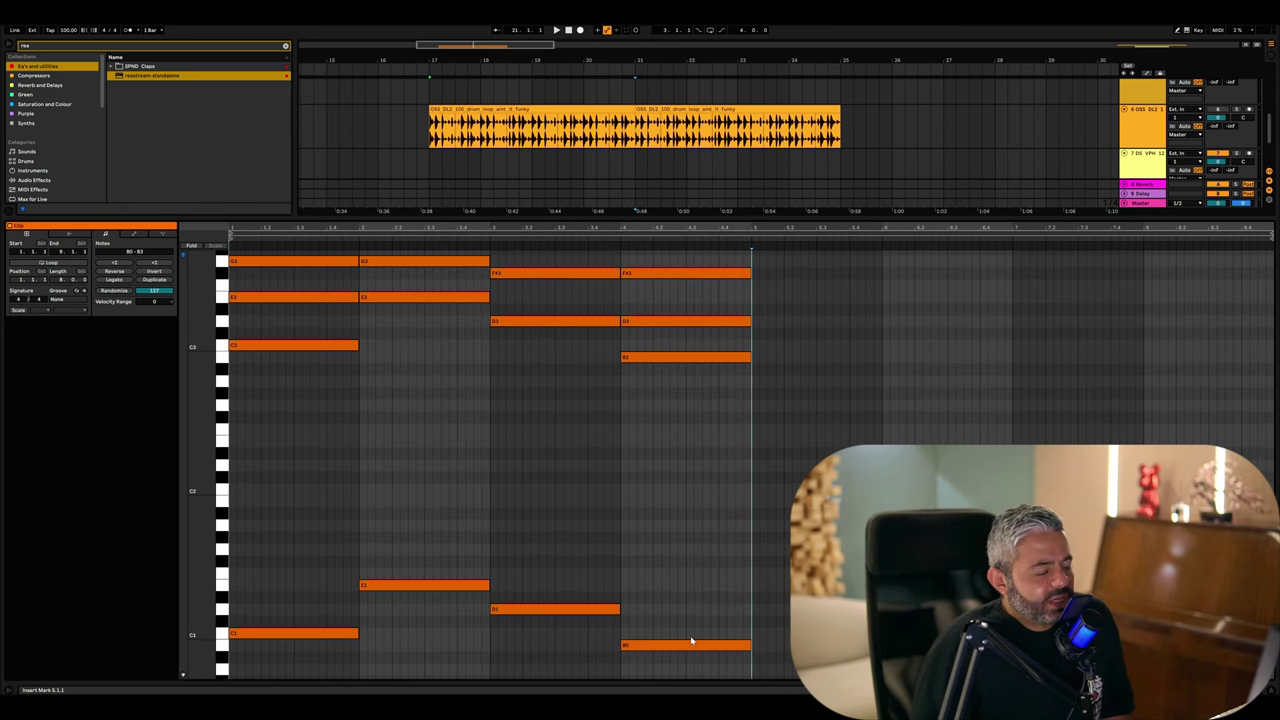
{"action": "scroll", "coordinate": [690, 640], "scroll_direction": "down", "scroll_amount": 1}
{"action": "scroll", "coordinate": [690, 640], "scroll_direction": "down", "scroll_amount": 1}
{"action": "scroll", "coordinate": [690, 640], "scroll_direction": "up", "scroll_amount": 1}
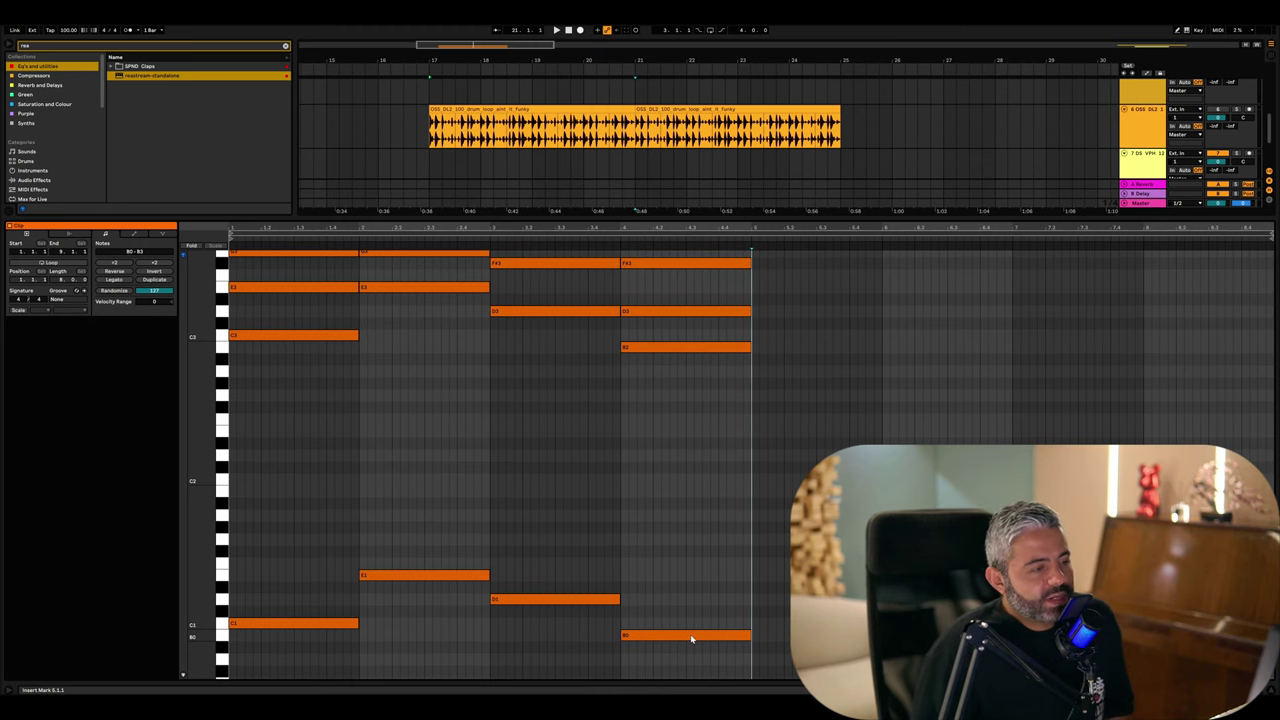
{"action": "scroll", "coordinate": [677, 520], "scroll_direction": "up", "scroll_amount": 2}
{"action": "scroll", "coordinate": [748, 563], "scroll_direction": "up", "scroll_amount": 2}
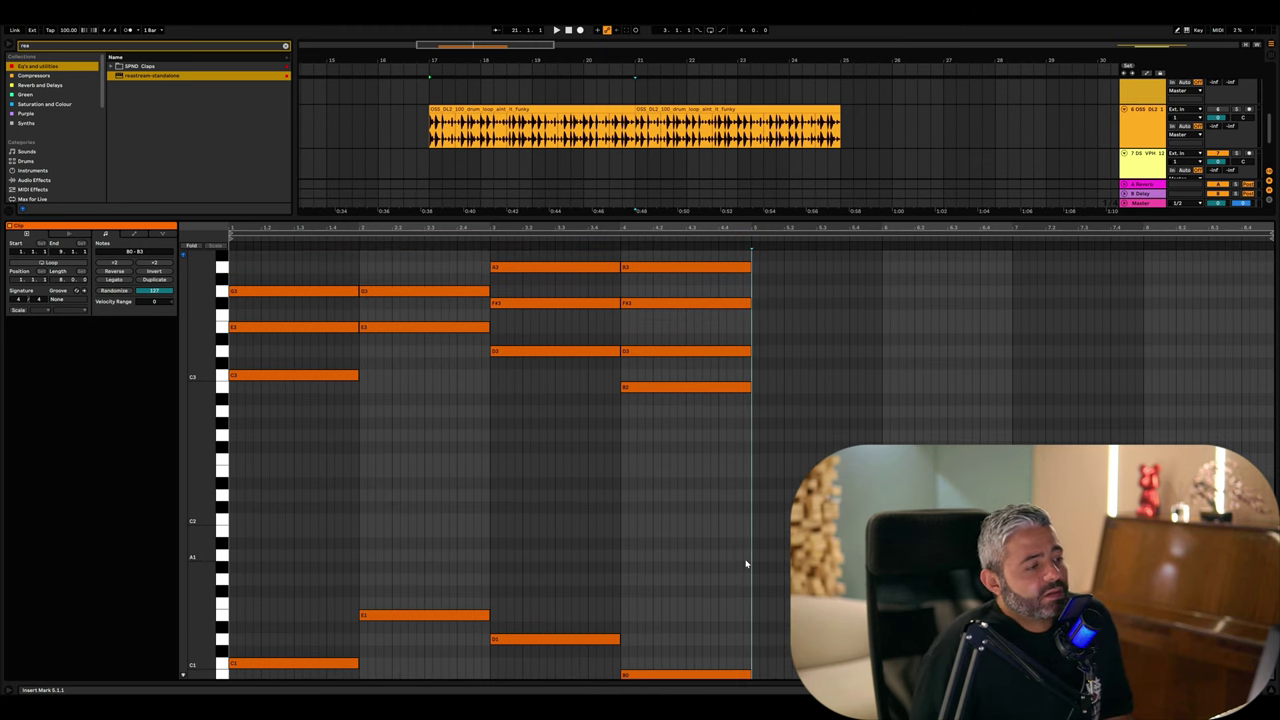
{"action": "scroll", "coordinate": [745, 563], "scroll_direction": "down", "scroll_amount": 2}
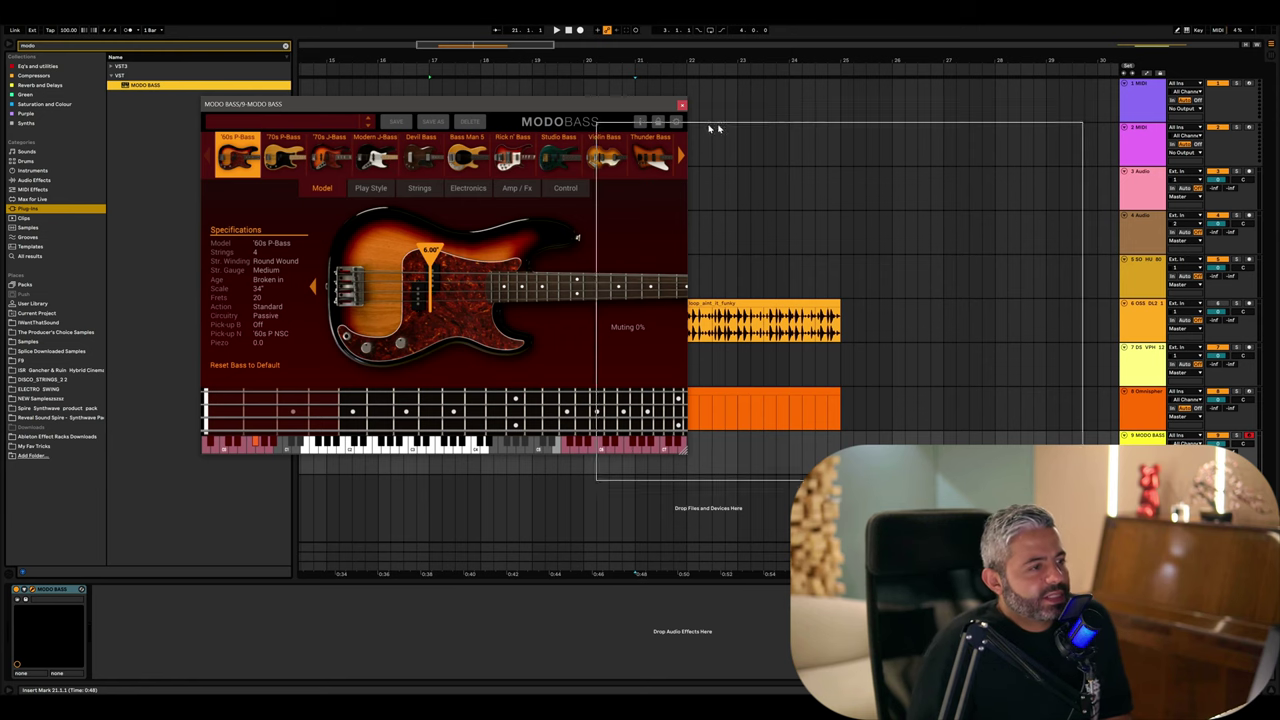
- Move the MODO BASS window aside, copy the four-bar chord clip to the MODO BASS track and open the copy
{"action": "left_click_drag", "start_coordinate": [850, 65], "coordinate": [358, 27]}
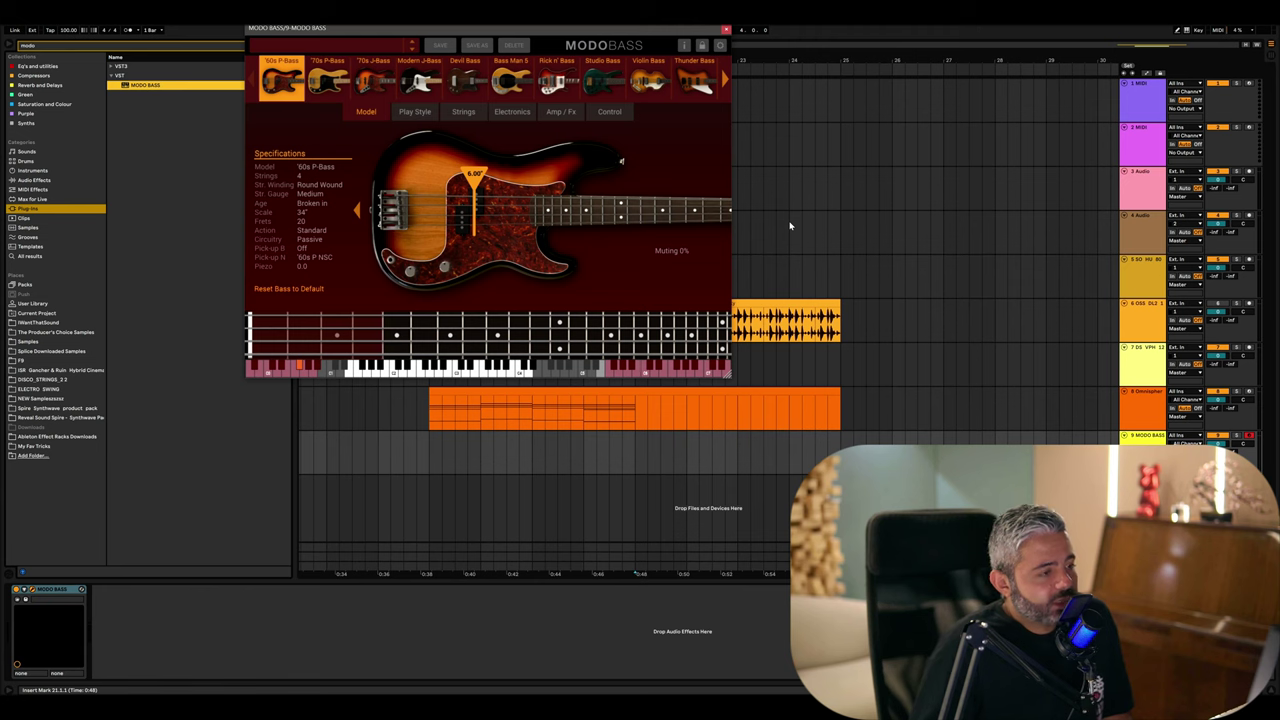
{"action": "left_click", "coordinate": [470, 391]}
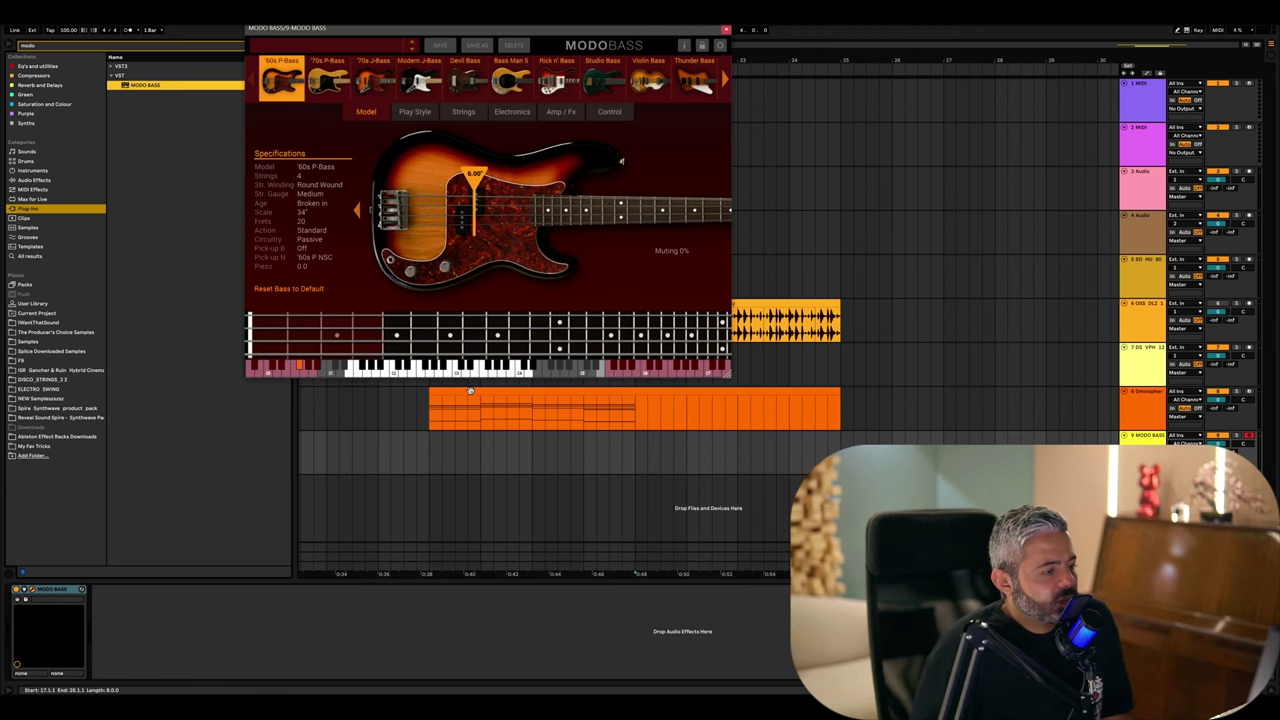
{"action": "double_click", "coordinate": [470, 391]}
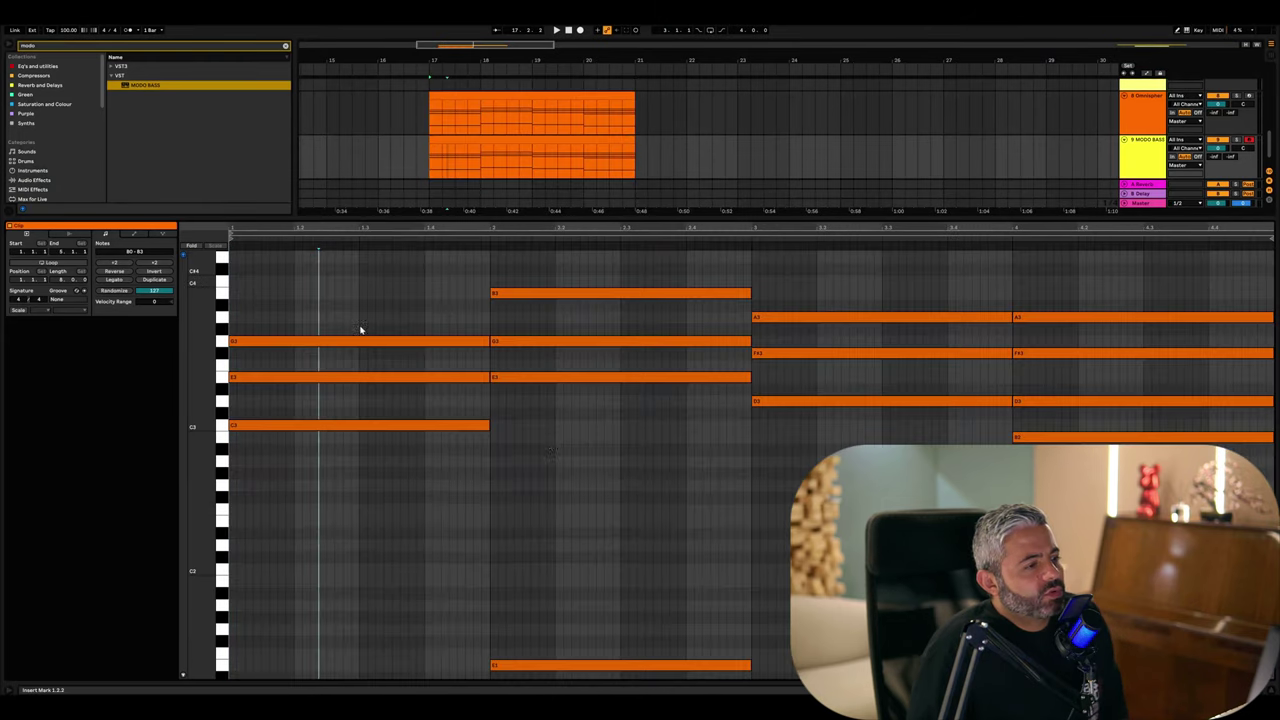
- Delete the upper chord notes from the MODO BASS clip, keeping only the low root notes, and play them
{"action": "left_click_drag", "start_coordinate": [320, 265], "coordinate": [1158, 515]}
{"action": "key", "text": "Delete"}
{"action": "scroll", "coordinate": [402, 566], "scroll_direction": "down", "scroll_amount": 2}
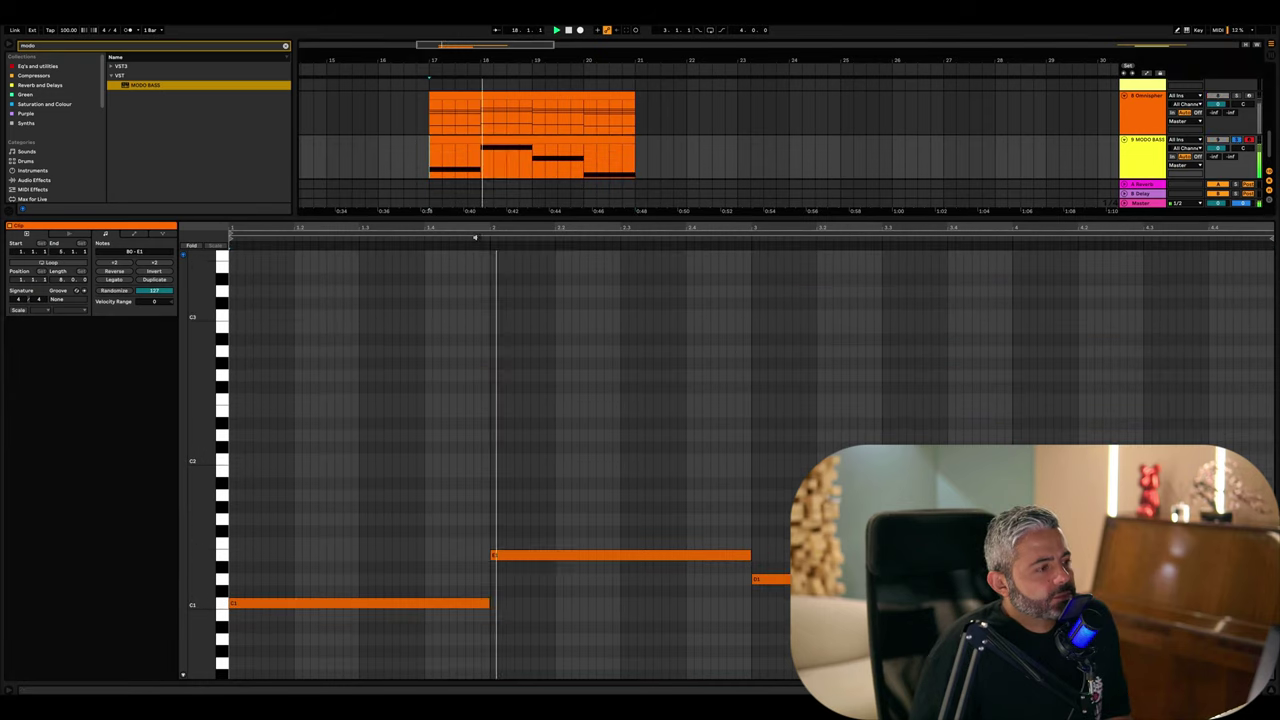
{"action": "key", "text": "space"}
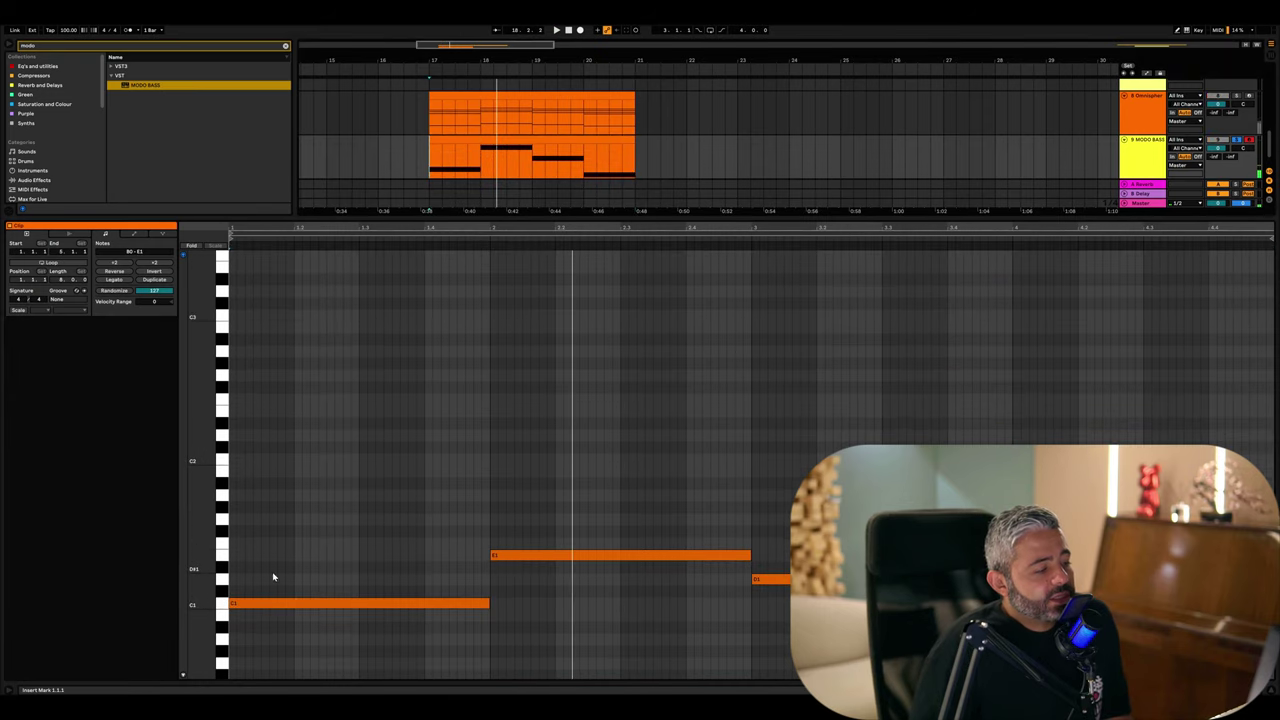
- Audition the C1 and E1 bass notes, then raise the first, third and fourth notes one octave to C2, D2 and B1
{"action": "left_click", "coordinate": [288, 603]}
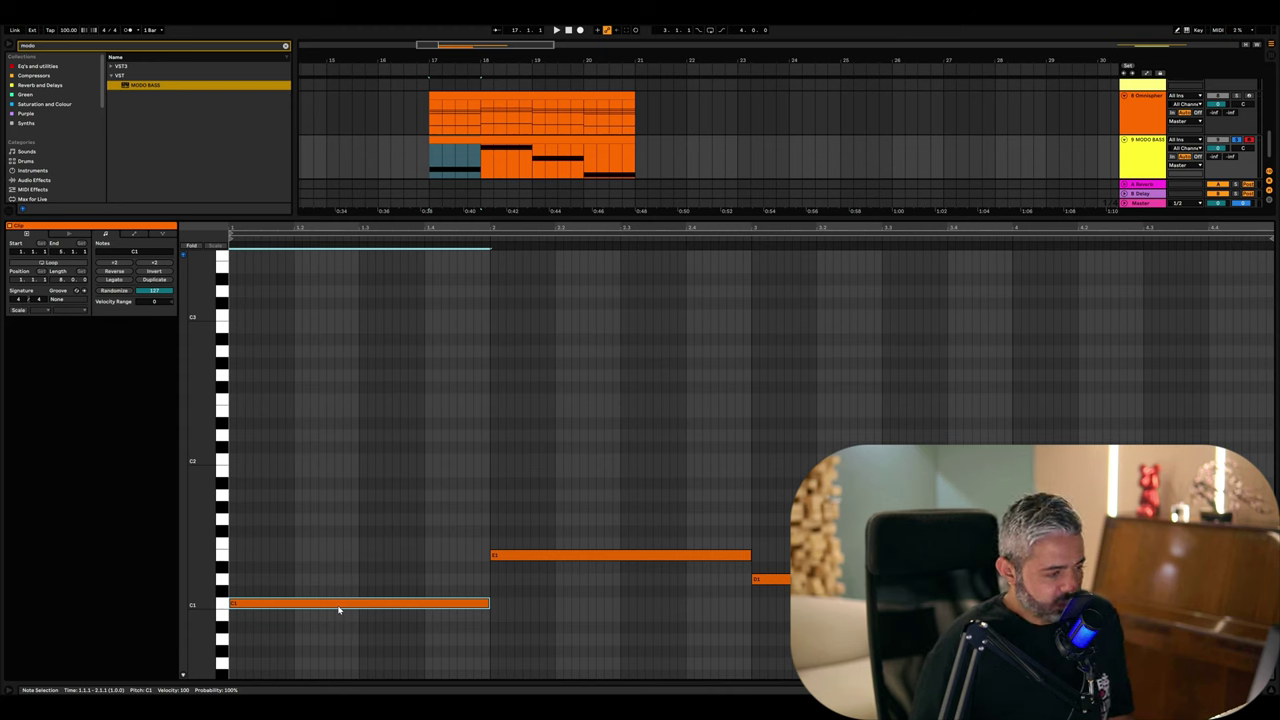
{"action": "left_click", "coordinate": [511, 557]}
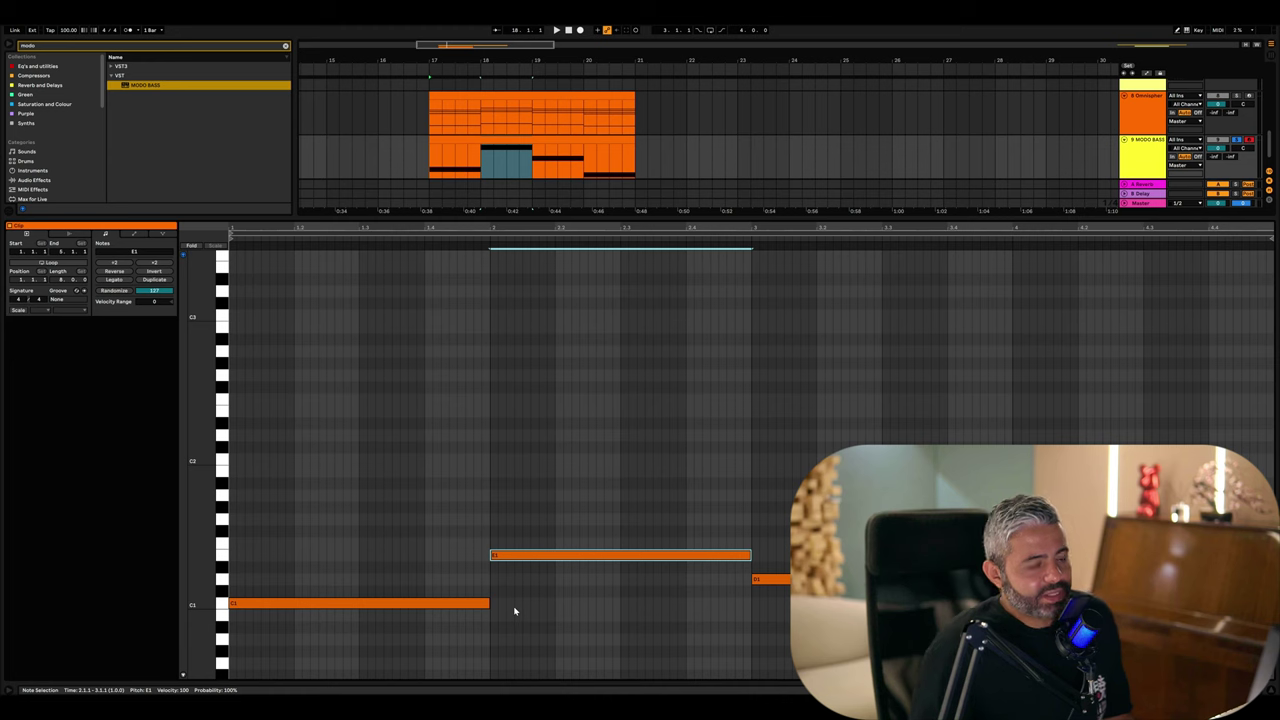
{"action": "left_click", "coordinate": [470, 604]}
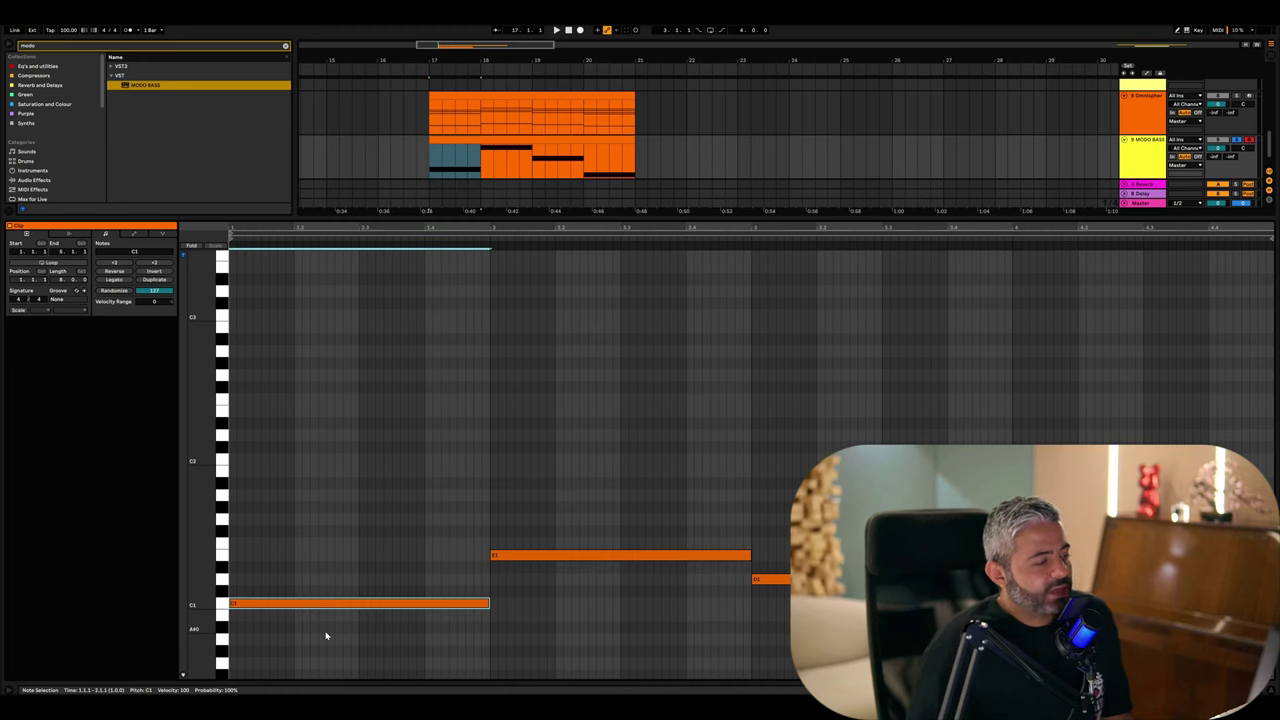
{"action": "key", "text": "shift+Up"}
{"action": "key", "text": "alt+Right"}
{"action": "key", "text": "alt+Right"}
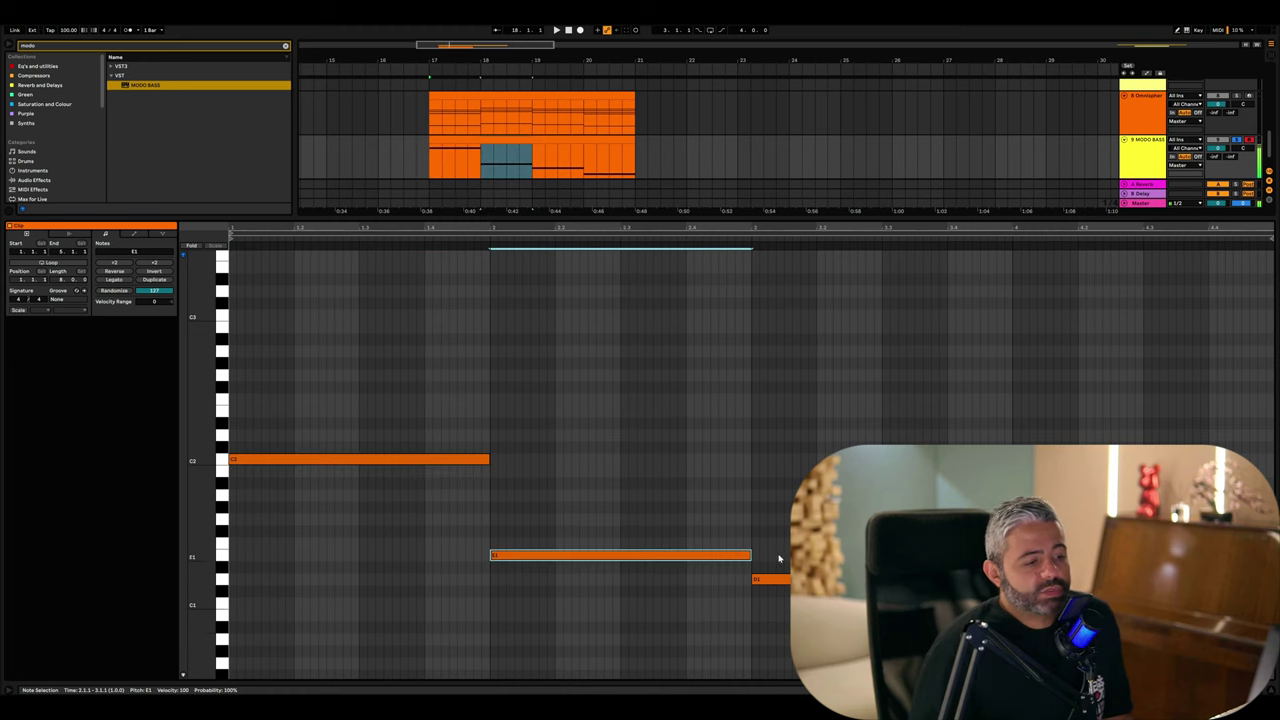
{"action": "key", "text": "shift+Up"}
{"action": "key", "text": "alt+Right"}
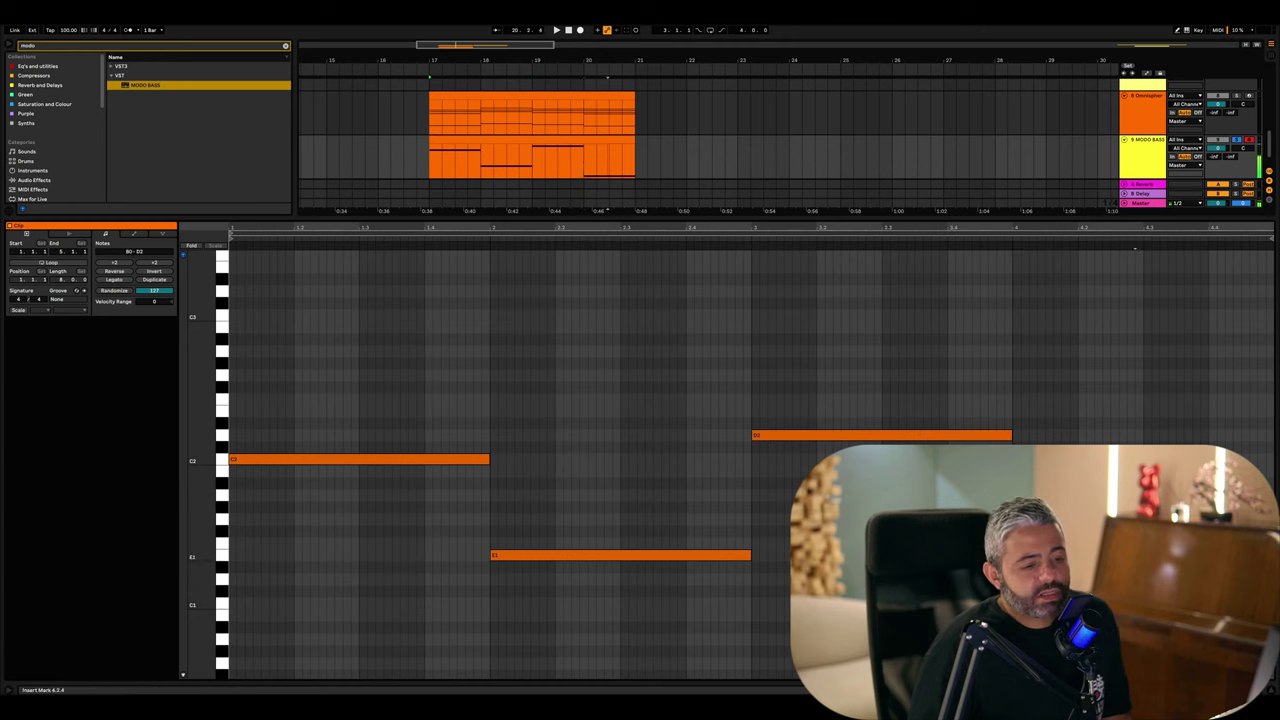
{"action": "key", "text": "shift+Up"}
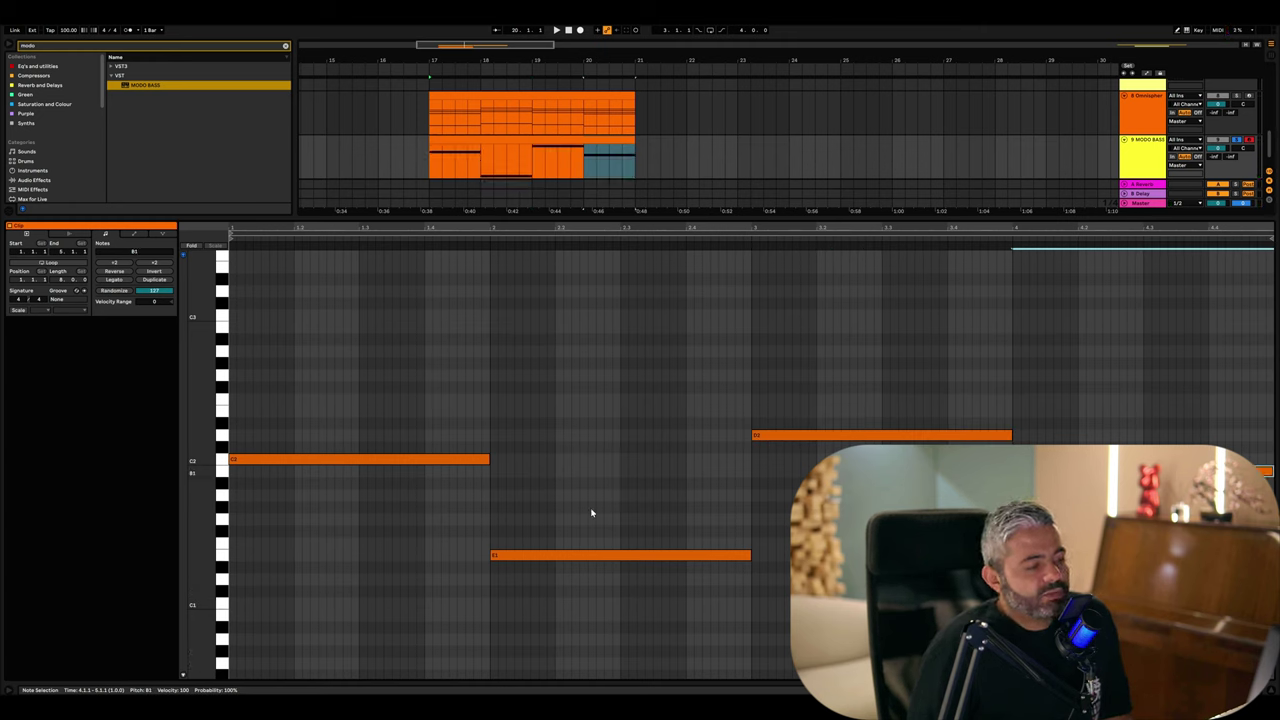
- Audition the E1 note, turn off solo on the MODO BASS track and play the bass line together with the chords
{"action": "left_click", "coordinate": [493, 557]}
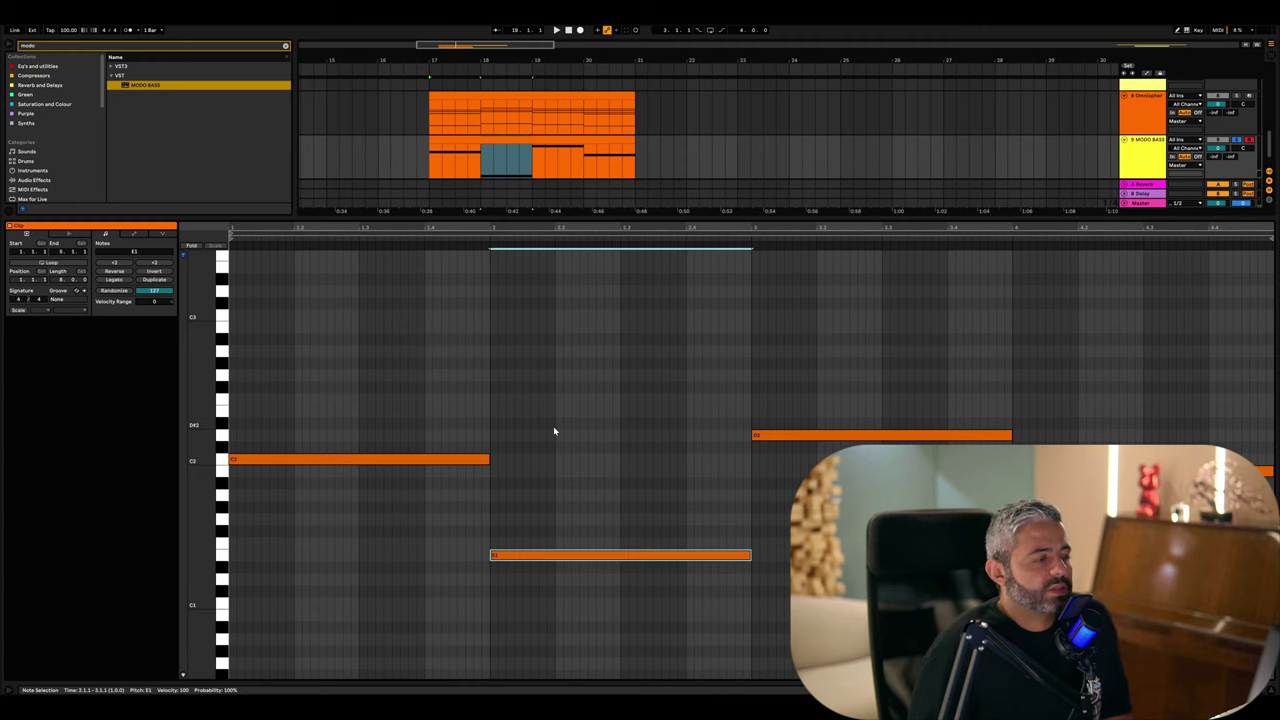
{"action": "key", "text": "space"}
{"action": "left_click", "coordinate": [1232, 133]}
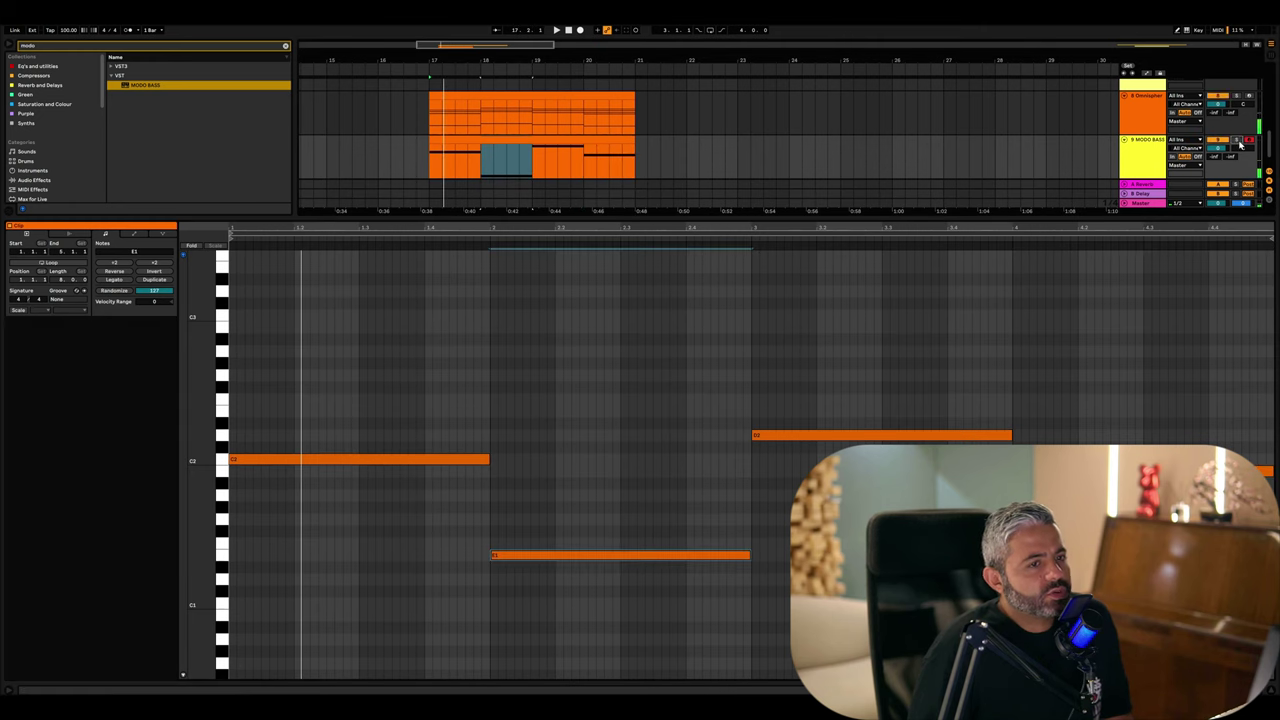
{"action": "scroll", "coordinate": [1232, 133], "scroll_direction": "up", "scroll_amount": 1}
{"action": "scroll", "coordinate": [714, 349], "scroll_direction": "down", "scroll_amount": 2}
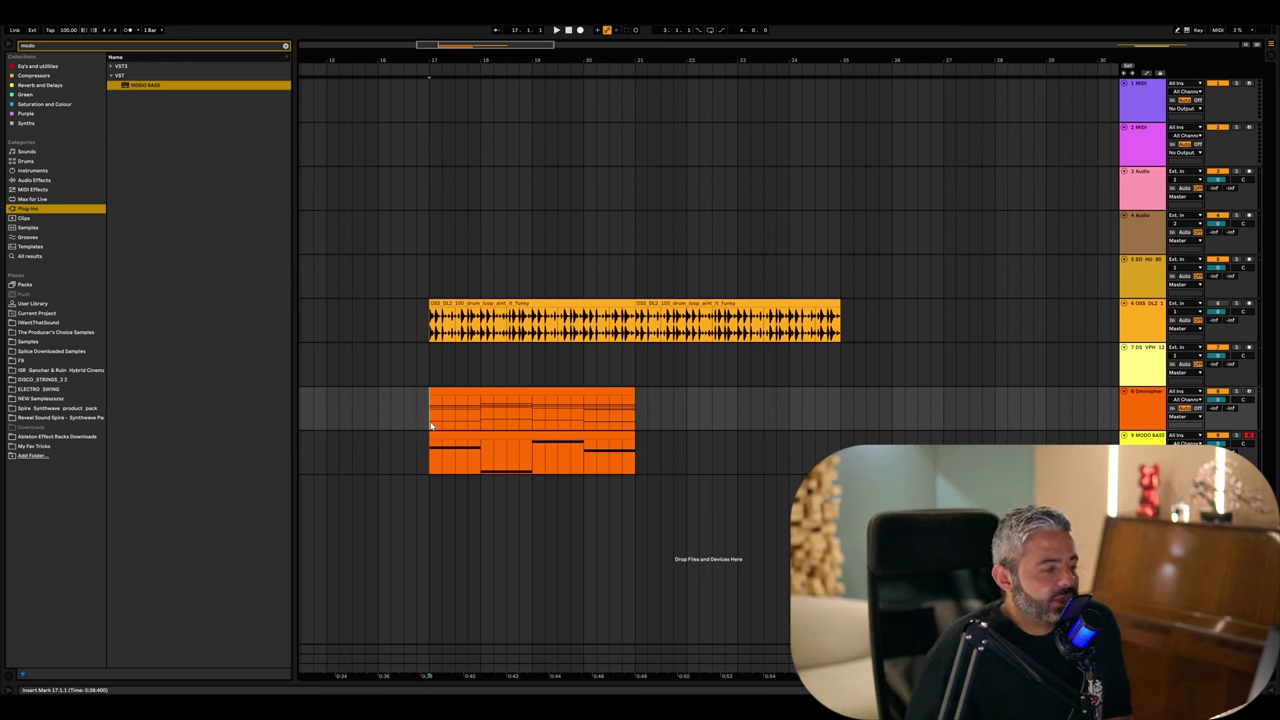
{"action": "key", "text": "space"}
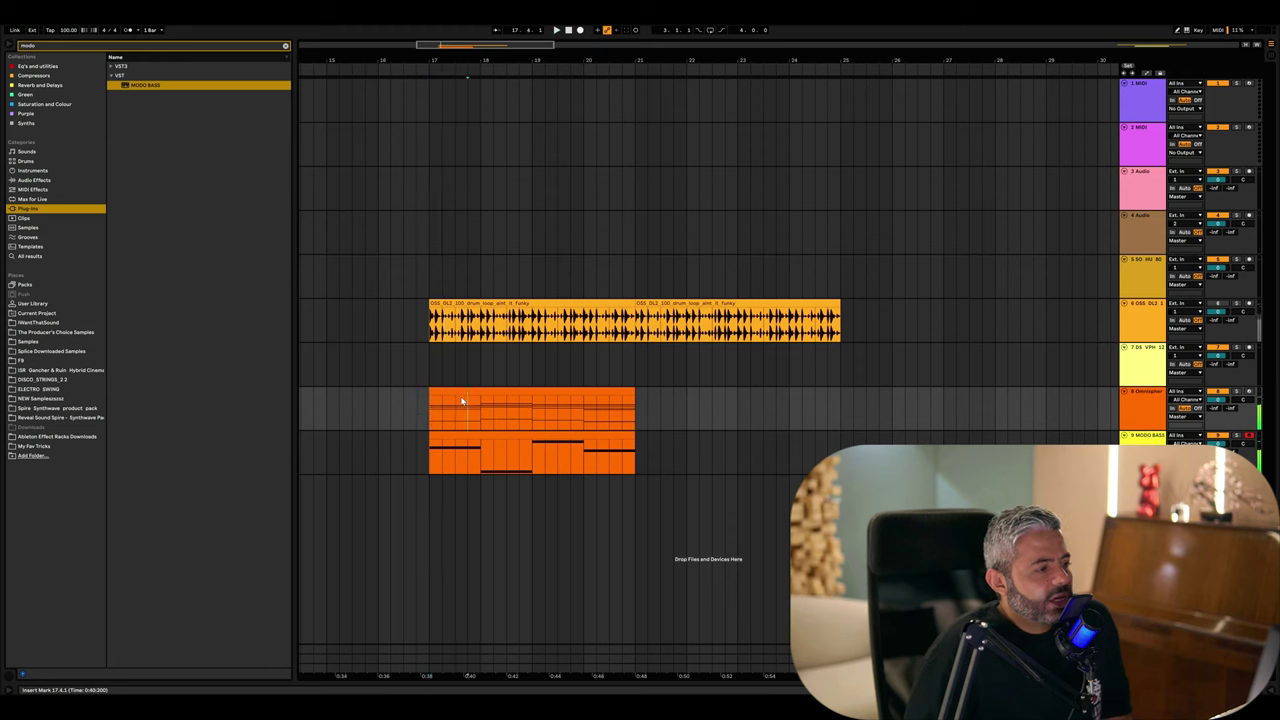
- Delete the MIDI clips from the Omnisphere and MODO BASS tracks and play the drum loop from bar 17
{"action": "left_click", "coordinate": [443, 421]}
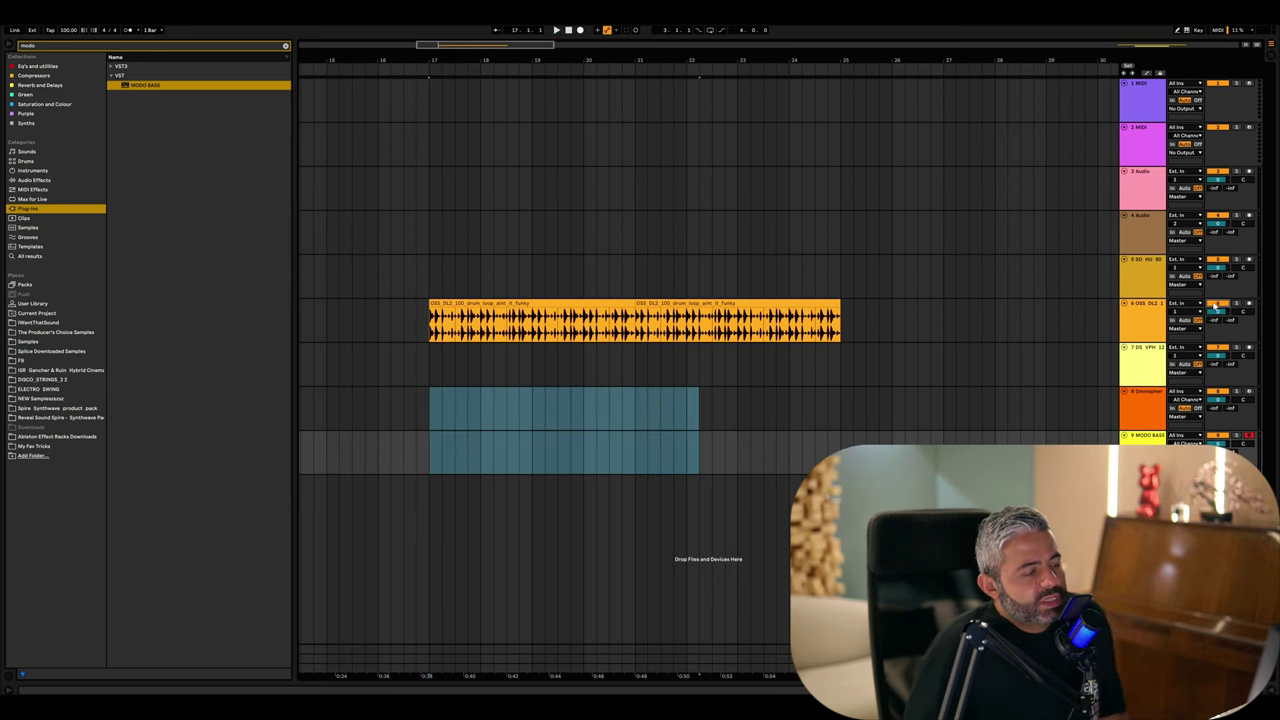
{"action": "key", "text": "Delete"}
{"action": "left_click", "coordinate": [430, 320]}
{"action": "key", "text": "space"}
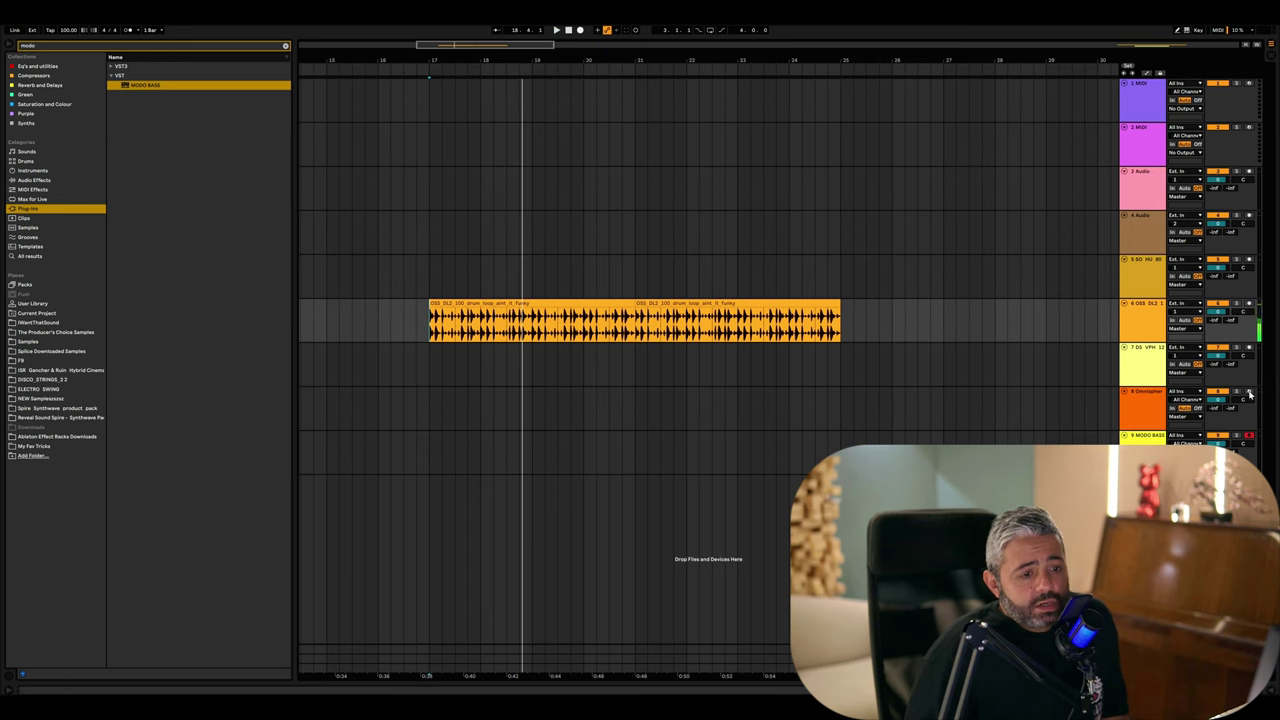
- Arm the Omnisphere track and record a live four-chord take over the drums, starting from 16.2.1
{"action": "left_click", "coordinate": [531, 400]}
{"action": "left_click", "coordinate": [392, 397]}
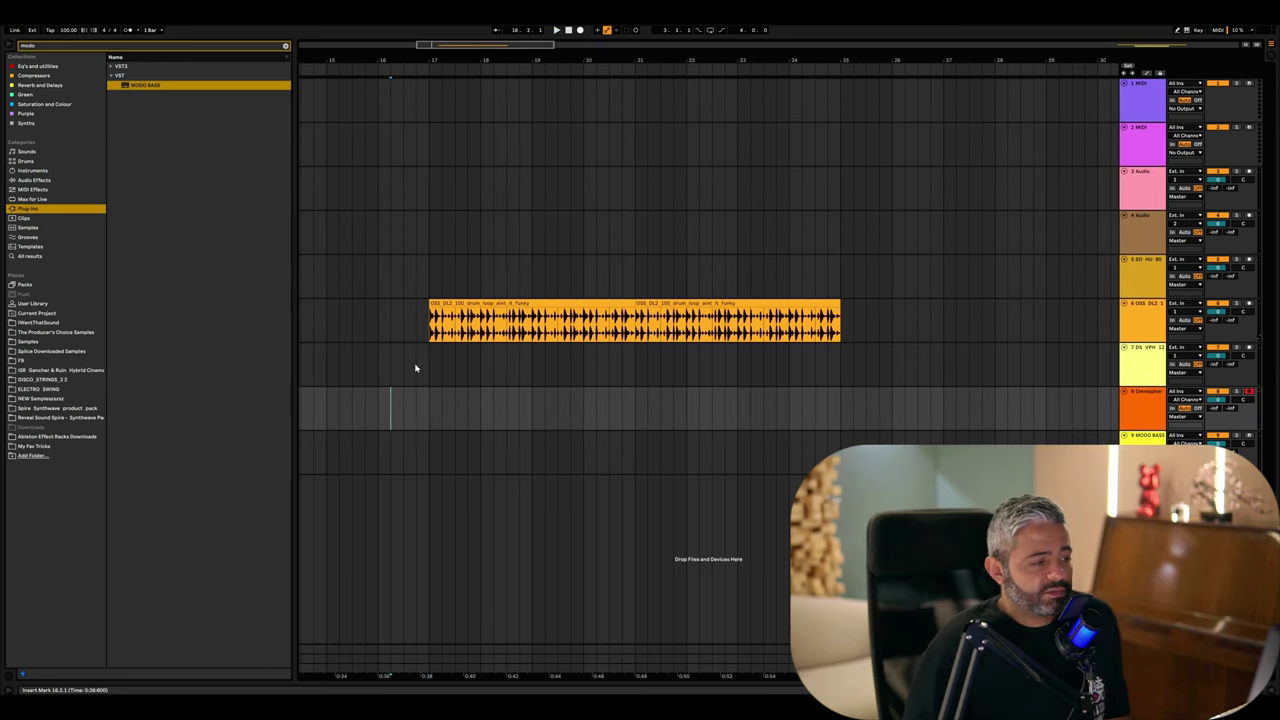
{"action": "left_click", "coordinate": [581, 30]}
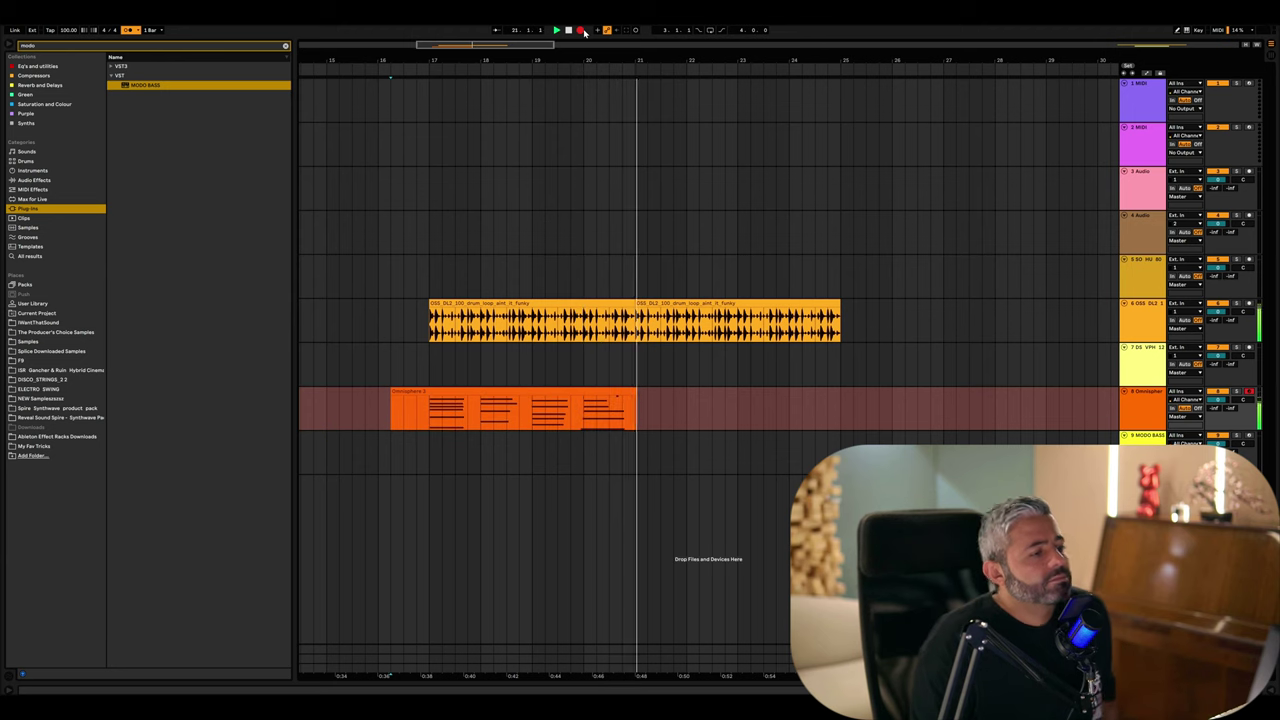
{"action": "key", "text": "F9"}
- Trim the recorded Omnisphere clip to run from 16.4.1 to bar 21 and open it for note editing
{"action": "left_click_drag", "start_coordinate": [638, 425], "coordinate": [717, 420]}
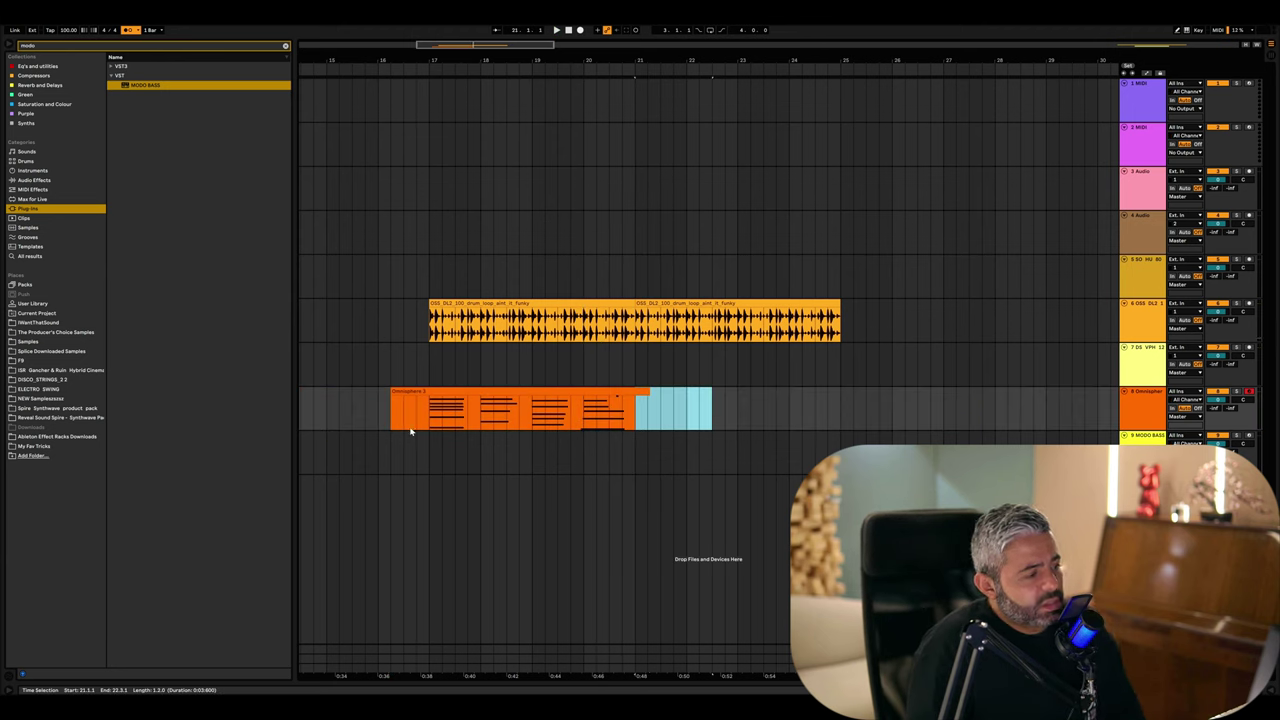
{"action": "left_click_drag", "start_coordinate": [377, 423], "coordinate": [414, 428]}
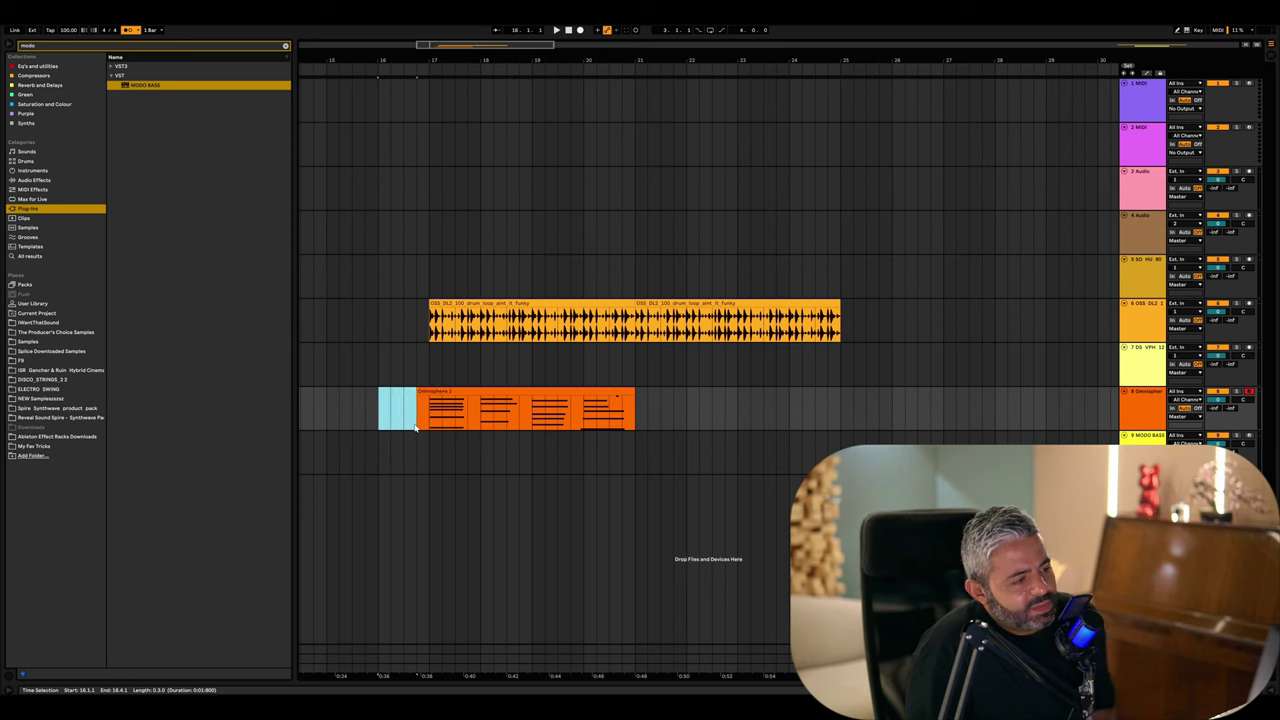
{"action": "double_click", "coordinate": [463, 391]}
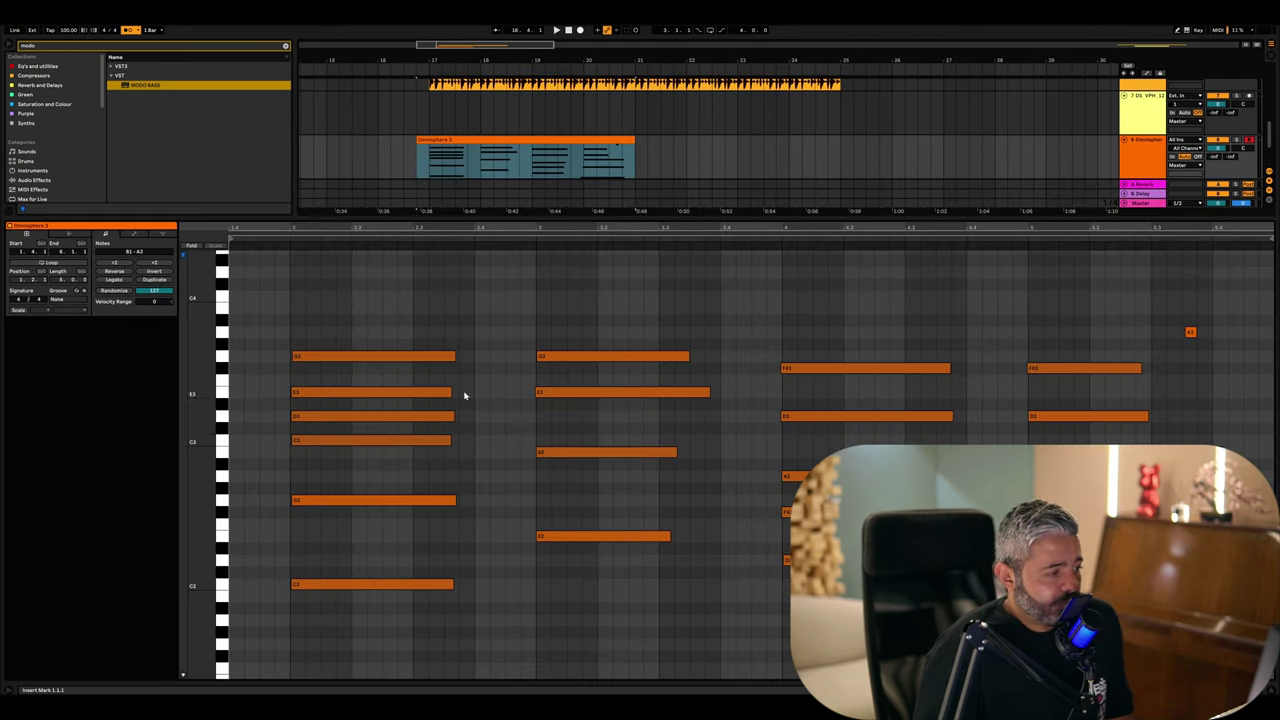
- Play the recorded take, nudge the short A3 note near its end slightly earlier, and play from the start again
{"action": "left_click", "coordinate": [277, 237]}
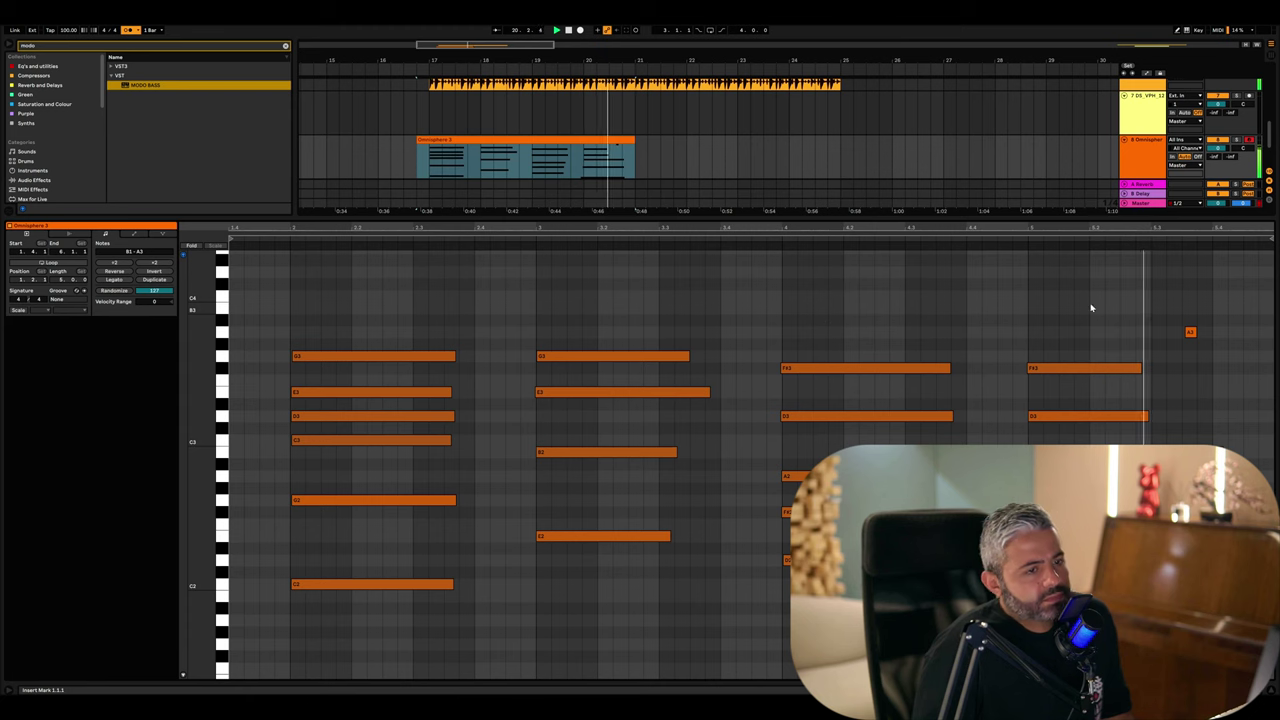
{"action": "left_click", "coordinate": [1189, 333]}
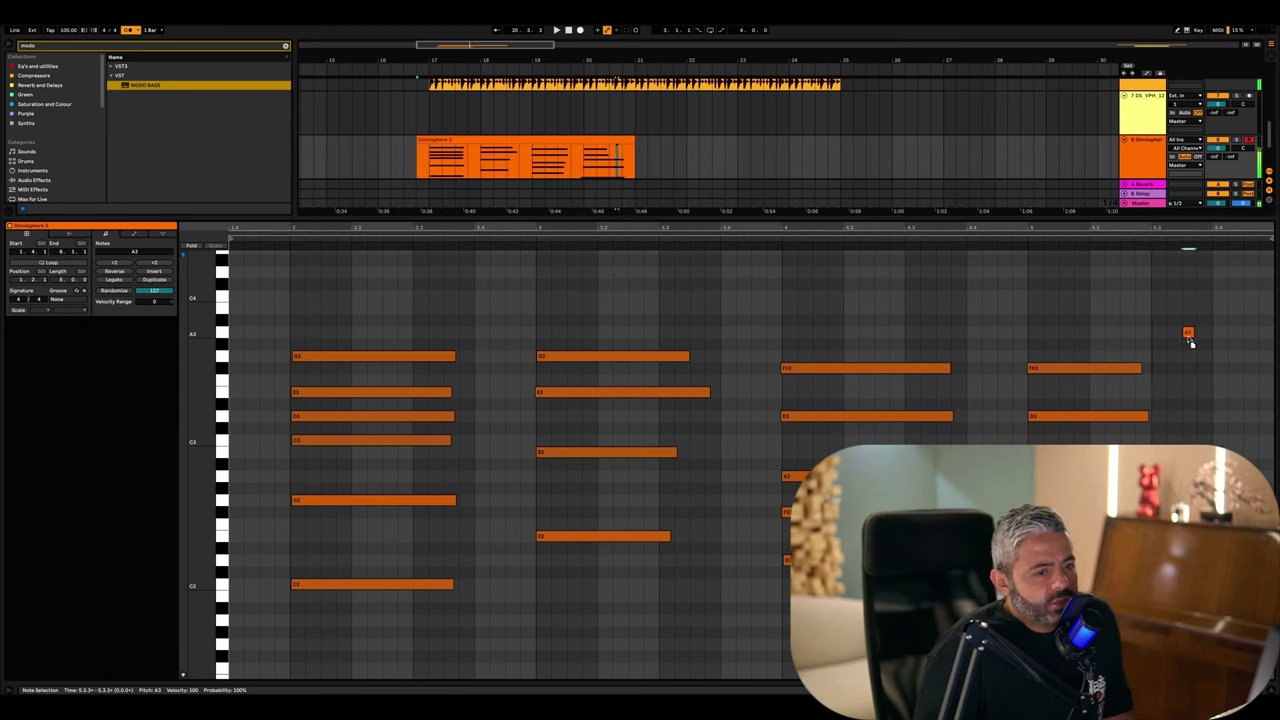
{"action": "key", "text": "space"}
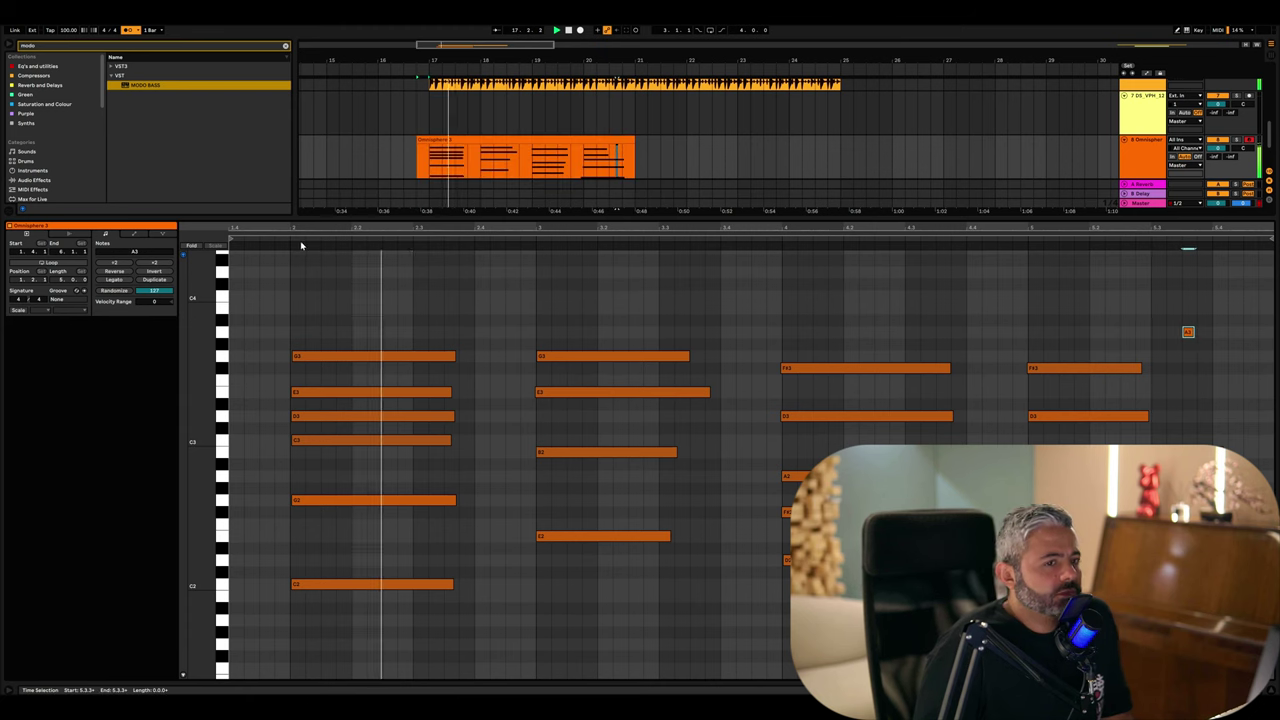
- Move the Omnisphere track directly below the drum track and duplicate its clip so the chords run to bar 25
{"action": "key", "text": "ctrl+alt+l"}
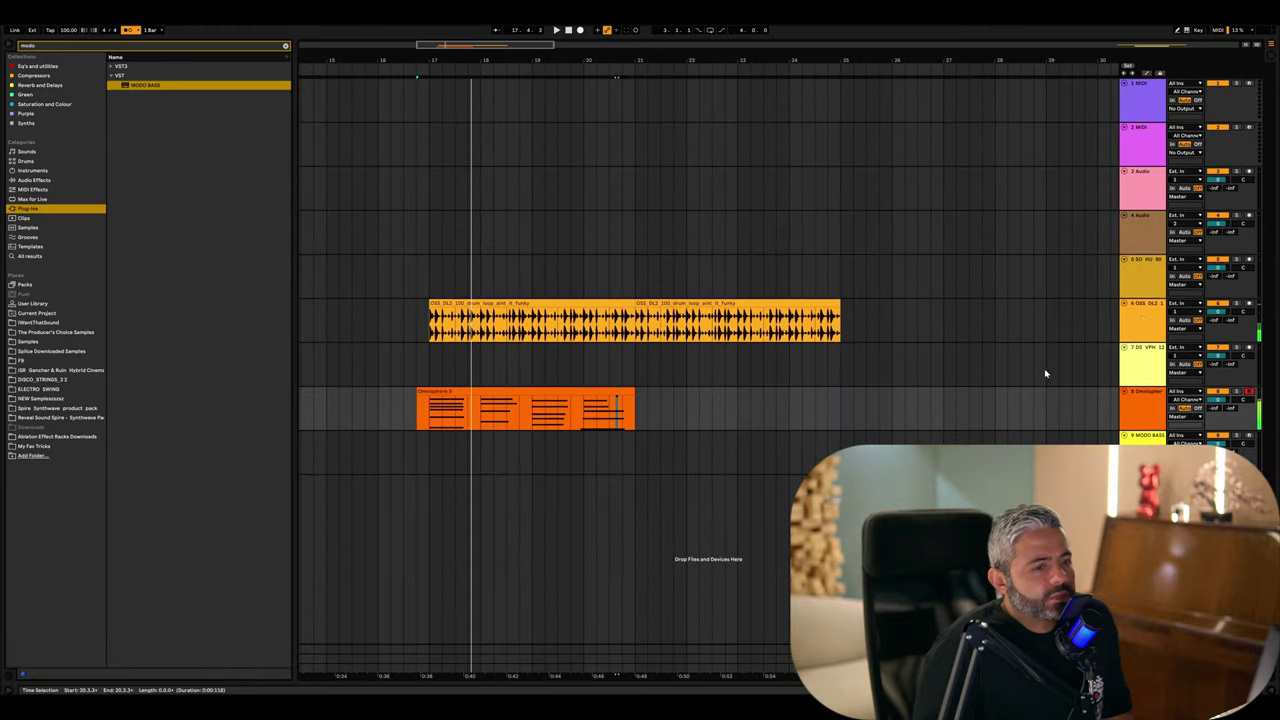
{"action": "left_click_drag", "start_coordinate": [1151, 408], "coordinate": [1154, 366]}
{"action": "key", "text": "ctrl+d"}
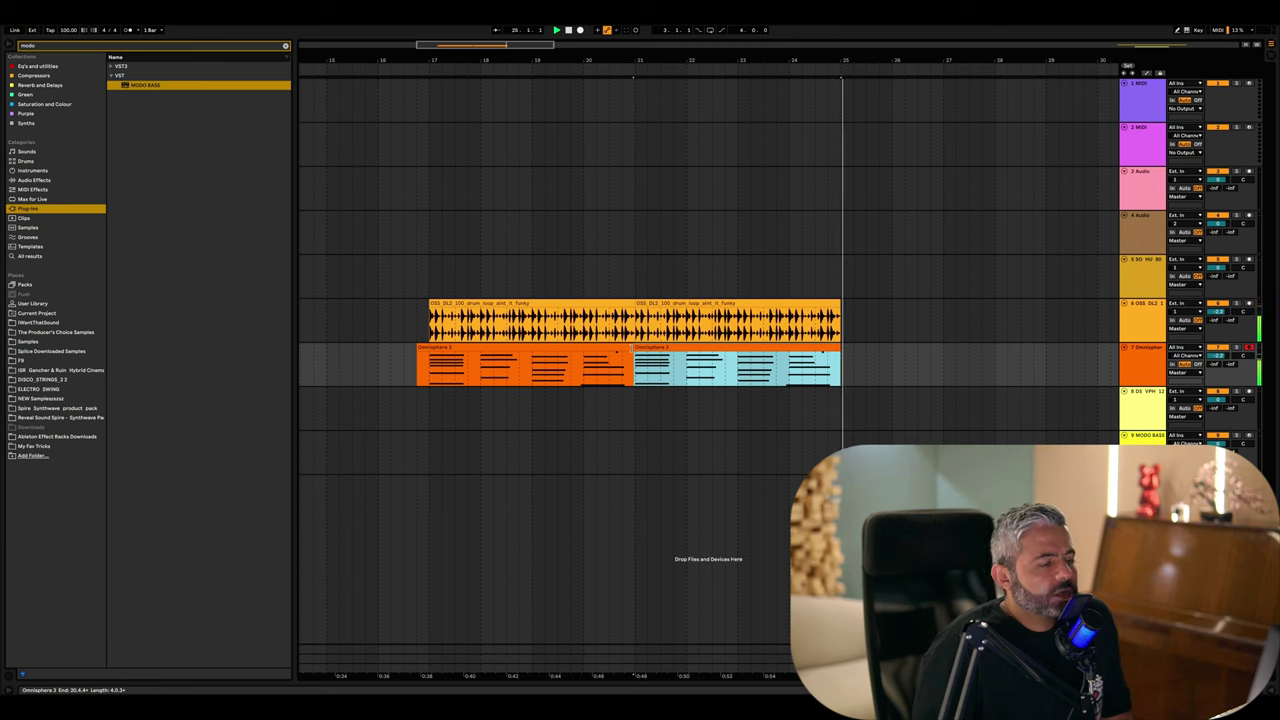
{"action": "left_click", "coordinate": [428, 336]}
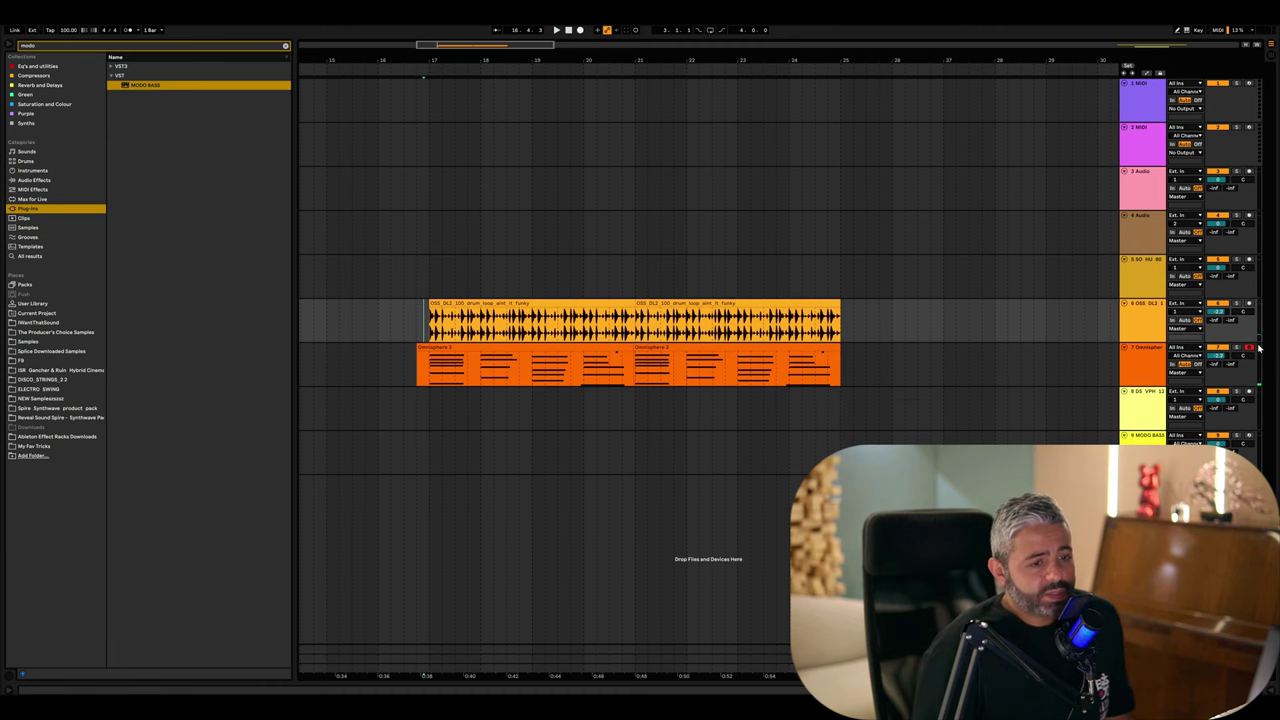
- Move the MODO BASS track directly below the Omnisphere track and set the arrangement's fixed grid to 1 Bar
{"action": "left_click_drag", "start_coordinate": [1142, 436], "coordinate": [1219, 392]}
{"action": "right_click", "coordinate": [375, 407]}
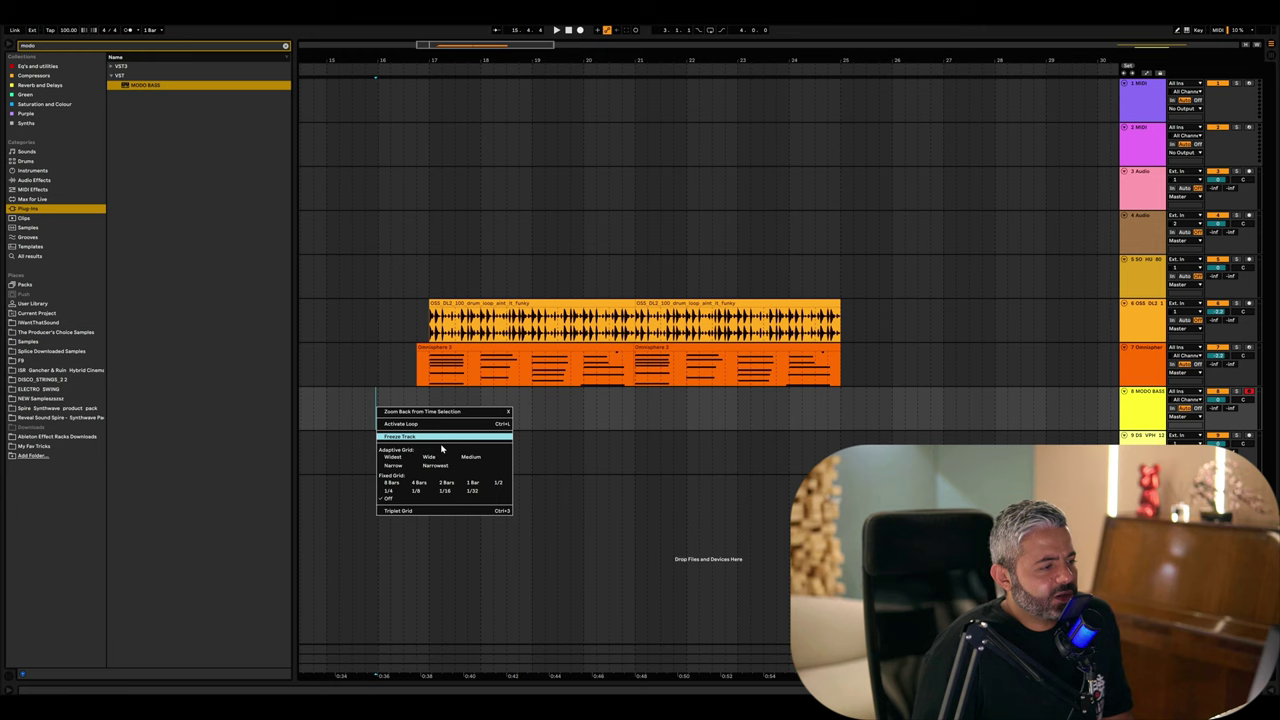
{"action": "left_click", "coordinate": [474, 484]}
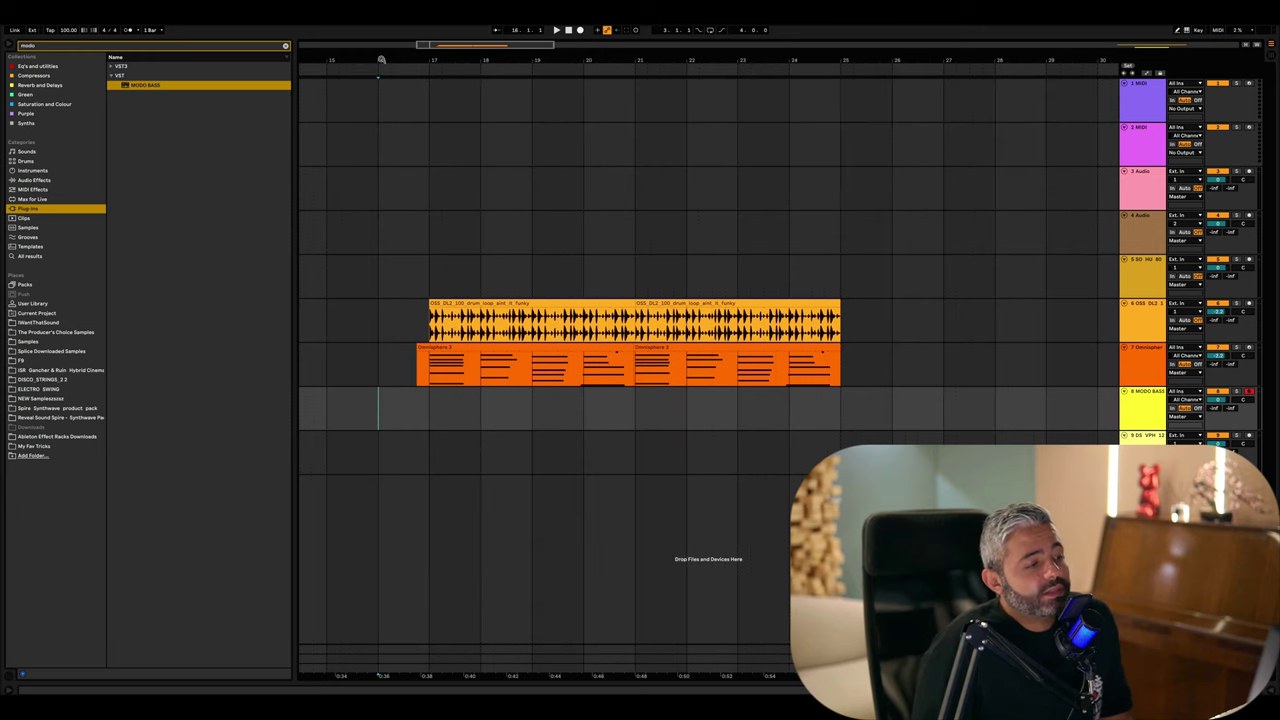
- Record a live take of single root notes on the MODO BASS track from 16.1.1, undoing the first short attempt
{"action": "left_click", "coordinate": [580, 30]}
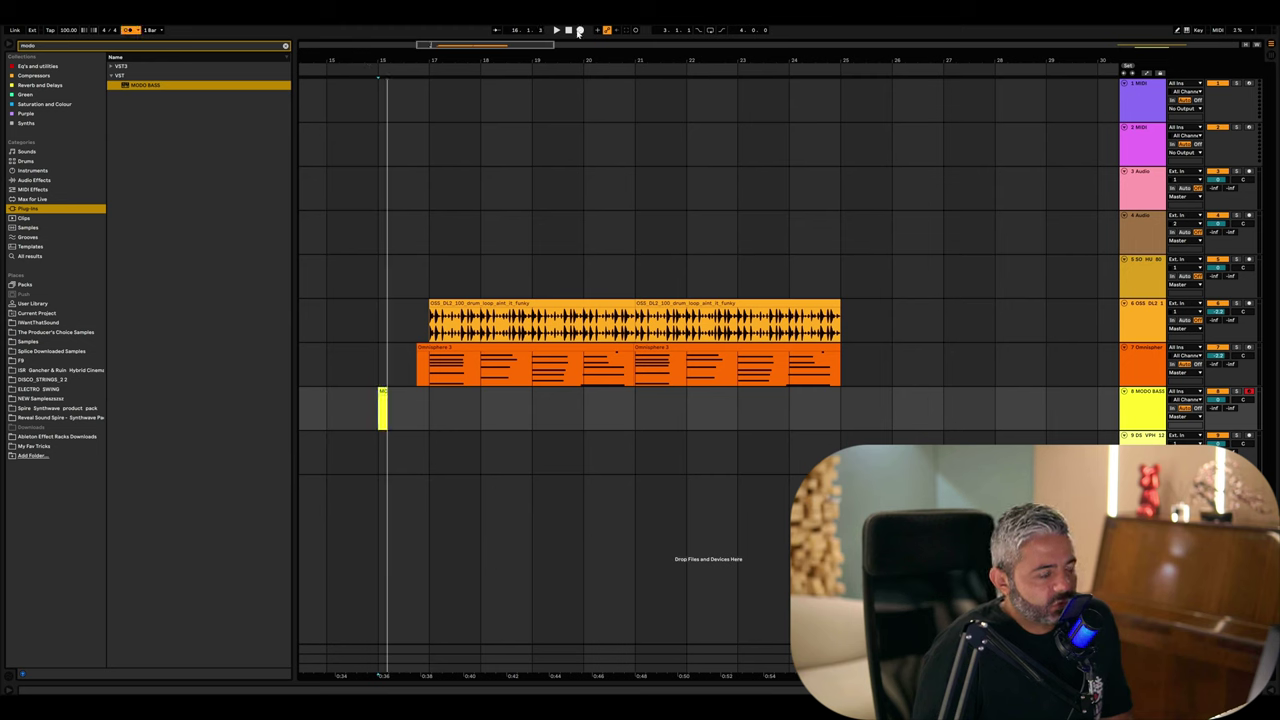
{"action": "key", "text": "ctrl+z"}
{"action": "left_click", "coordinate": [580, 30]}
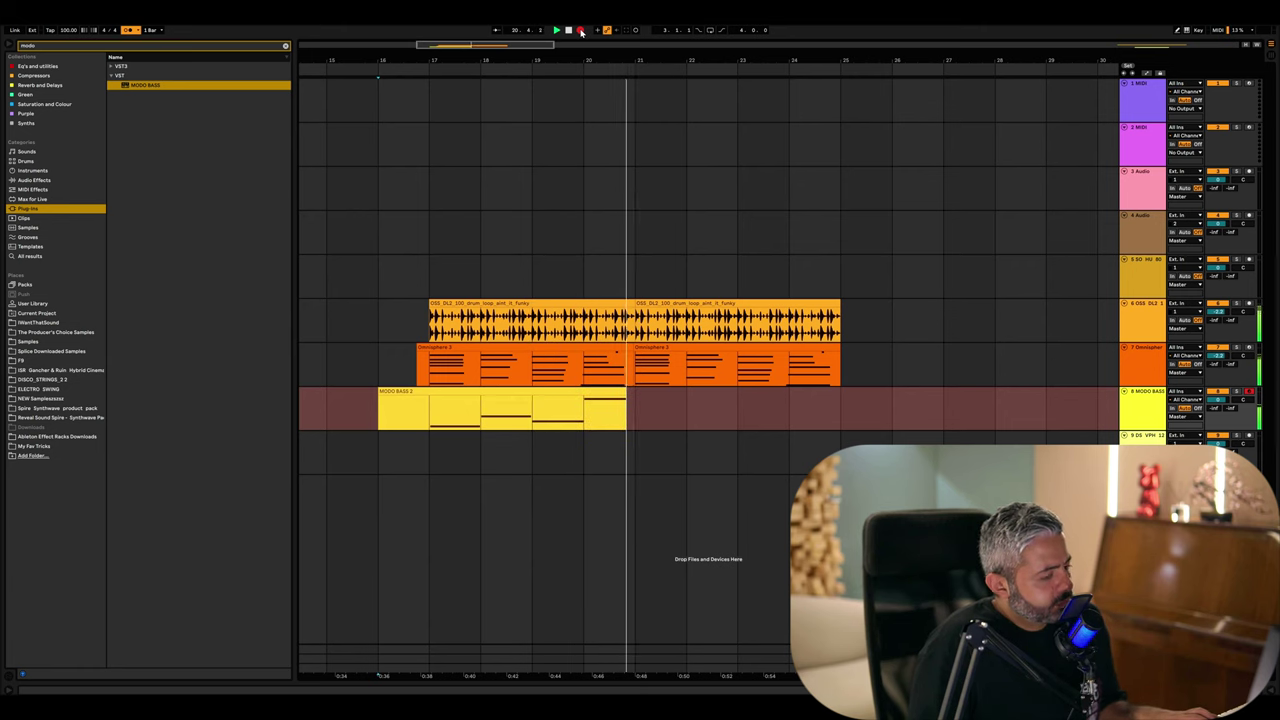
- Stop the bass recording and play the take back soloed from 17.1.1
{"action": "left_click", "coordinate": [420, 424]}
{"action": "key", "text": "space"}
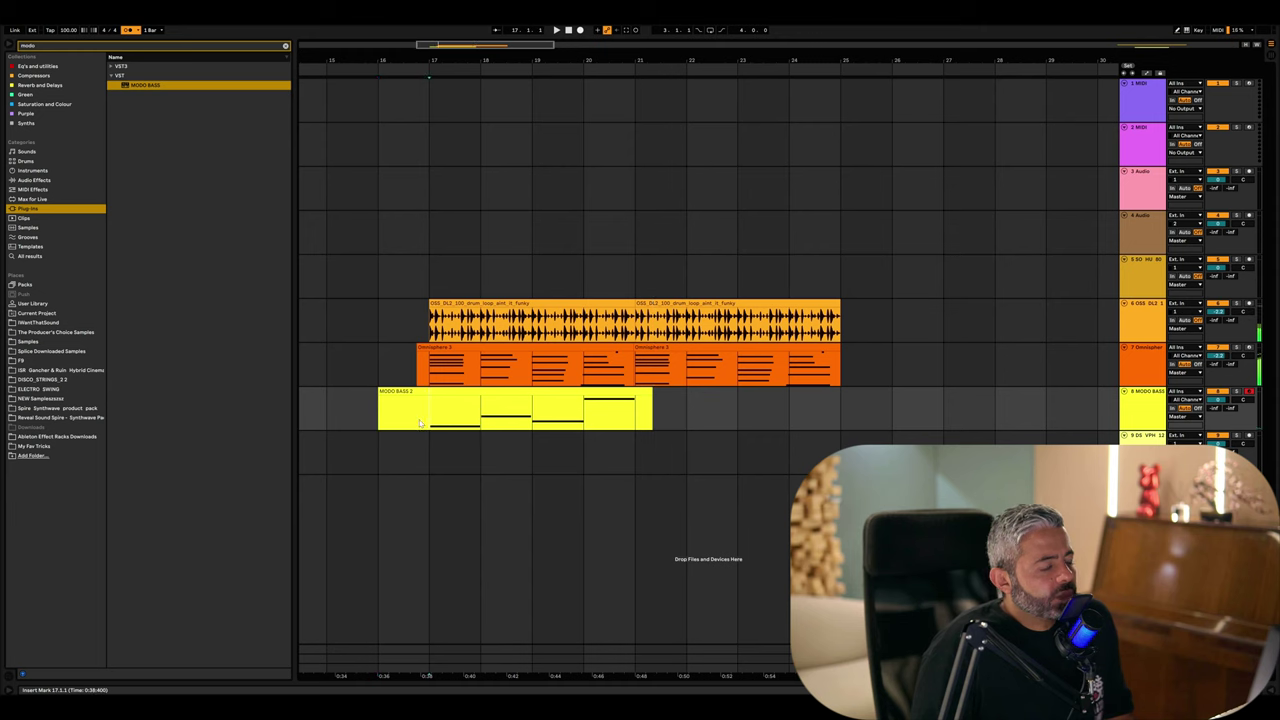
{"action": "left_click", "coordinate": [1237, 392]}
{"action": "key", "text": "space"}
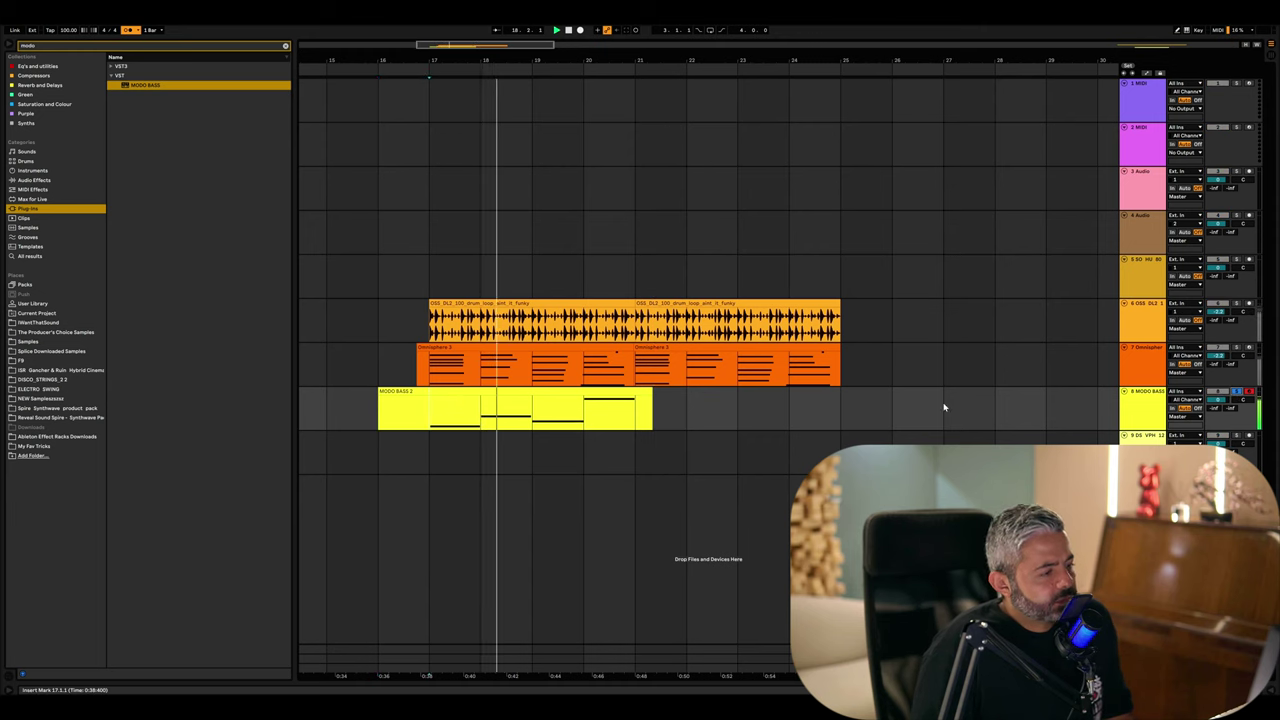
- Open the bass clip for note editing, raise its first note an octave to C2, and try the E1 note an octave higher
{"action": "double_click", "coordinate": [556, 403]}
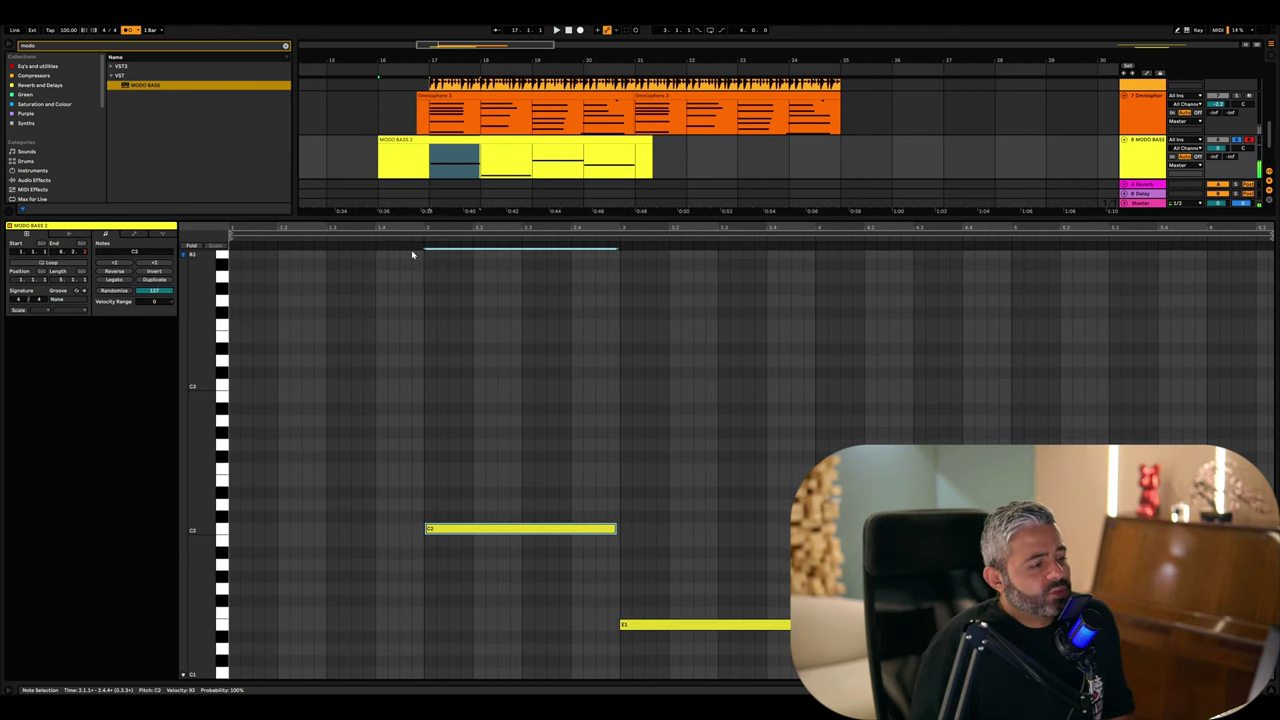
{"action": "left_click", "coordinate": [712, 645]}
{"action": "left_click", "coordinate": [522, 526]}
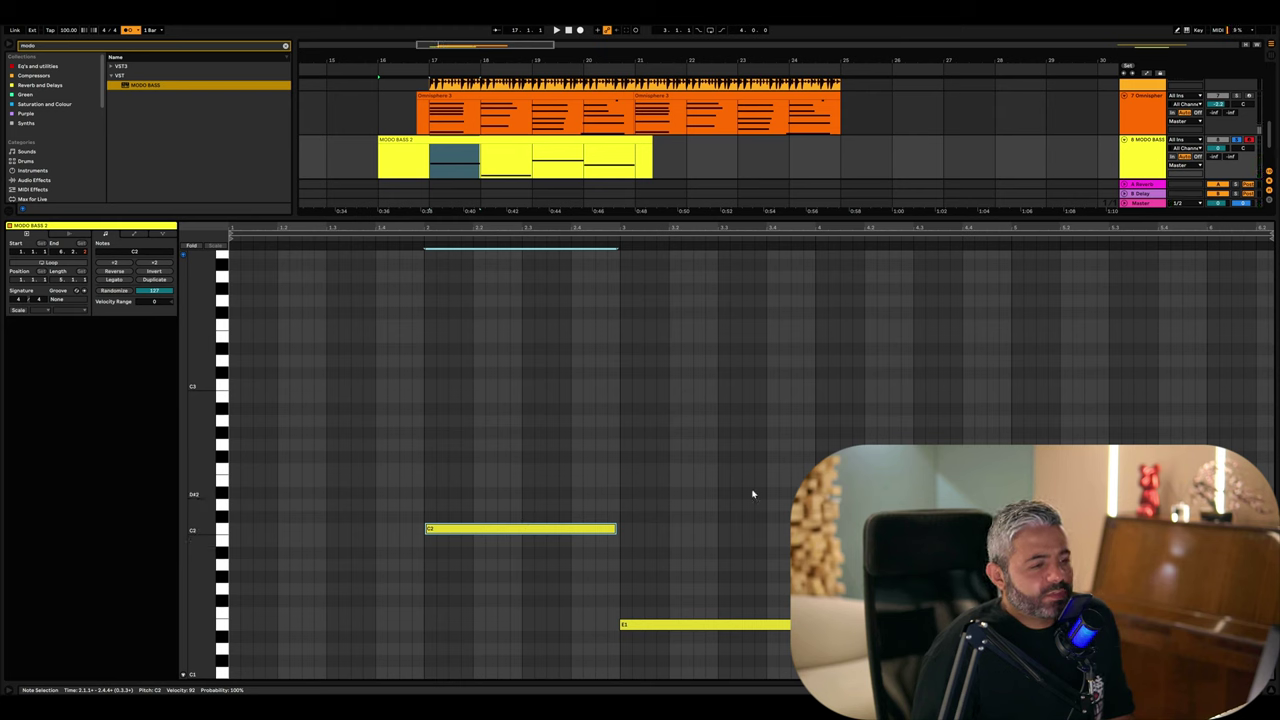
{"action": "left_click", "coordinate": [710, 624]}
{"action": "key", "text": "shift+Up"}
{"action": "key", "text": "shift+Down"}
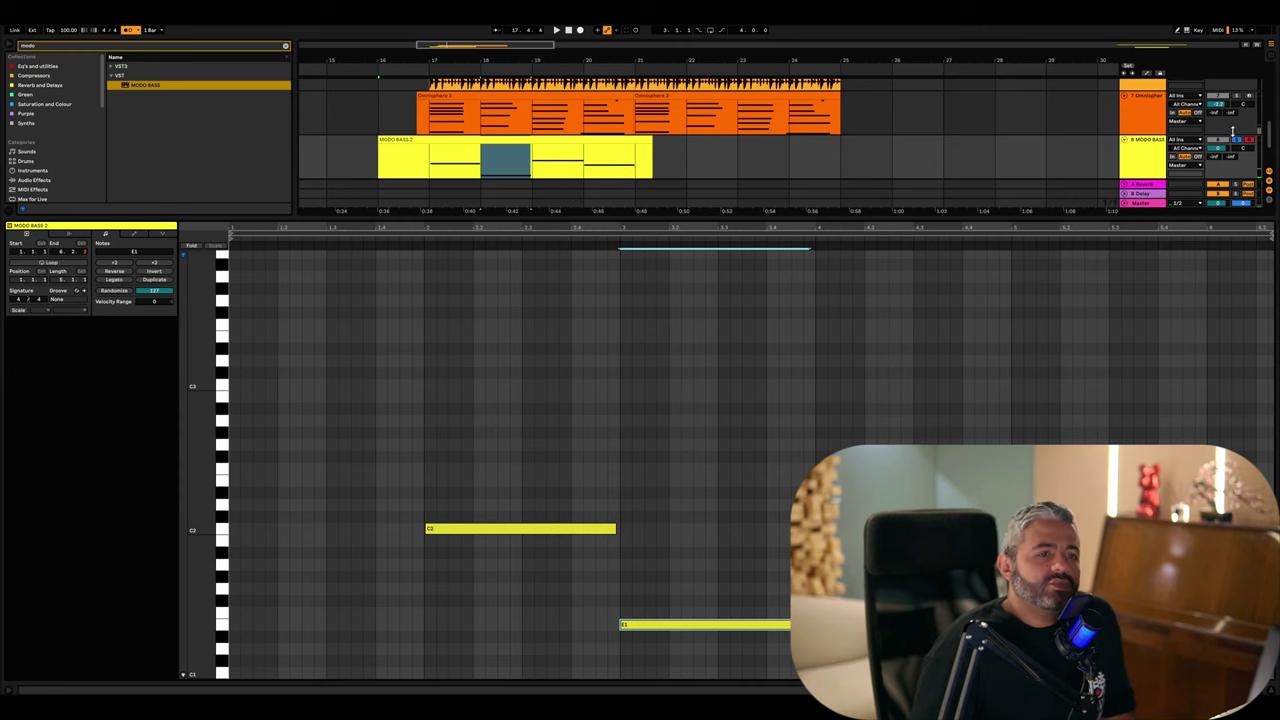
- Trim the recorded bass clip to run from bar 17 to bar 21 by removing its empty start and its tail
{"action": "left_click_drag", "start_coordinate": [380, 156], "coordinate": [430, 156]}
{"action": "key", "text": "Delete"}
{"action": "left_click_drag", "start_coordinate": [634, 156], "coordinate": [686, 156]}
{"action": "key", "text": "Delete"}
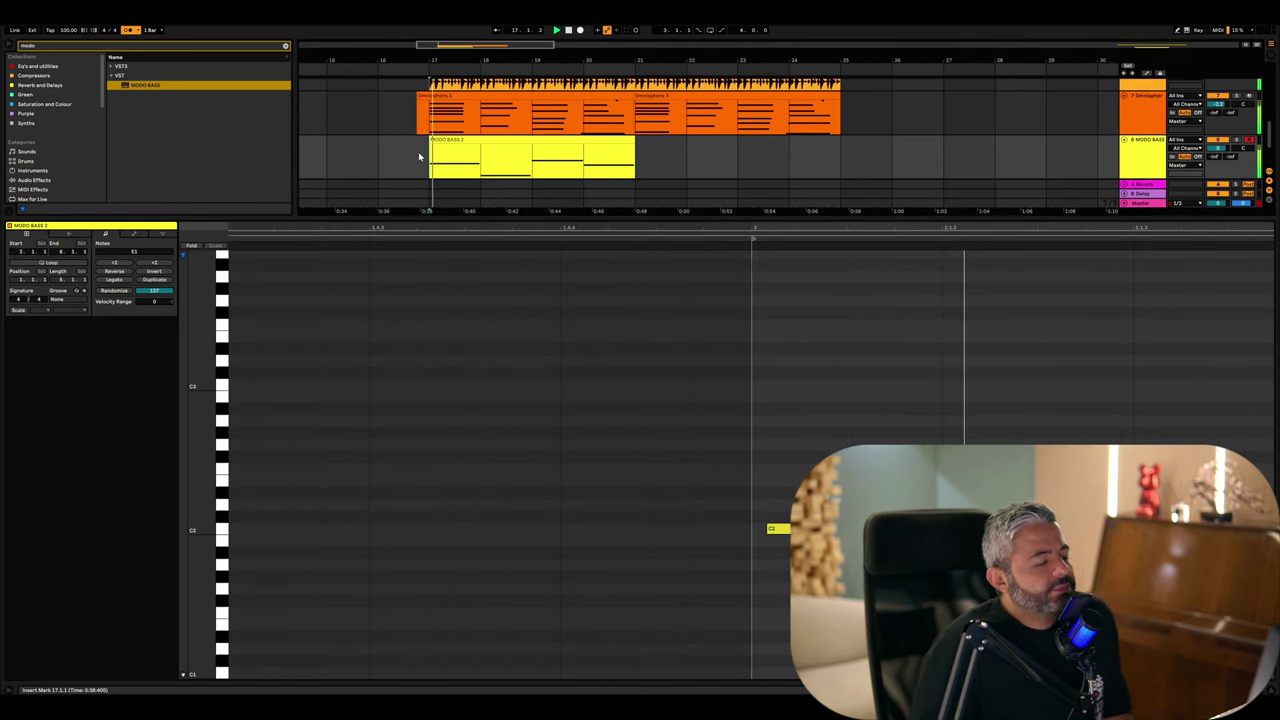
- Quantize the bass notes to the grid and duplicate the bass clip so it runs to bar 25
{"action": "left_click", "coordinate": [452, 155]}
{"action": "left_click_drag", "start_coordinate": [320, 403], "coordinate": [1003, 680]}
{"action": "left_click", "coordinate": [627, 163]}
{"action": "key", "text": "ctrl+d"}
- Lower the MODO BASS track volume to -5.8 dB during playback and hide the note editor
{"action": "key", "text": "space"}
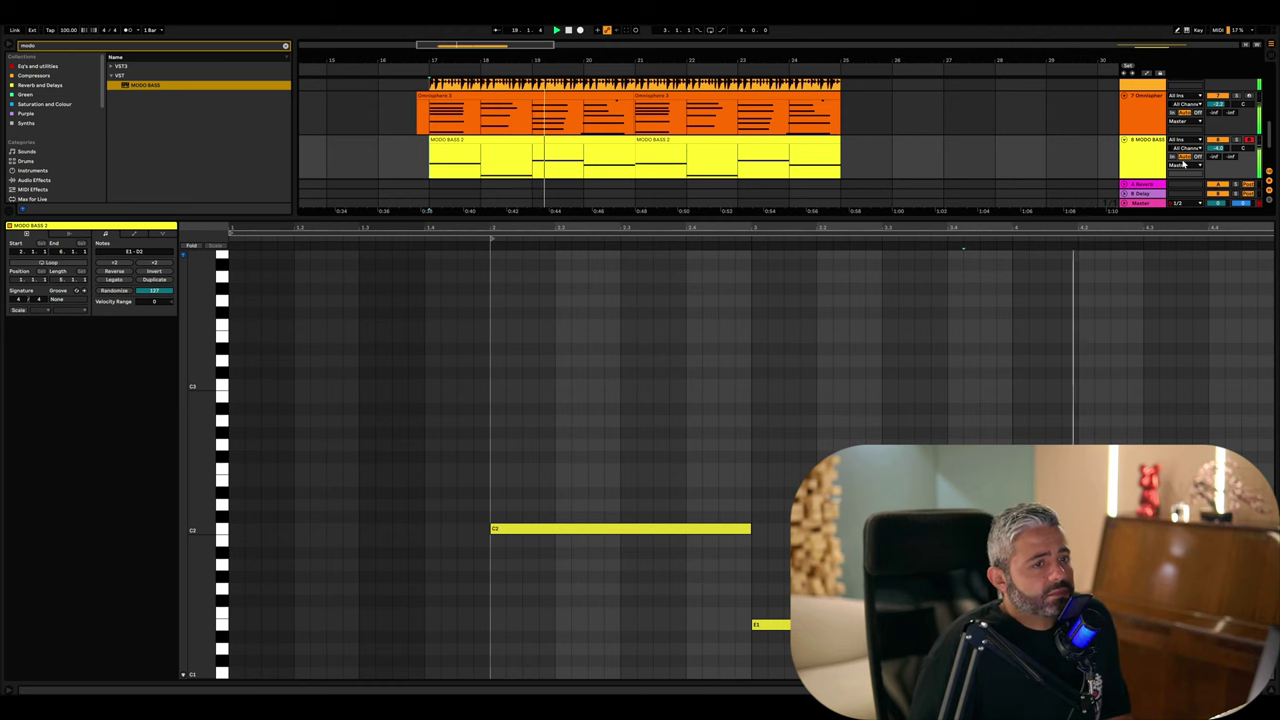
{"action": "left_click_drag", "start_coordinate": [1219, 148], "coordinate": [1219, 152]}
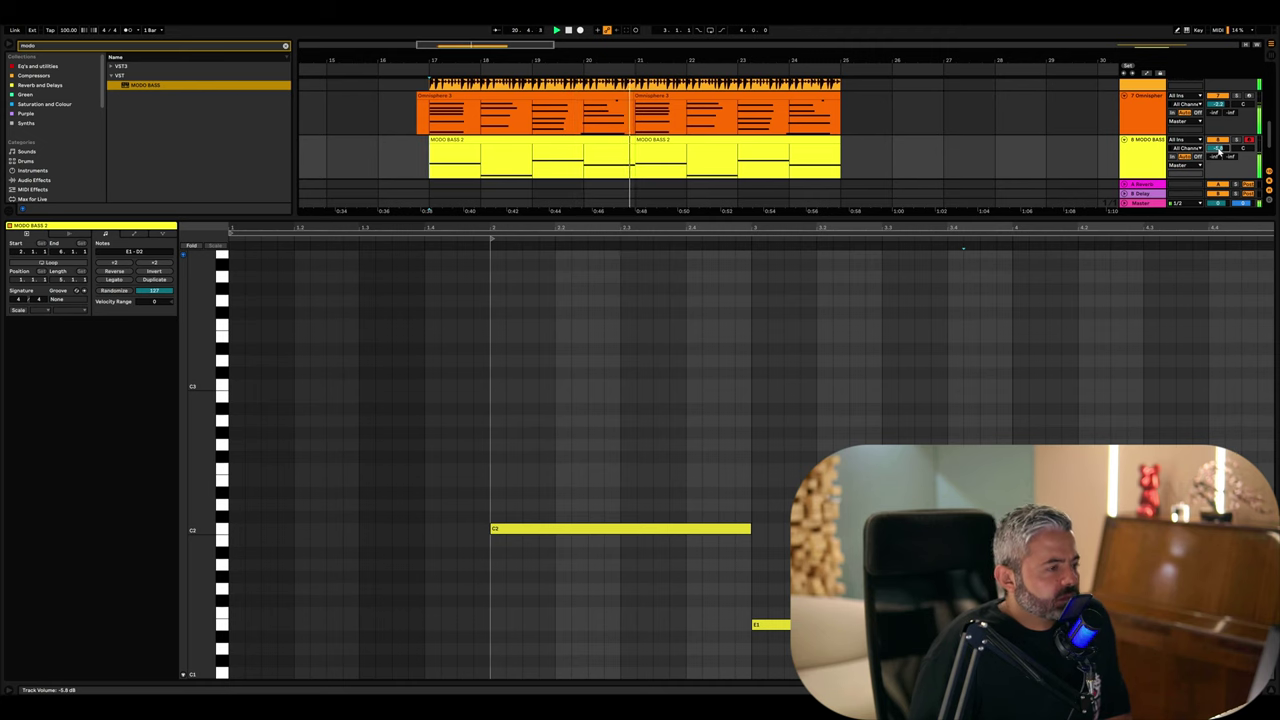
{"action": "key", "text": "super+alt+l"}
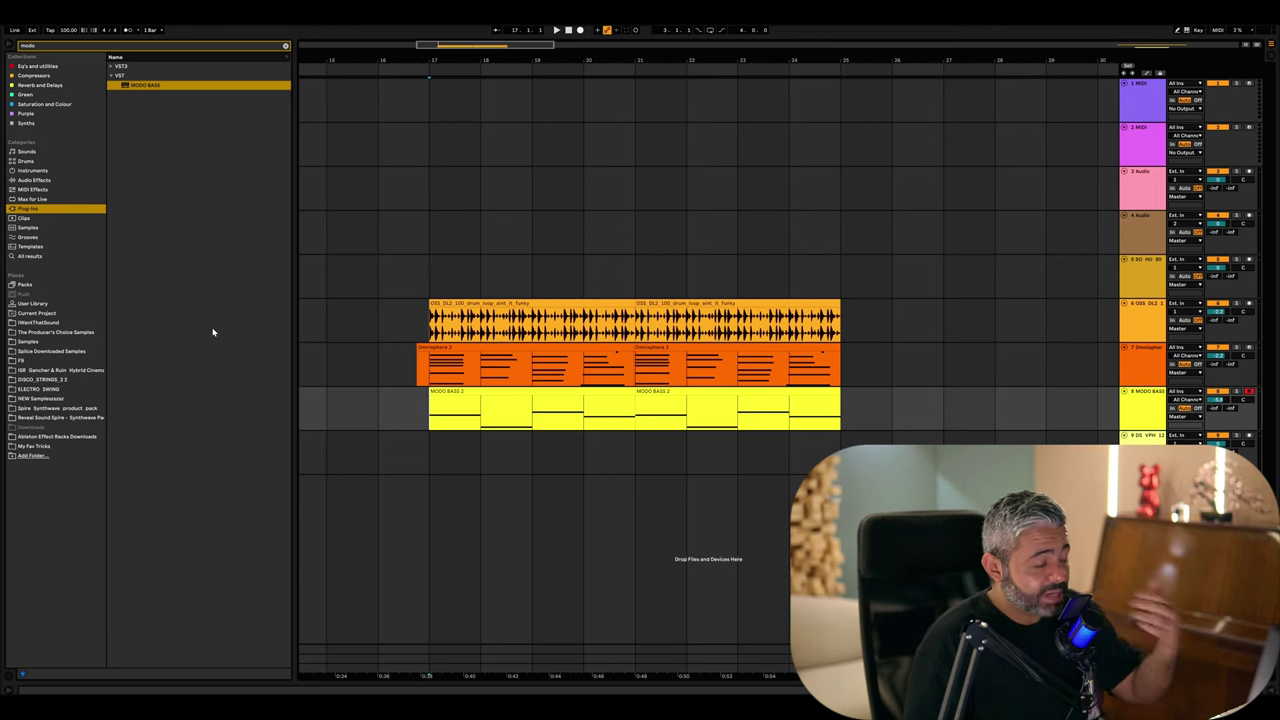
- Remove the part of the Omnisphere clip before 17.1.1 and play the arrangement from there
{"action": "left_click", "coordinate": [426, 428]}
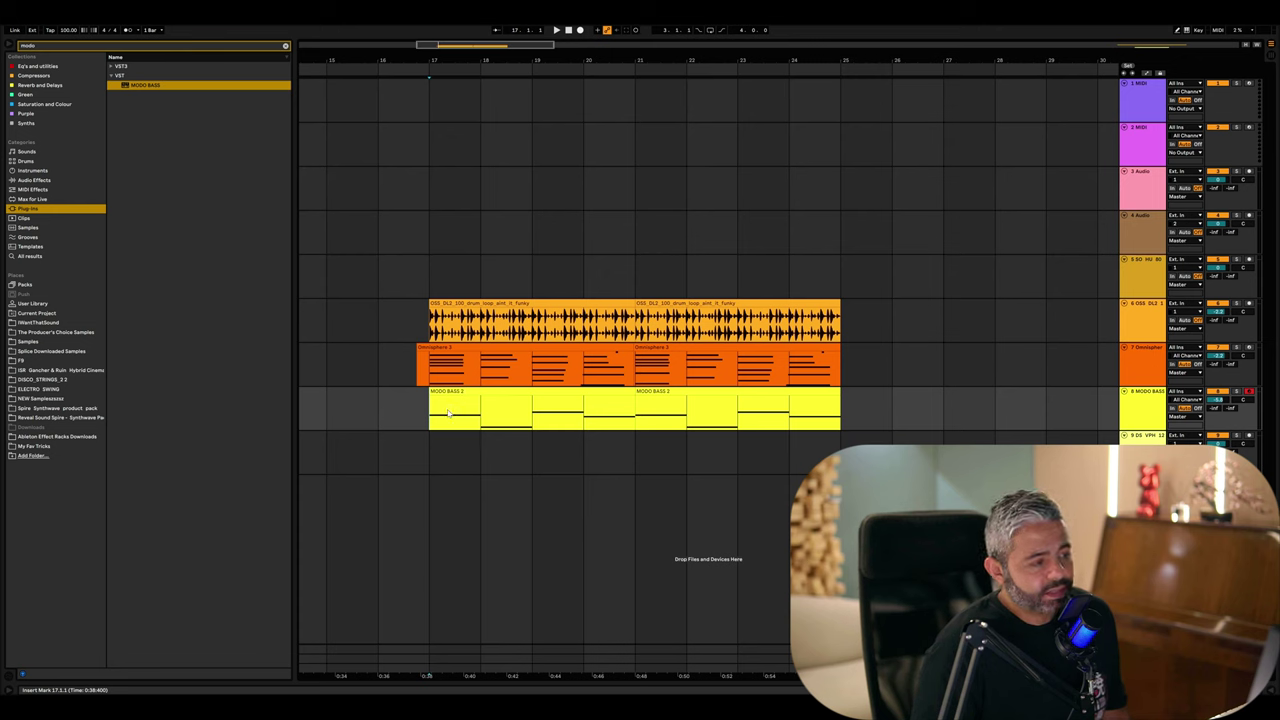
{"action": "left_click", "coordinate": [417, 377]}
{"action": "left_click", "coordinate": [428, 376]}
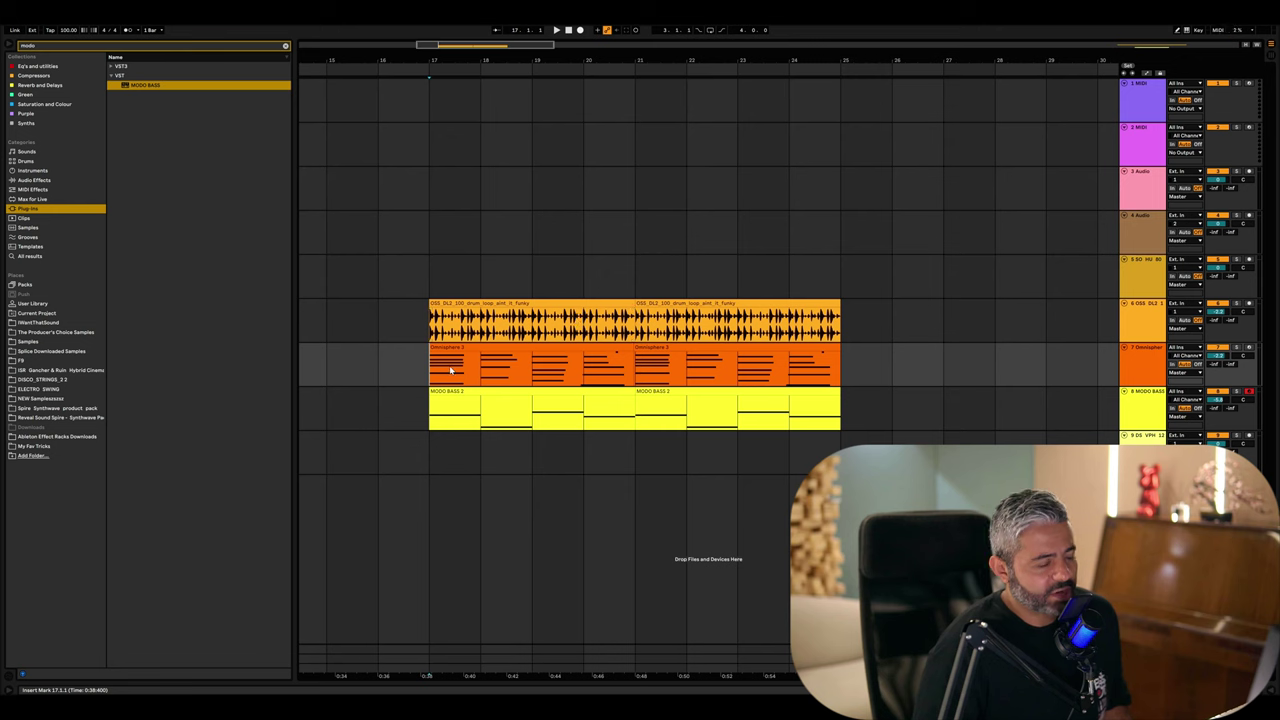
{"action": "key", "text": "space"}
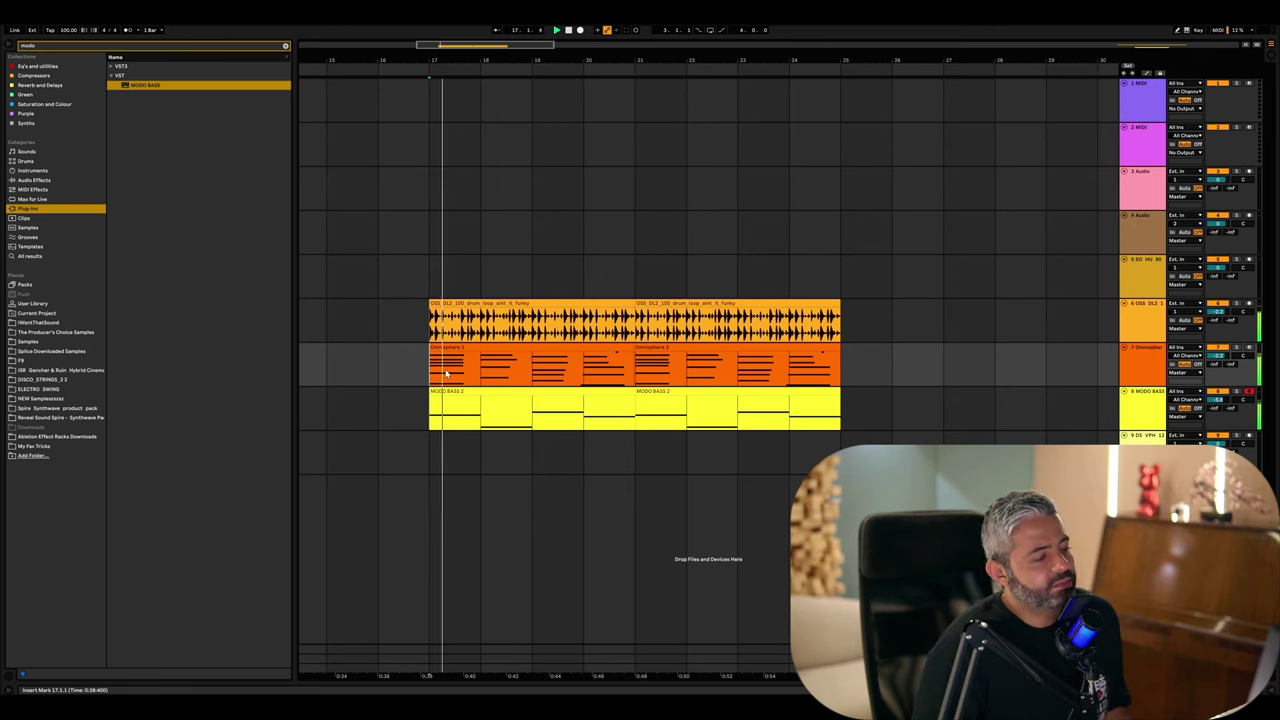
- Switch to a finer fixed grid and mark 20.3.1 to 21.1.1 on the Omnisphere clip and on the bass clip
{"action": "left_click", "coordinate": [584, 375]}
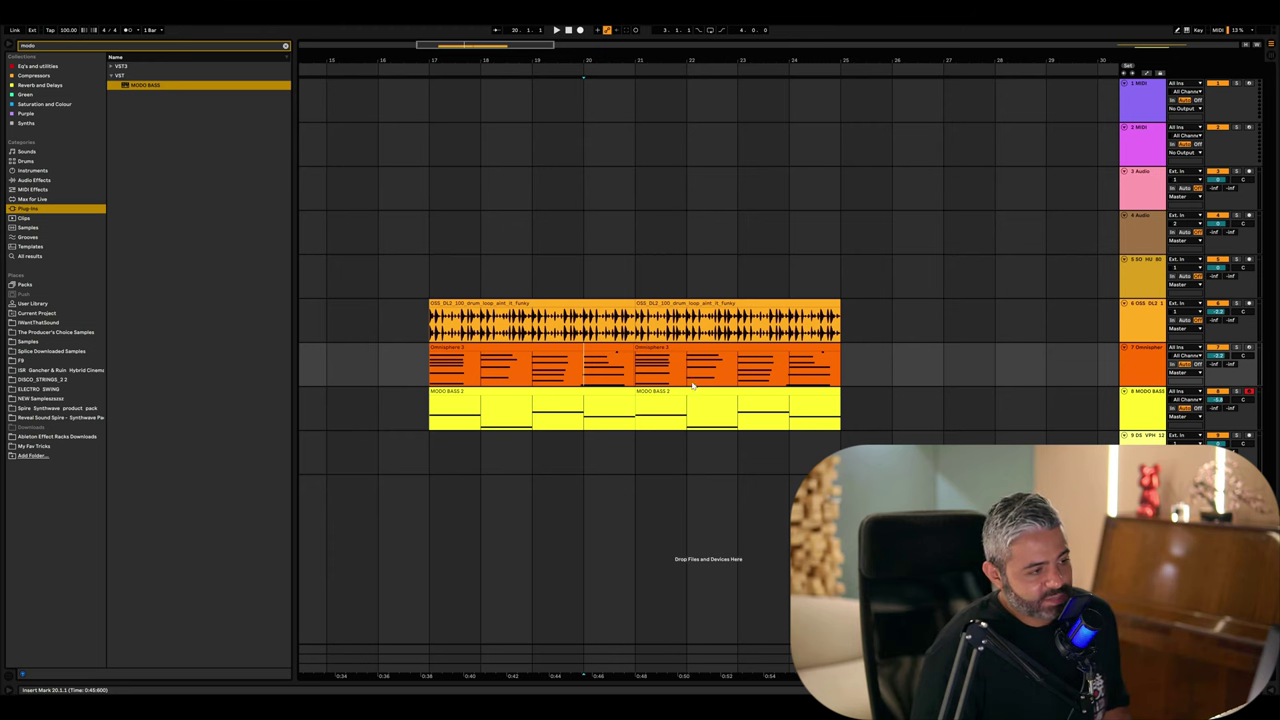
{"action": "right_click", "coordinate": [618, 373]}
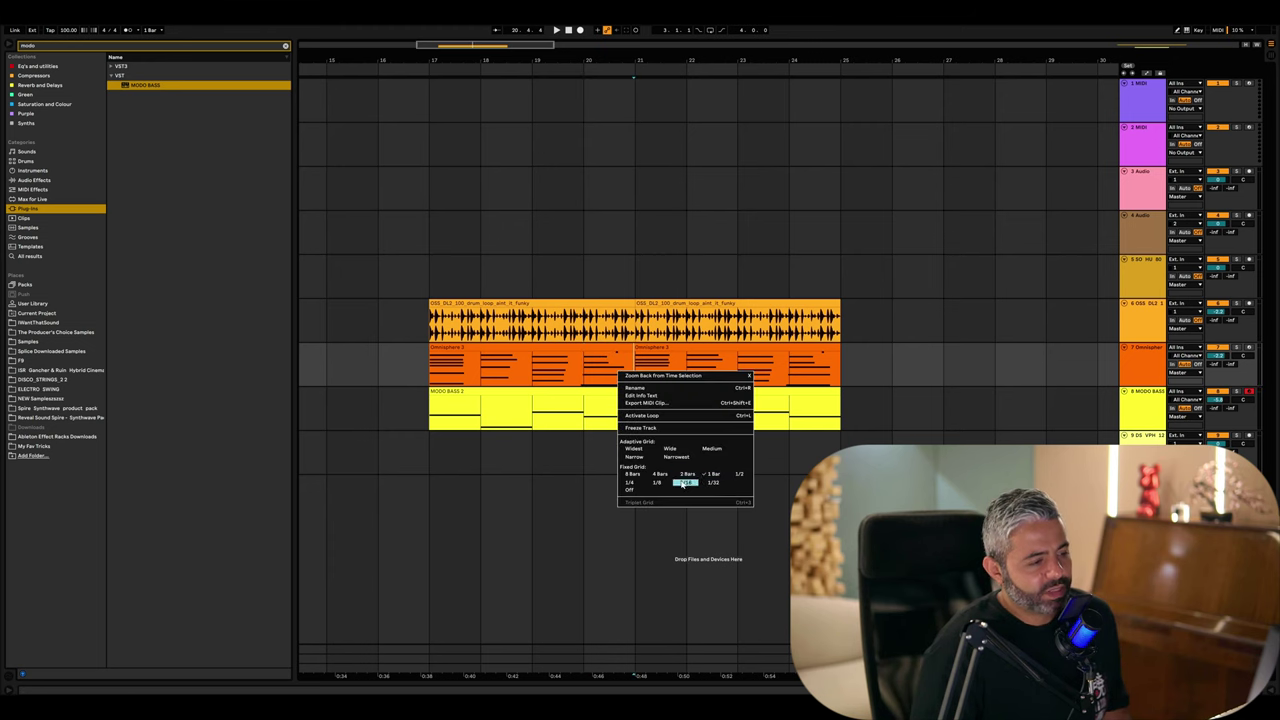
{"action": "left_click", "coordinate": [684, 484]}
{"action": "left_click", "coordinate": [609, 377]}
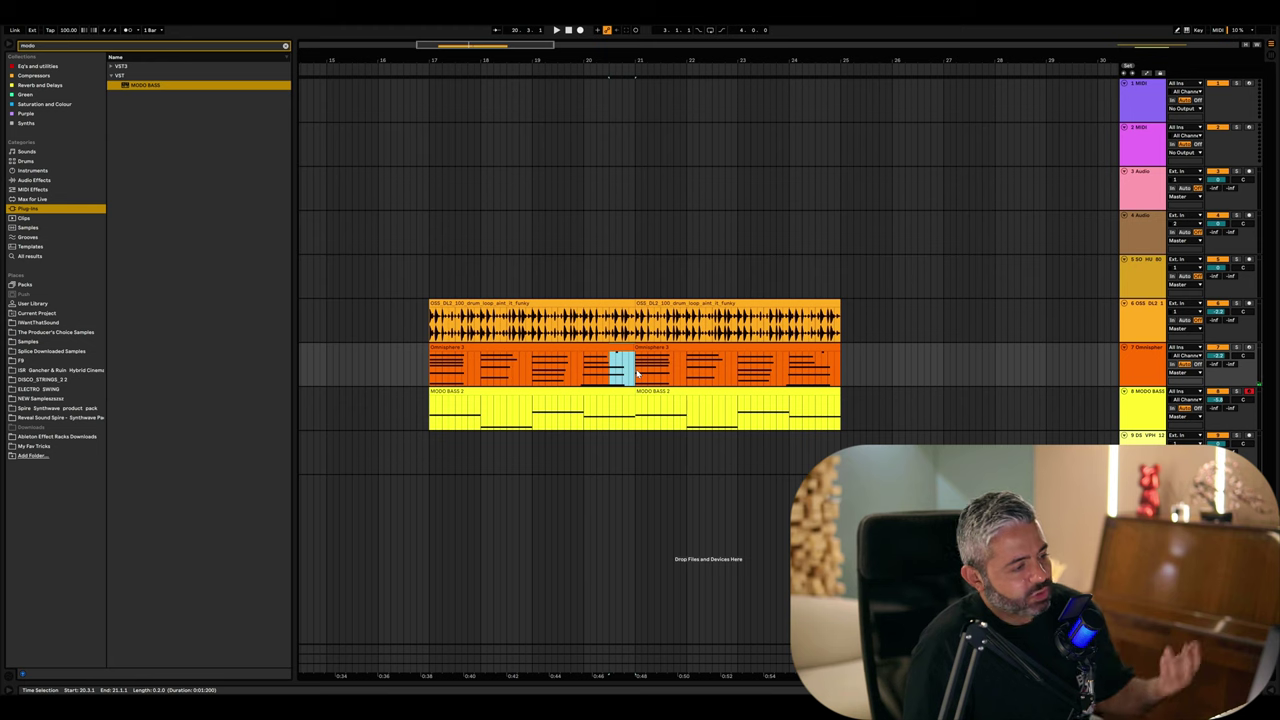
{"action": "left_click_drag", "start_coordinate": [613, 402], "coordinate": [640, 407]}
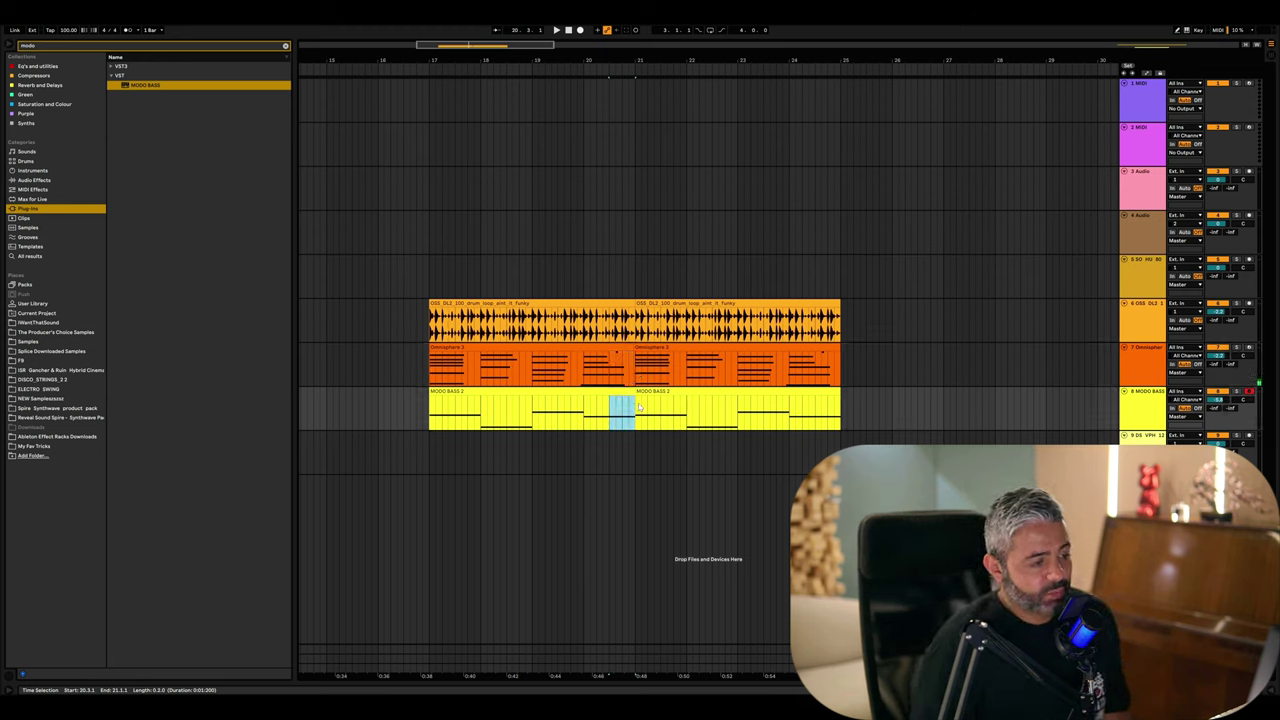
{"action": "left_click", "coordinate": [418, 417]}
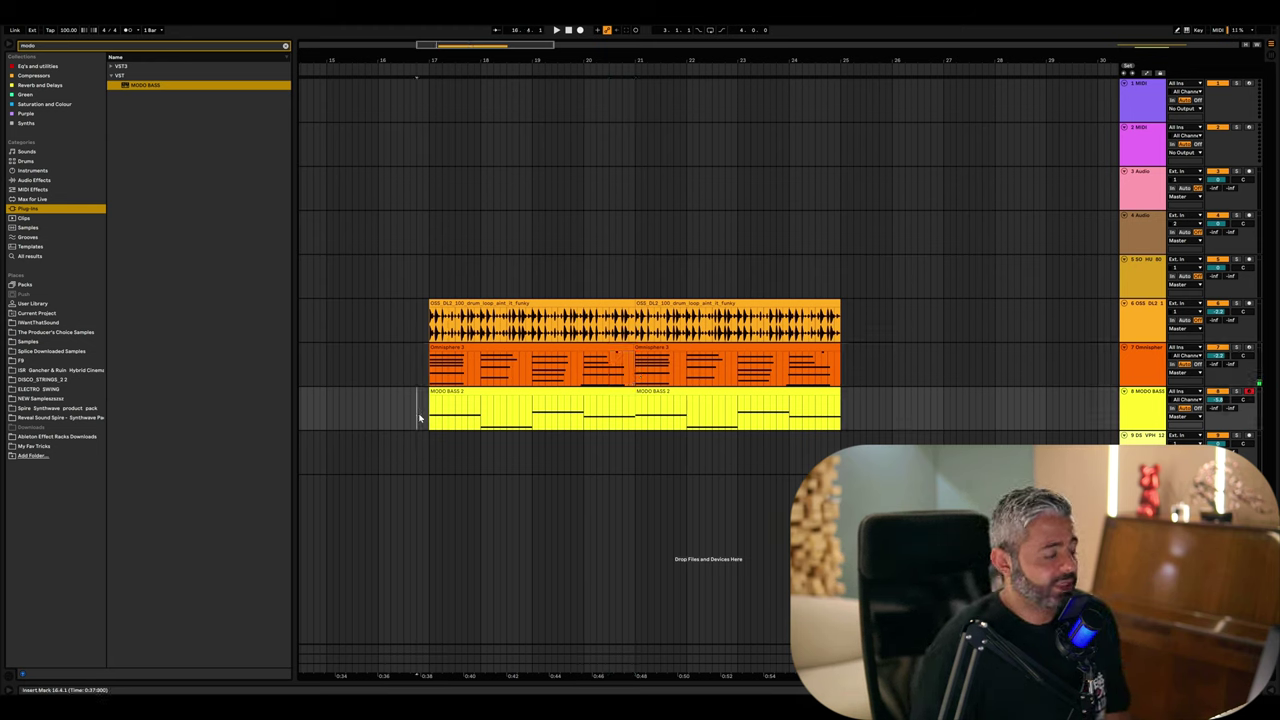
- Delete both clips on the MODO BASS track
{"action": "left_click", "coordinate": [531, 393]}
{"action": "key", "text": "Delete"}
{"action": "left_click", "coordinate": [672, 393]}
{"action": "key", "text": "Delete"}
{"action": "left_click", "coordinate": [874, 347]}
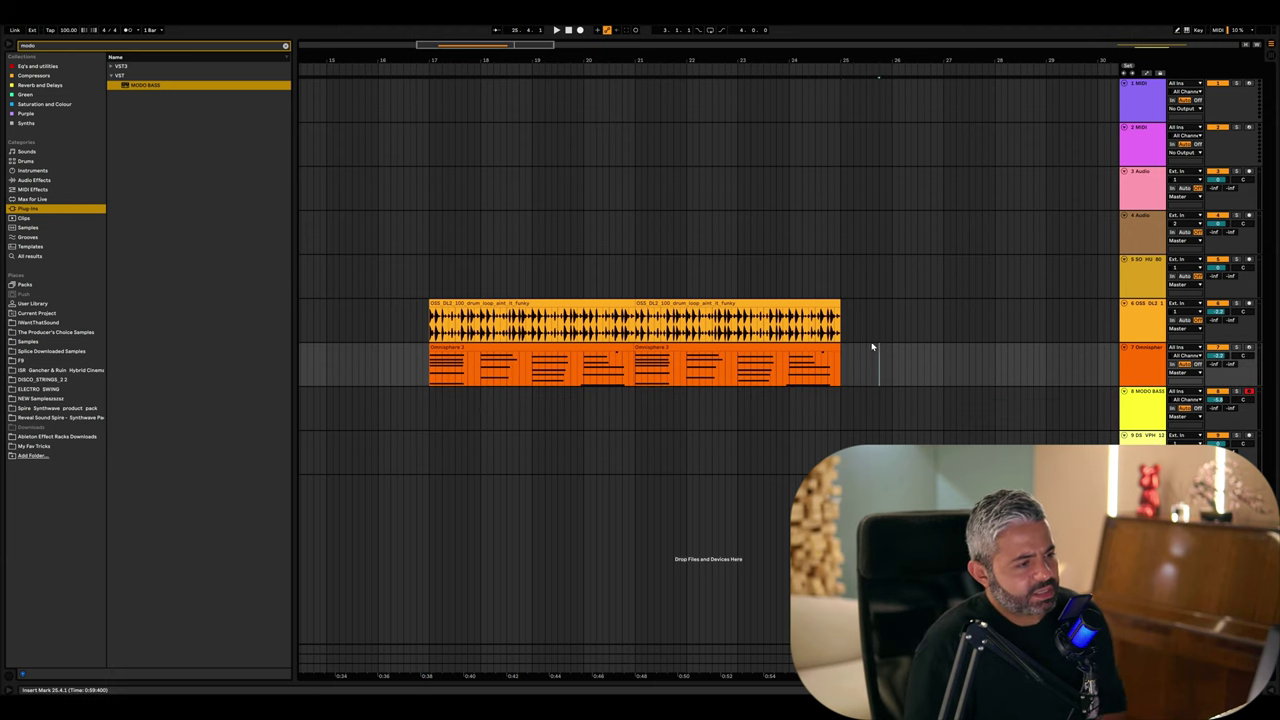
- Duplicate the drum and Omnisphere clips between 17.1.1 and 25.1.1 three times so they run to bar 49
{"action": "left_click_drag", "start_coordinate": [842, 310], "coordinate": [431, 373]}
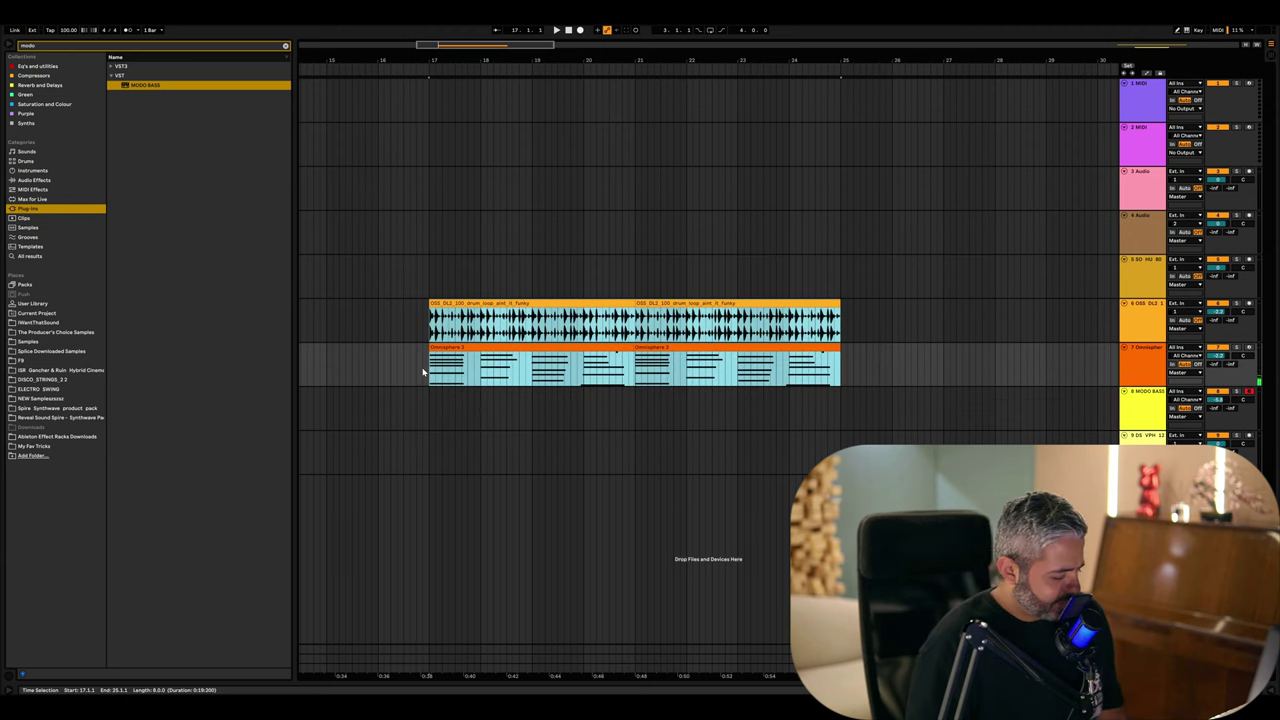
{"action": "key", "text": "minus"}
{"action": "key", "text": "ctrl+d"}
{"action": "key", "text": "ctrl+d"}
{"action": "key", "text": "ctrl+d"}
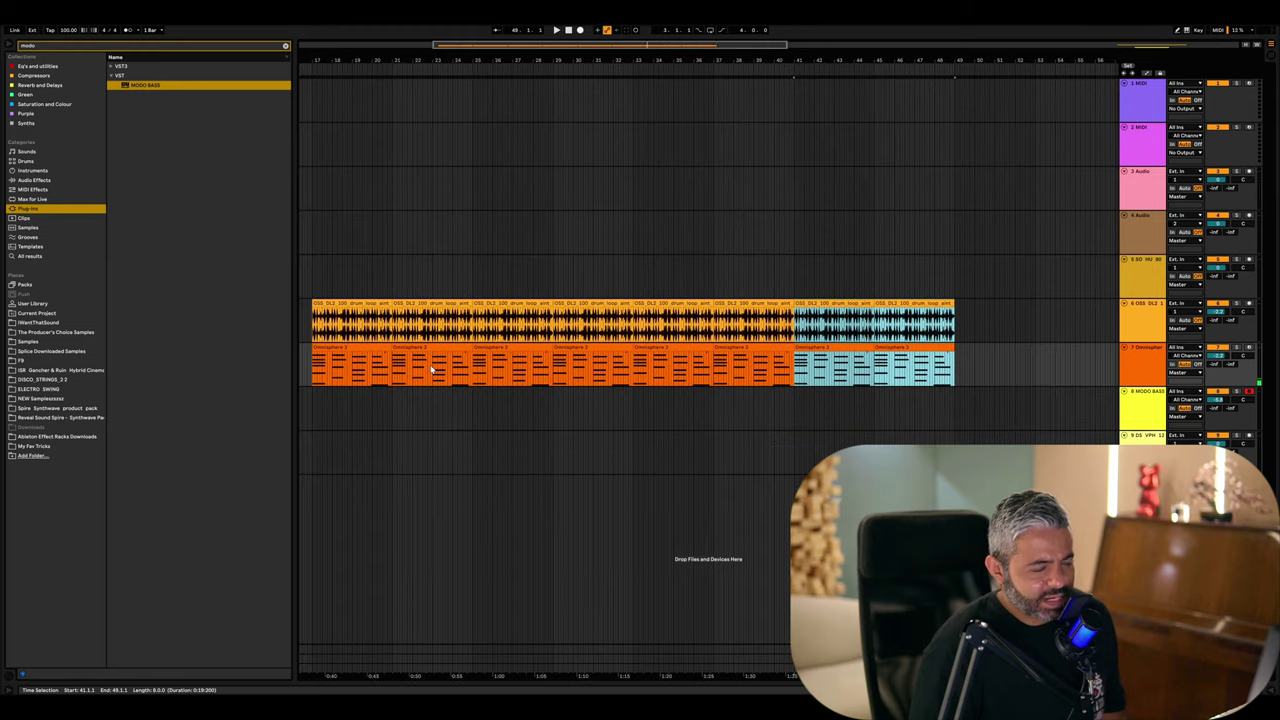
{"action": "key", "text": "minus"}
- Set the fixed grid to 4 Bars and mark 17.1.1 to 25.1.1 on the empty MODO BASS track
{"action": "right_click", "coordinate": [515, 456]}
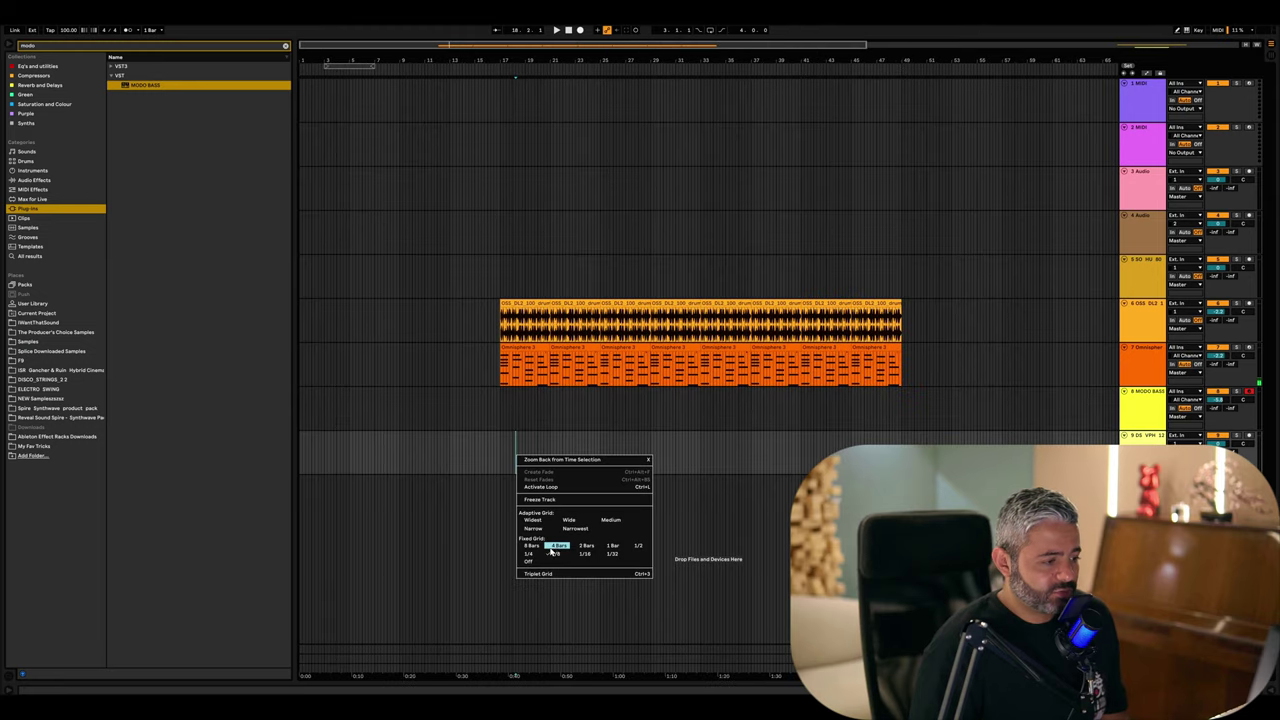
{"action": "left_click", "coordinate": [556, 547]}
{"action": "left_click", "coordinate": [503, 423]}
{"action": "key", "text": "plus"}
{"action": "key", "text": "minus"}
{"action": "left_click_drag", "start_coordinate": [500, 421], "coordinate": [601, 421]}
{"action": "key", "text": "plus"}
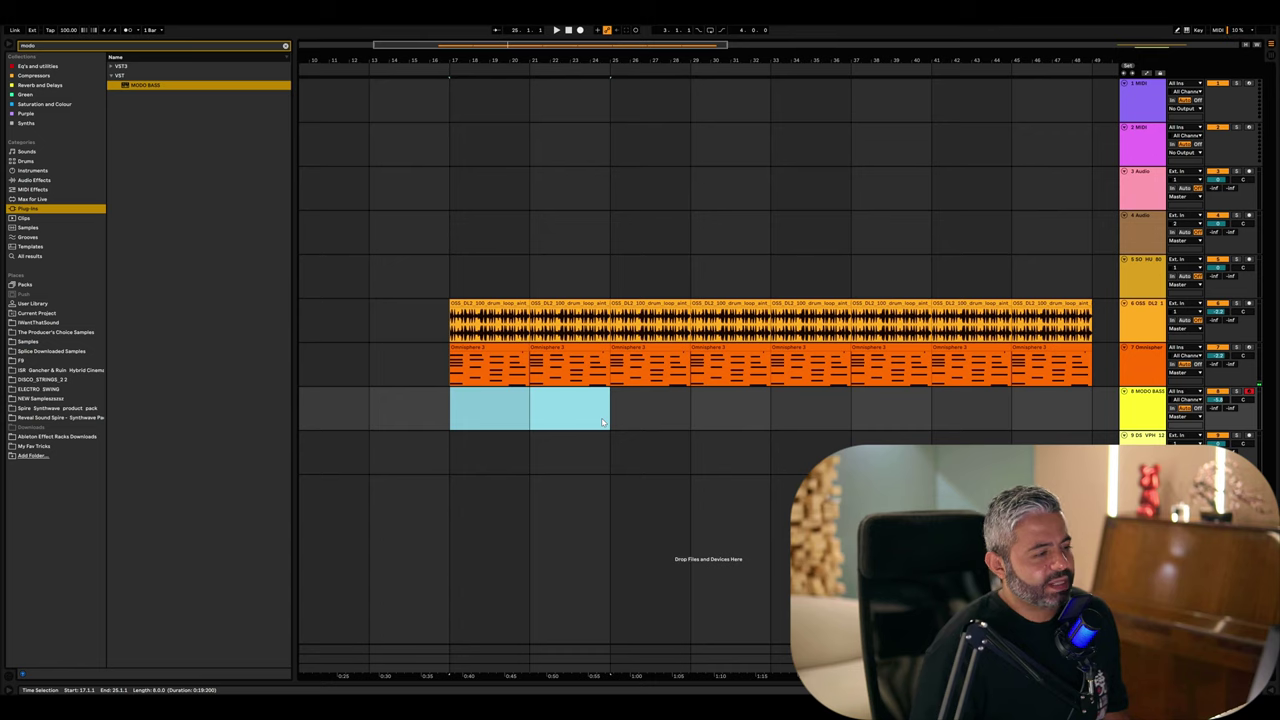
{"action": "scroll", "coordinate": [600, 428], "scroll_direction": "right", "scroll_amount": 2}
{"action": "left_click", "coordinate": [379, 417]}
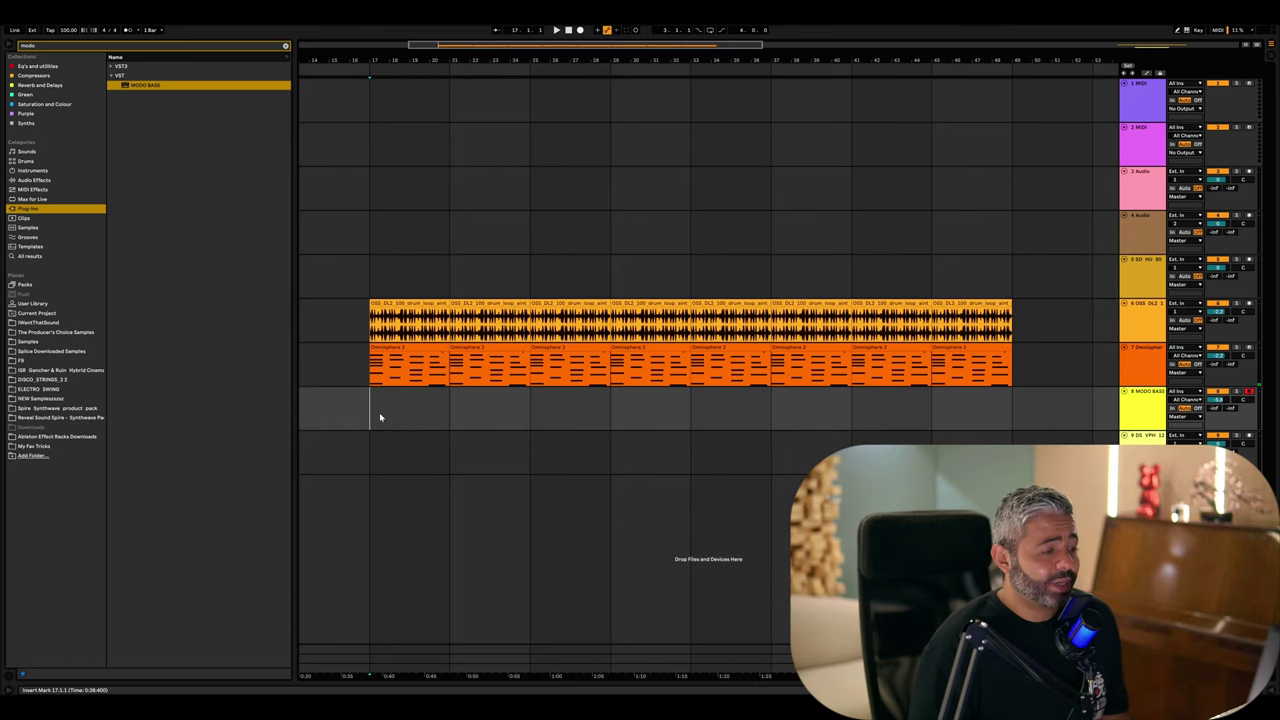
{"action": "scroll", "coordinate": [384, 424], "scroll_direction": "left", "scroll_amount": 1}
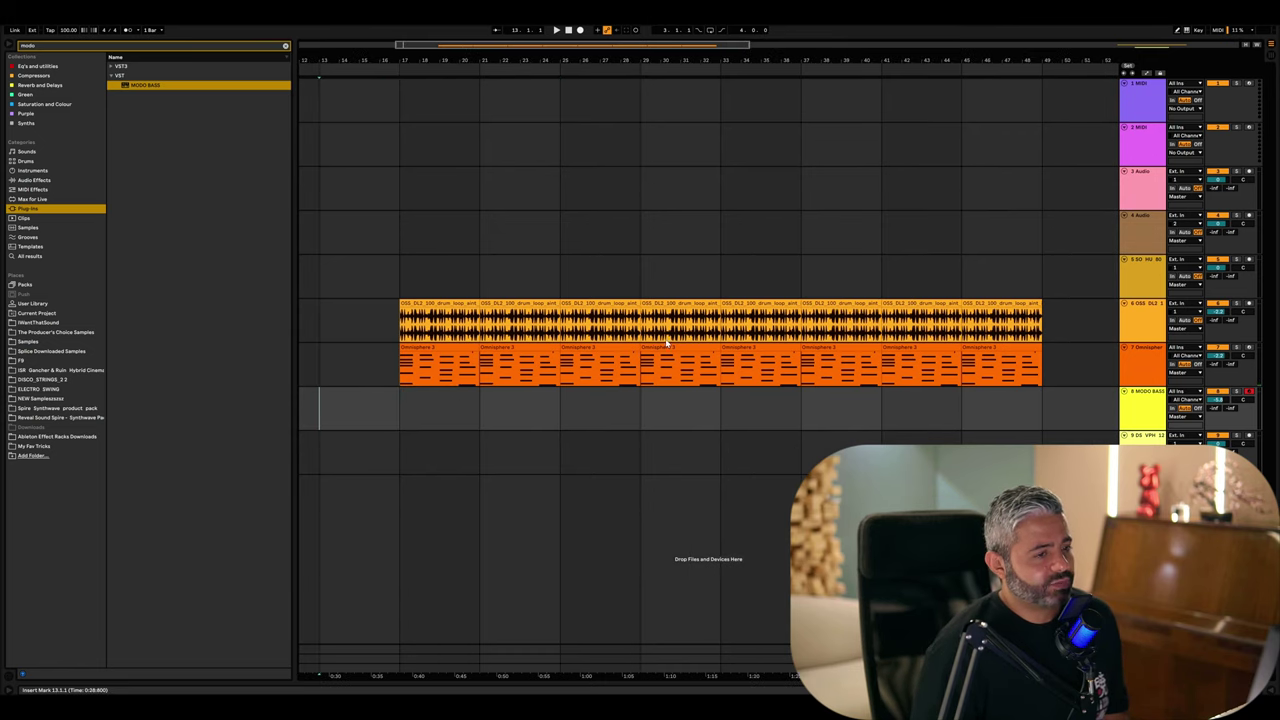
- Duplicate the drum and Omnisphere clips from bars 17 to 49 so they run to bar 81
{"action": "left_click_drag", "start_coordinate": [1045, 370], "coordinate": [377, 380]}
{"action": "key", "text": "minus"}
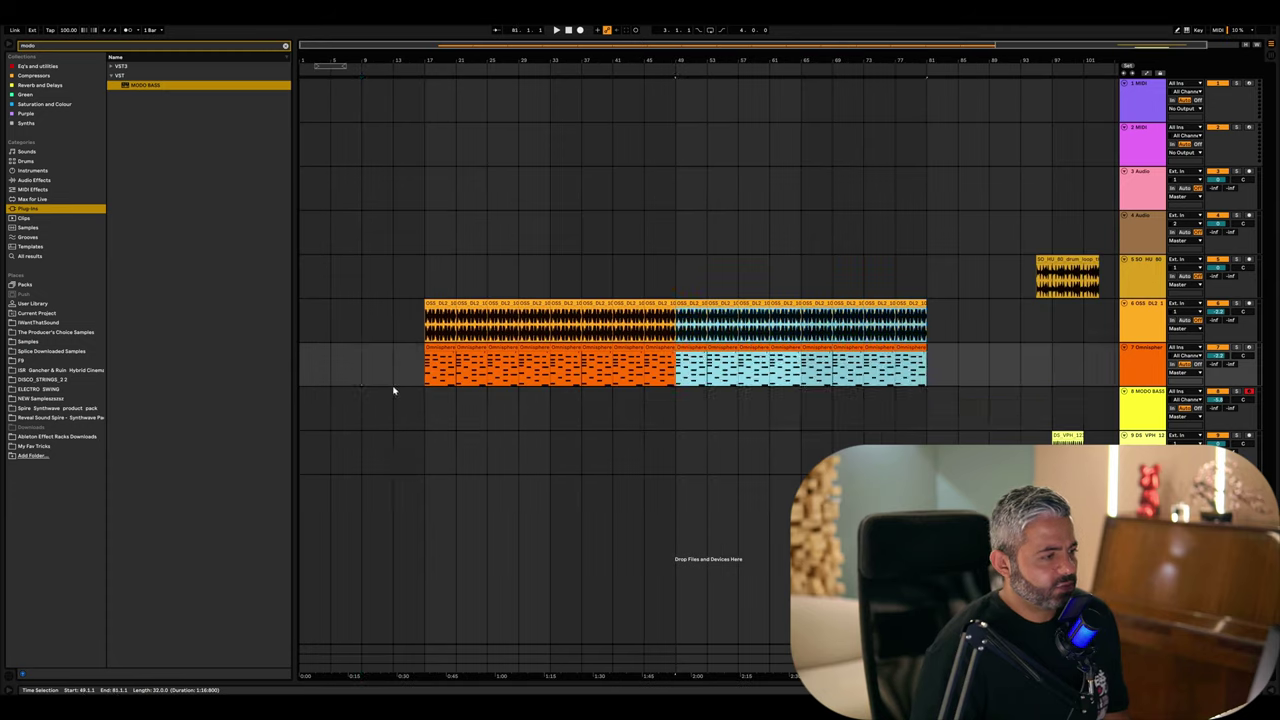
{"action": "left_click", "coordinate": [361, 407]}
{"action": "scroll", "coordinate": [435, 414], "scroll_direction": "up", "scroll_amount": 3}
{"action": "scroll", "coordinate": [435, 414], "scroll_direction": "down", "scroll_amount": 3}
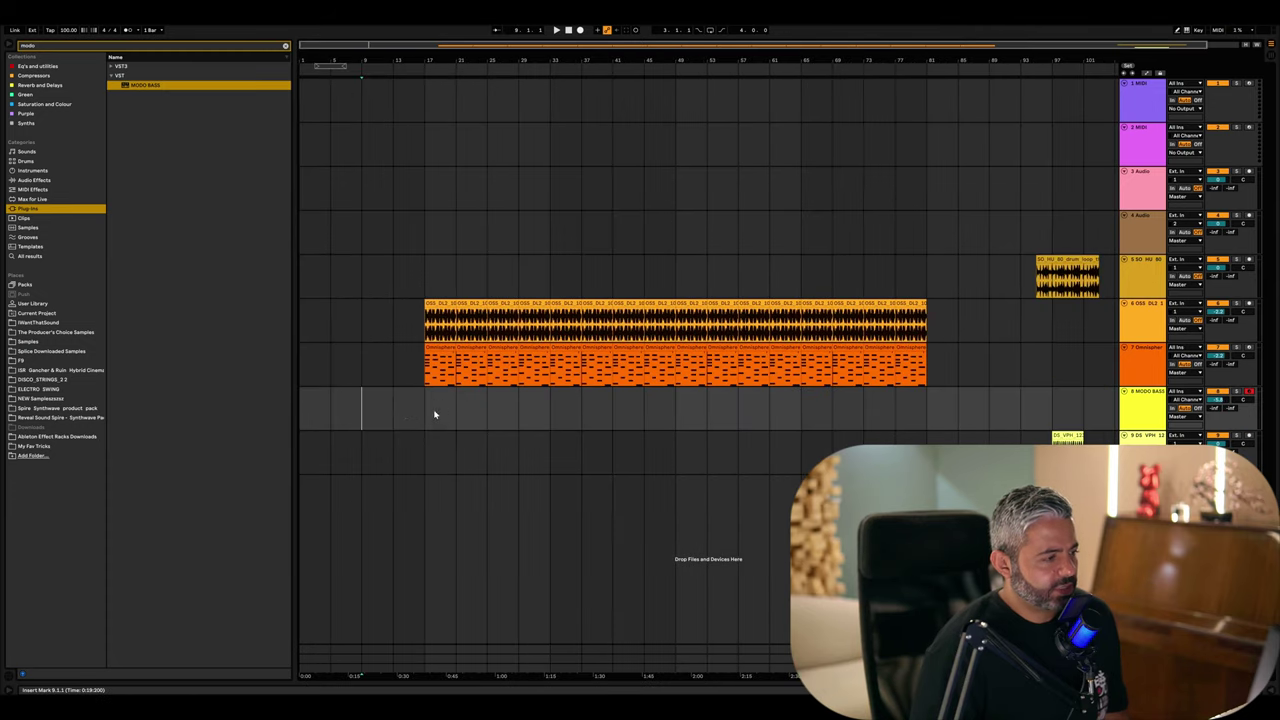
- Record a very short clip on the MODO BASS track from 13.1.1, stop, and set the fixed grid to 1/4
{"action": "left_click", "coordinate": [394, 410]}
{"action": "right_click", "coordinate": [405, 409]}
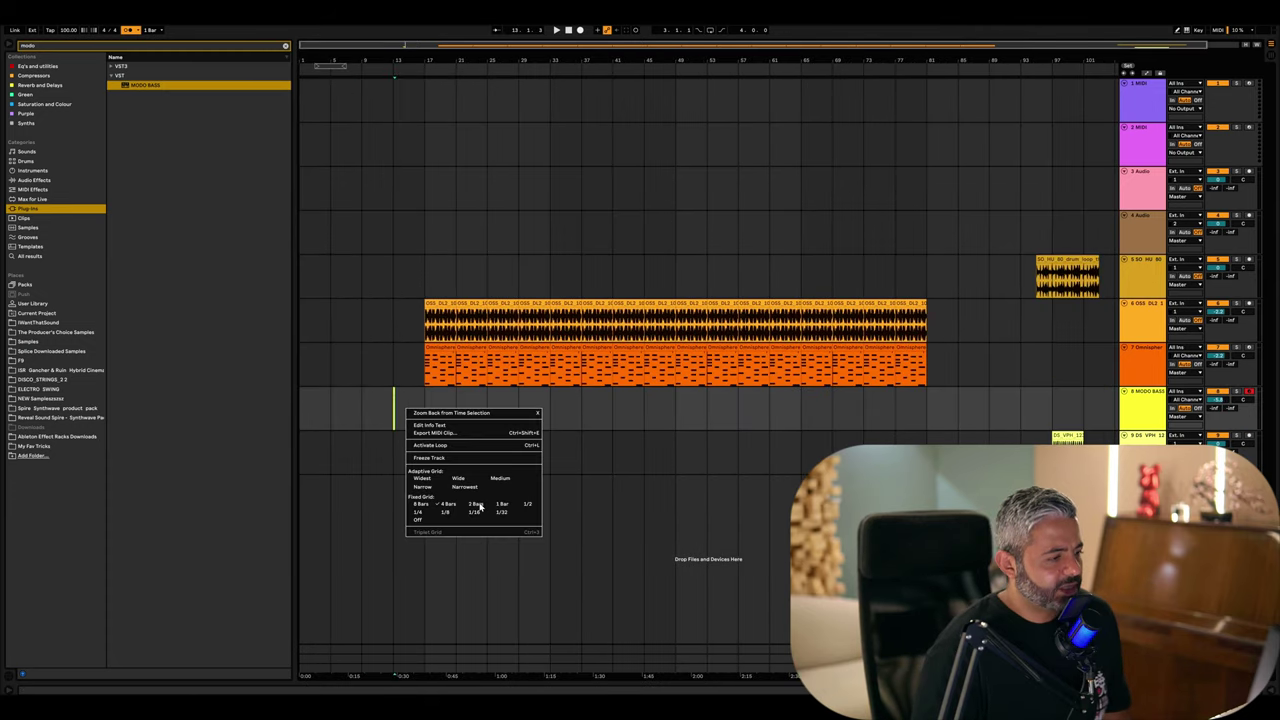
{"action": "left_click", "coordinate": [428, 513]}
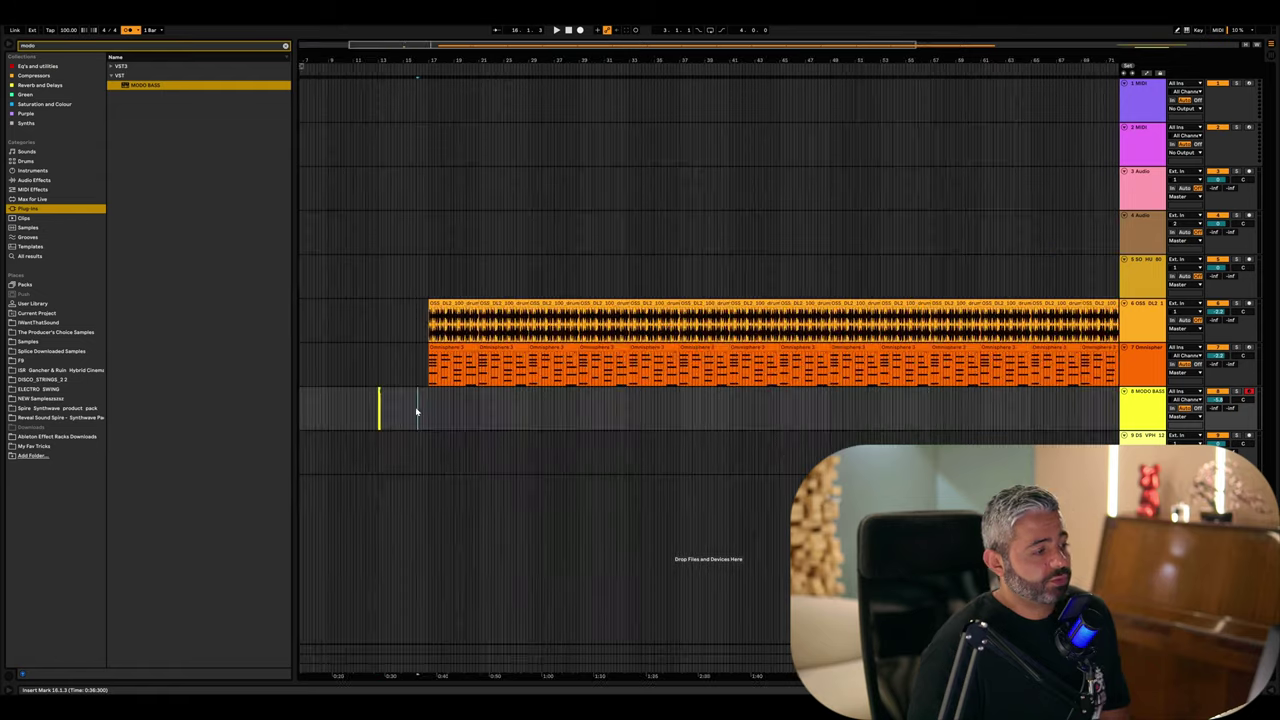
- Place the insert marker at 16.1.1 on the MODO BASS track and set the fixed grid to 1/2
{"action": "scroll", "coordinate": [417, 410], "scroll_direction": "up", "scroll_amount": 3}
{"action": "scroll", "coordinate": [410, 410], "scroll_direction": "down", "scroll_amount": 3}
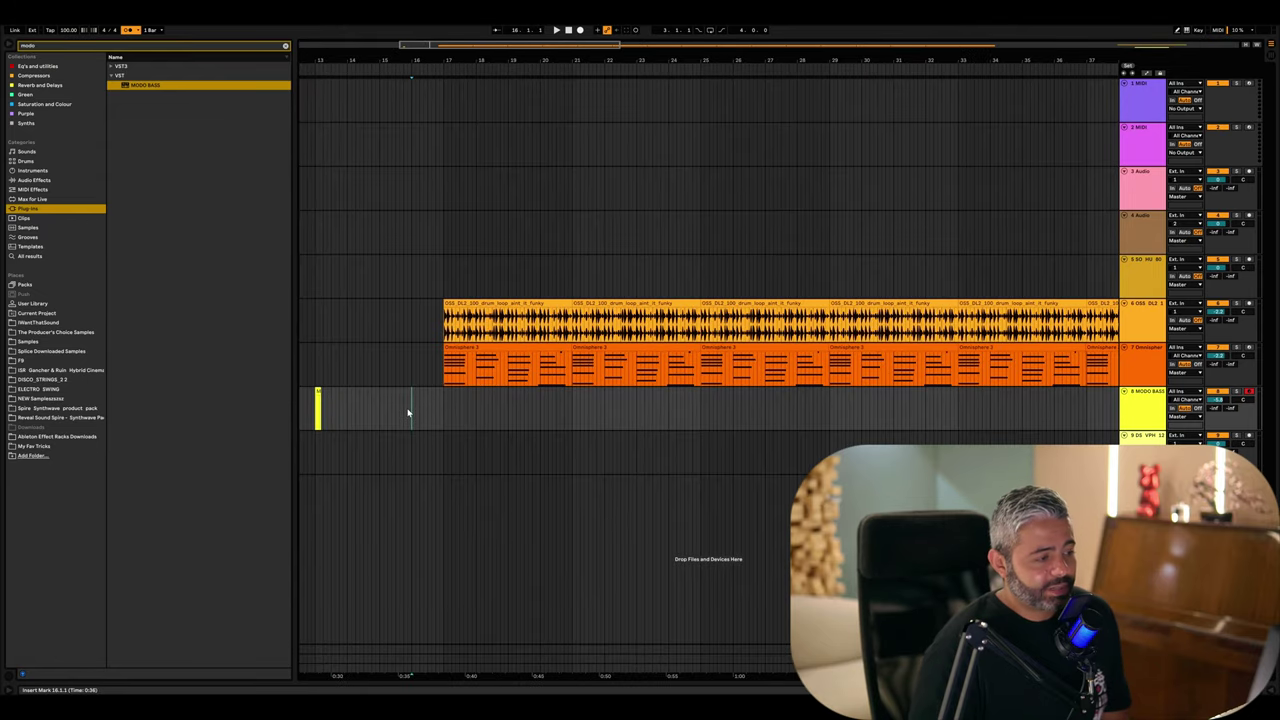
{"action": "right_click", "coordinate": [408, 410]}
{"action": "left_click", "coordinate": [407, 414]}
{"action": "right_click", "coordinate": [410, 414]}
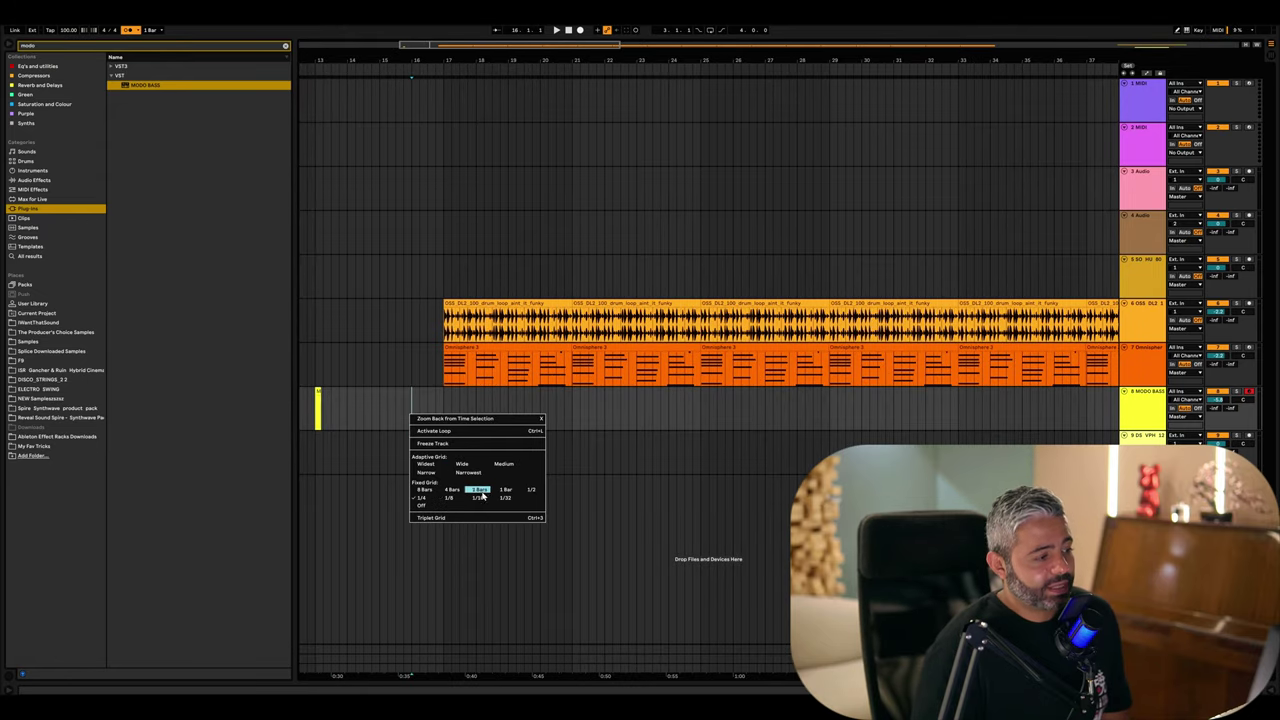
{"action": "left_click", "coordinate": [534, 491]}
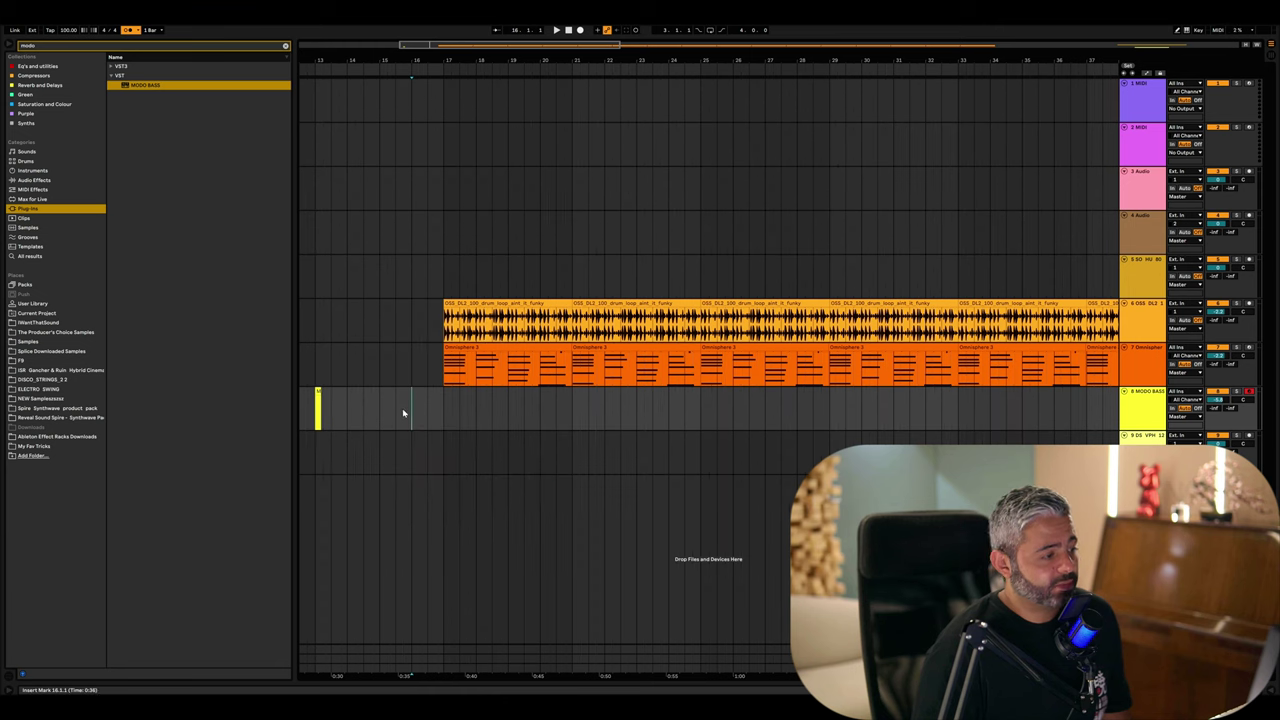
- Record a bass take on the MODO BASS track from 16.1.1, stop, and cut the part before 16.3.1 from the clip's start
{"action": "left_click", "coordinate": [580, 30]}
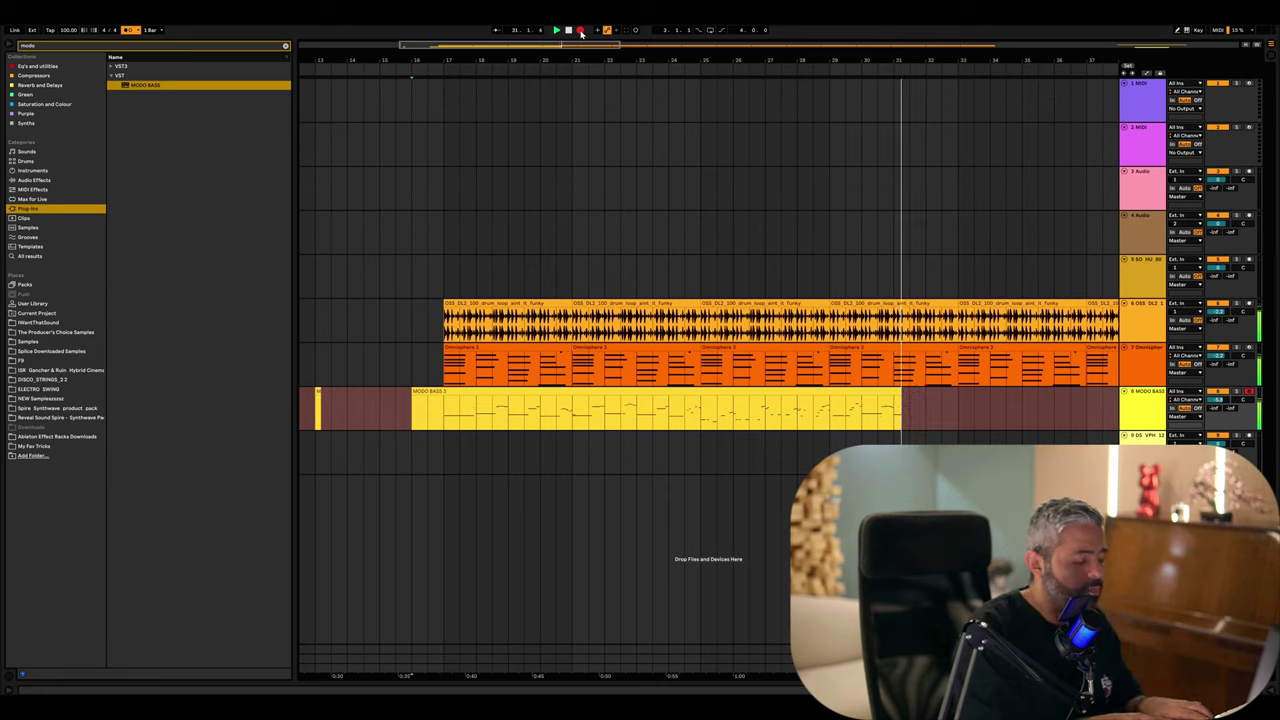
{"action": "left_click", "coordinate": [568, 30]}
{"action": "scroll", "coordinate": [453, 425], "scroll_direction": "down", "scroll_amount": 2}
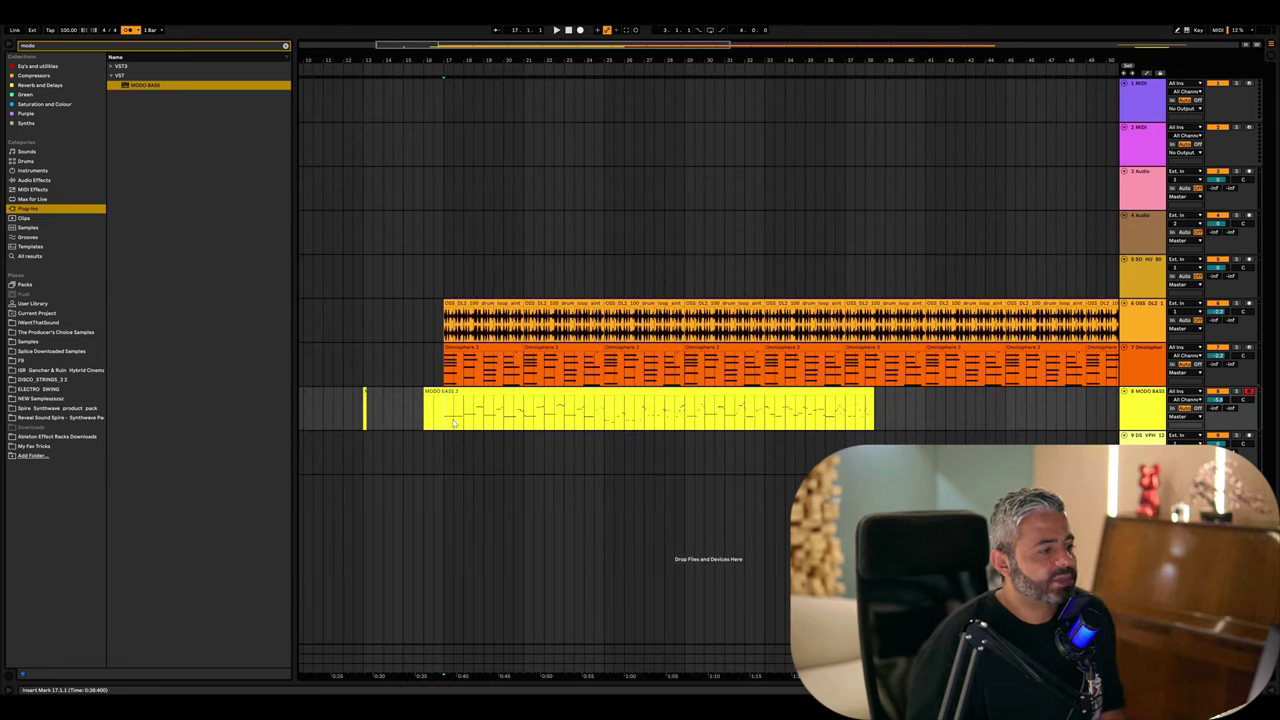
{"action": "scroll", "coordinate": [453, 420], "scroll_direction": "up", "scroll_amount": 2}
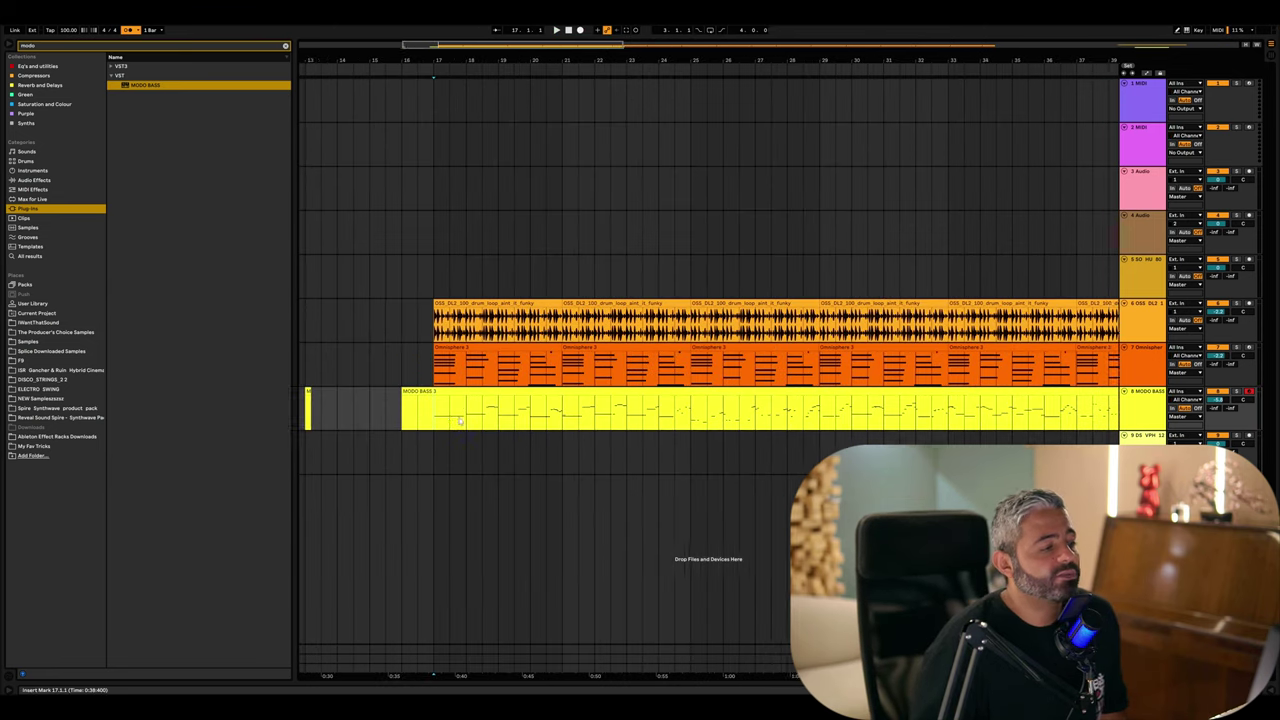
{"action": "left_click", "coordinate": [373, 418]}
{"action": "scroll", "coordinate": [375, 418], "scroll_direction": "down", "scroll_amount": 1}
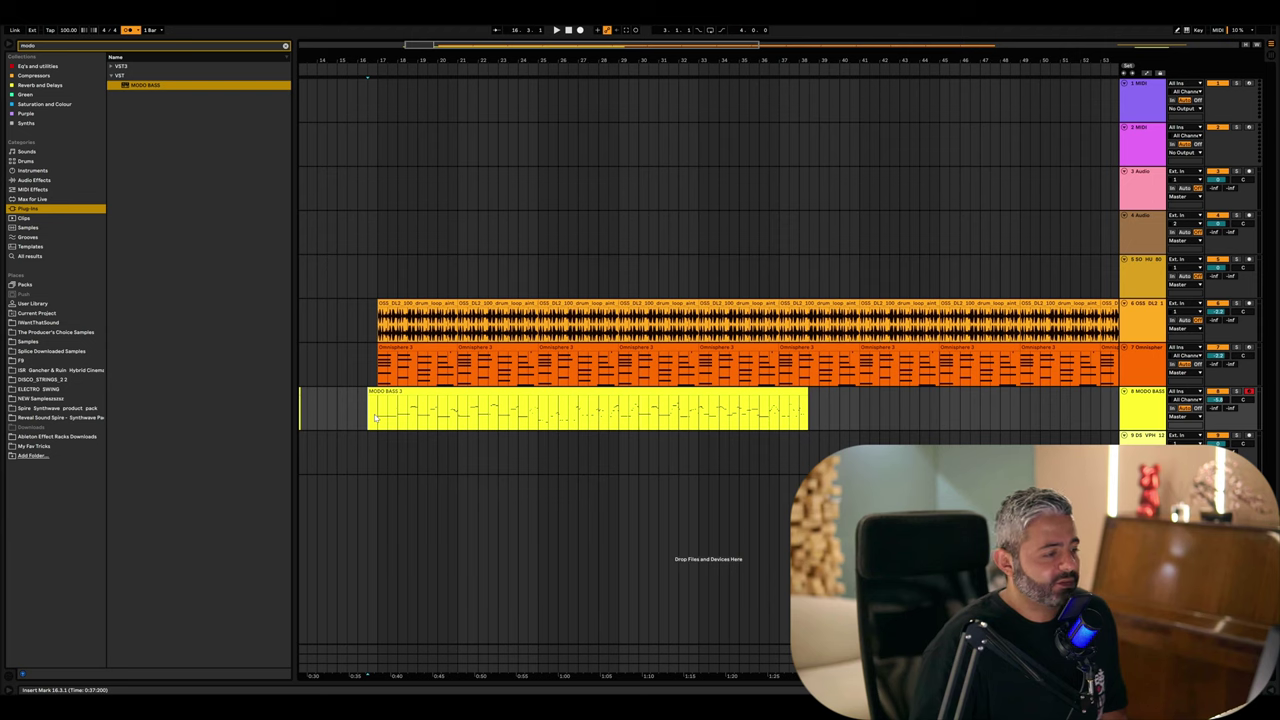
- Quantize all note starts in the new MODO BASS clip to 1/16 with an amount of 100%
{"action": "double_click", "coordinate": [396, 393]}
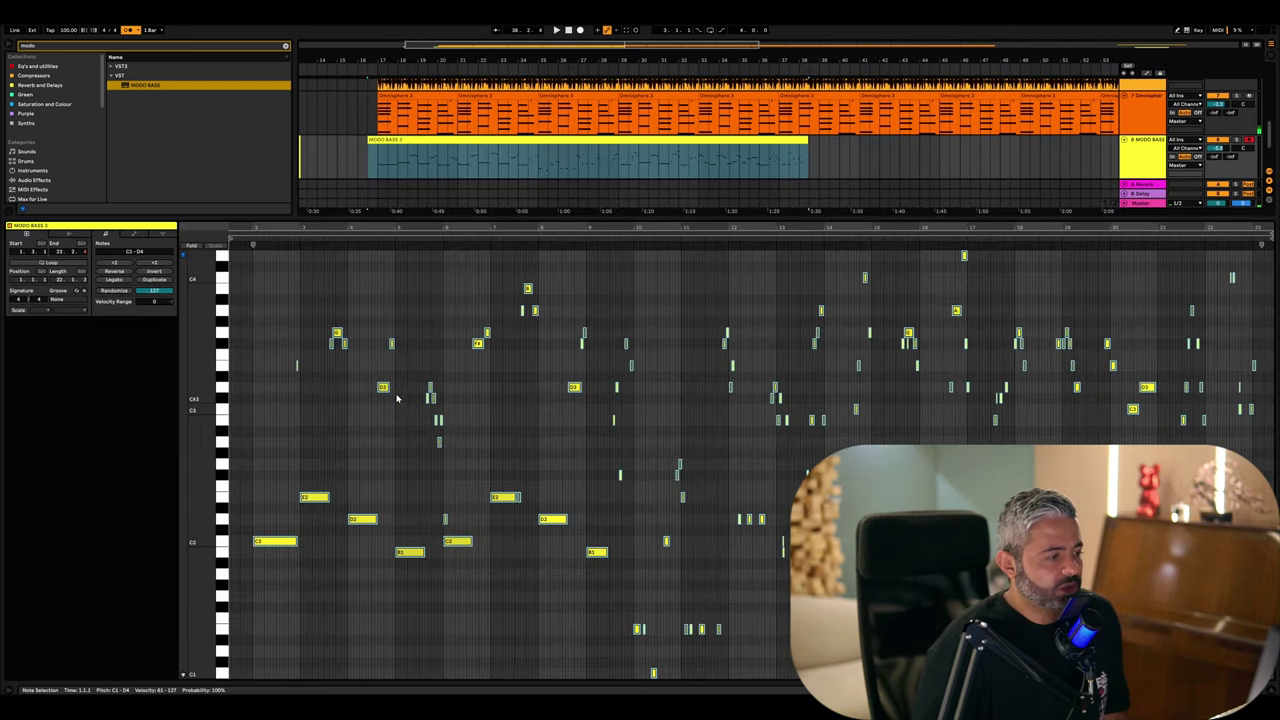
{"action": "key", "text": "super+shift+u"}
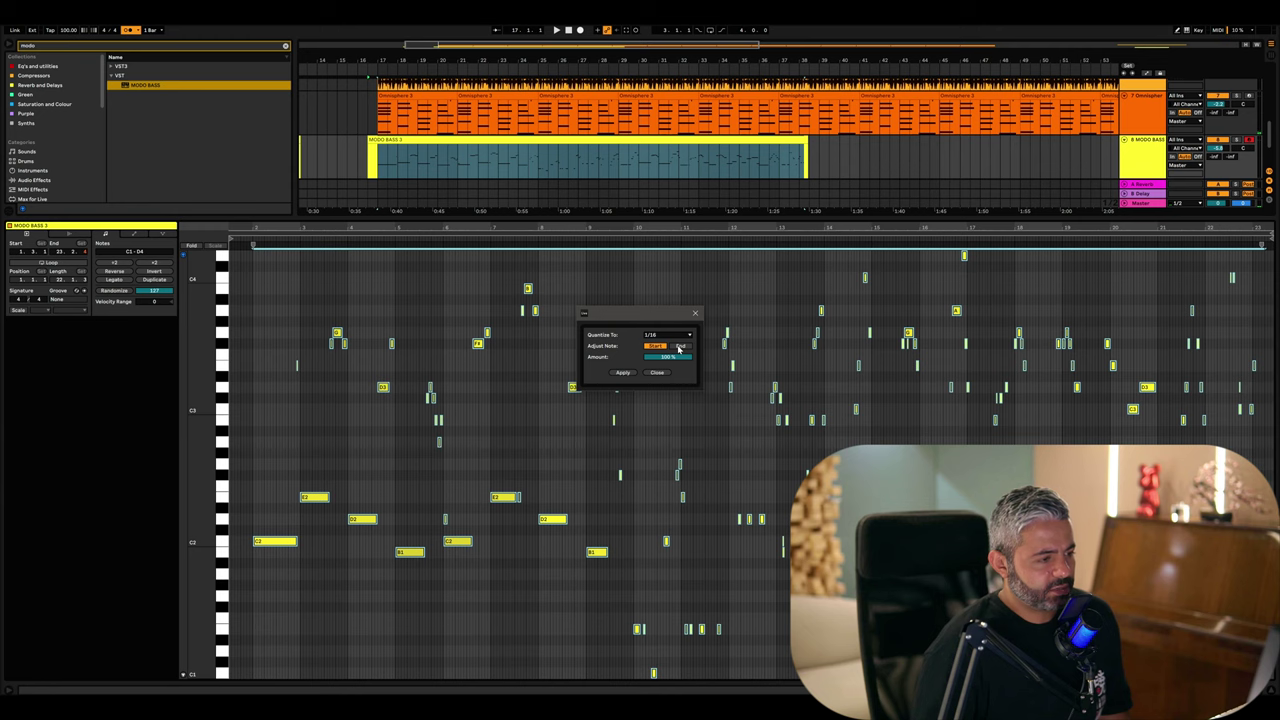
{"action": "left_click", "coordinate": [624, 372]}
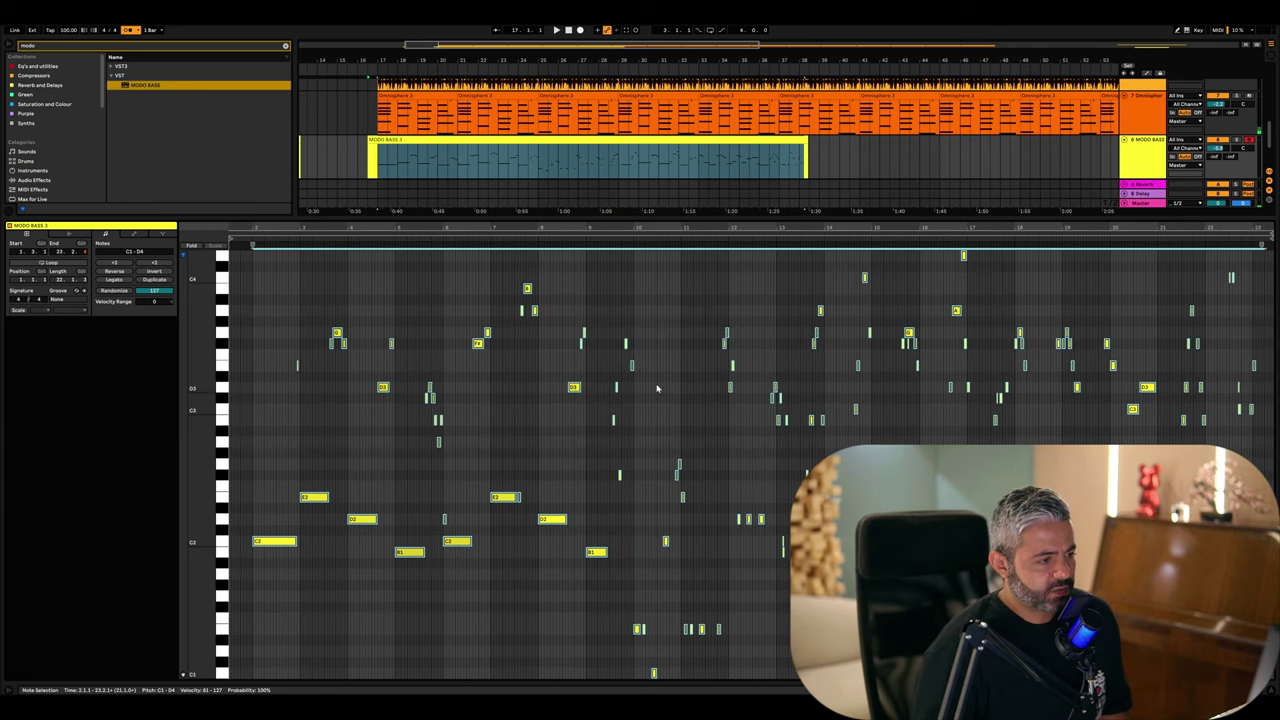
- Play back the opening bars of the quantized bass clip together with the drums and chords
{"action": "left_click", "coordinate": [280, 323]}
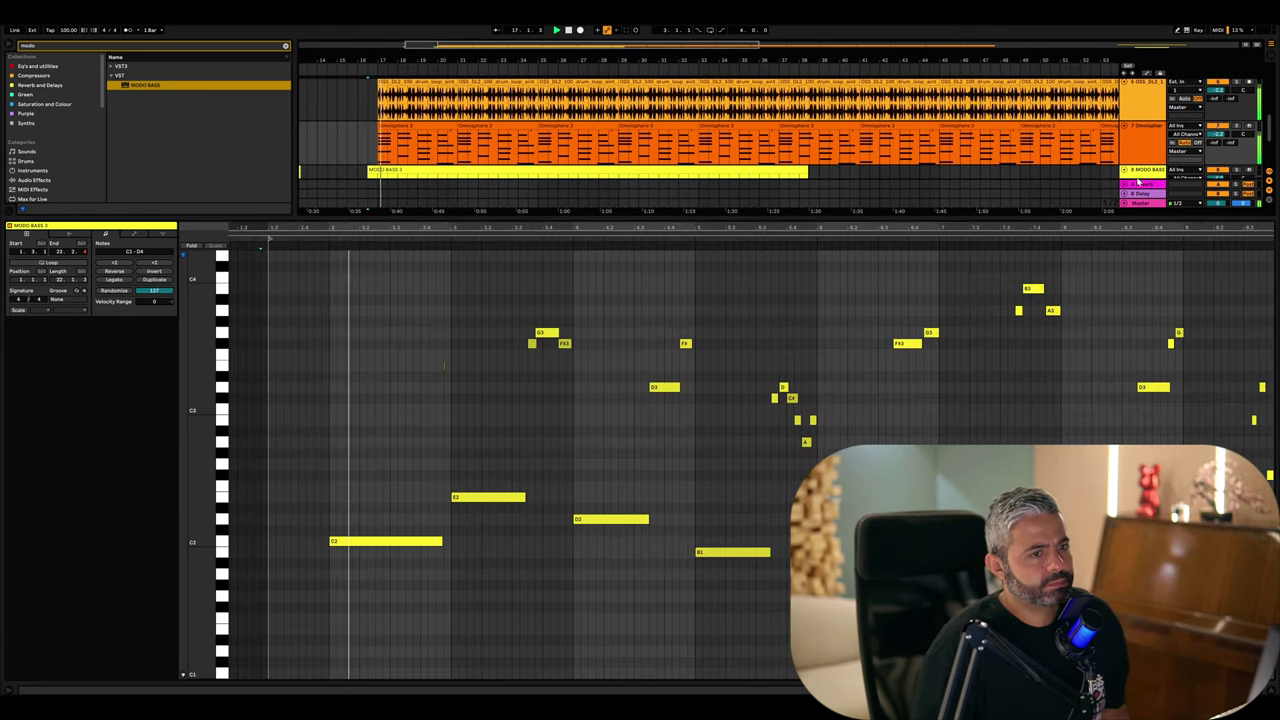
{"action": "scroll", "coordinate": [1213, 147], "scroll_direction": "down", "scroll_amount": 1}
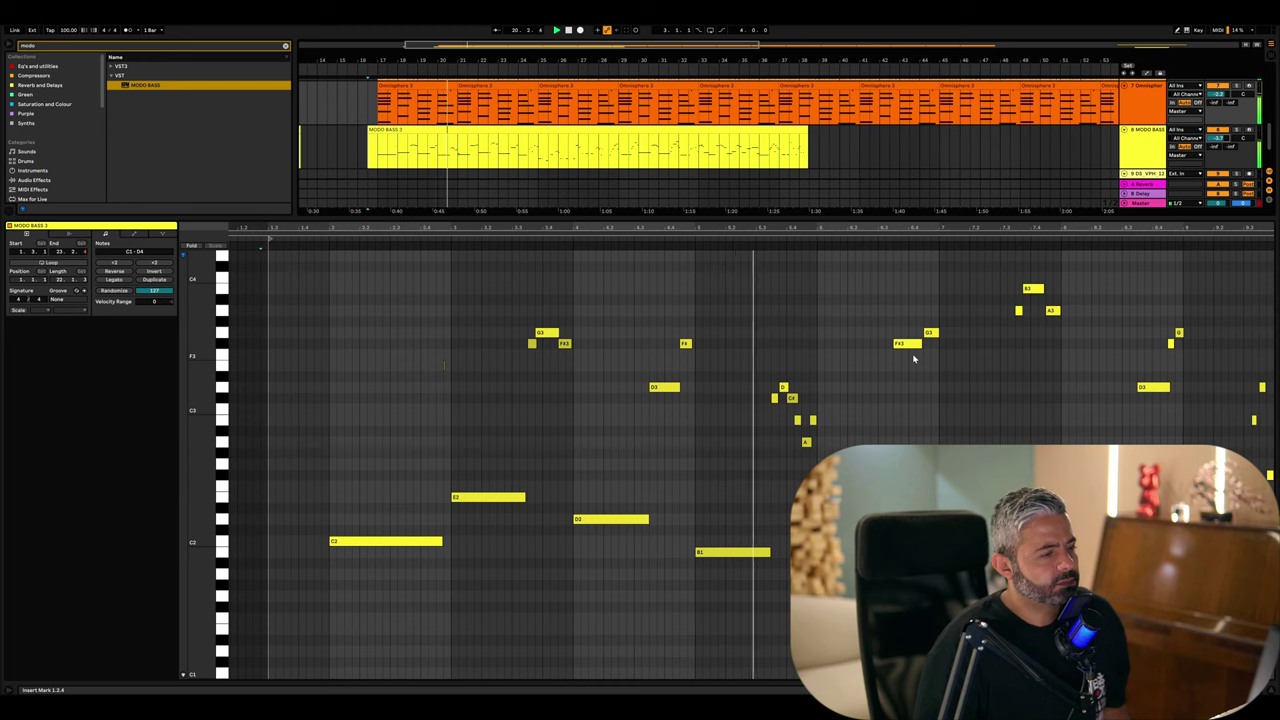
{"action": "left_click", "coordinate": [396, 349]}
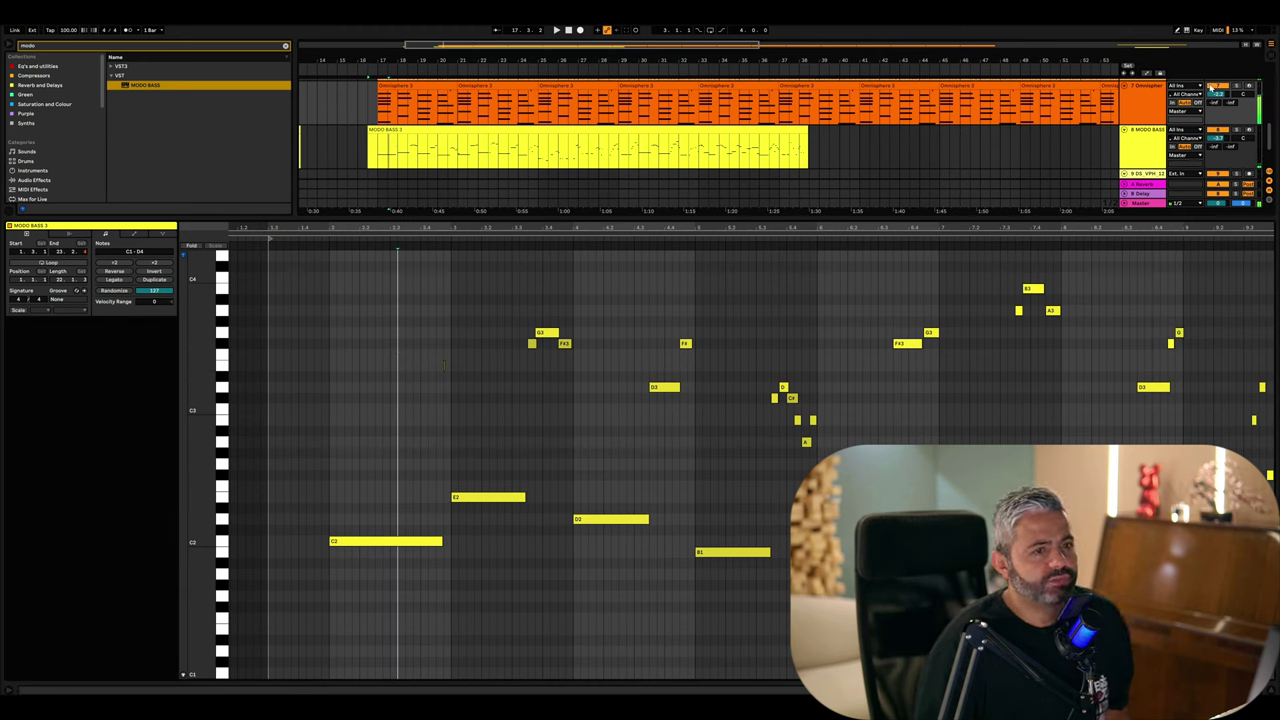
{"action": "left_click", "coordinate": [404, 516]}
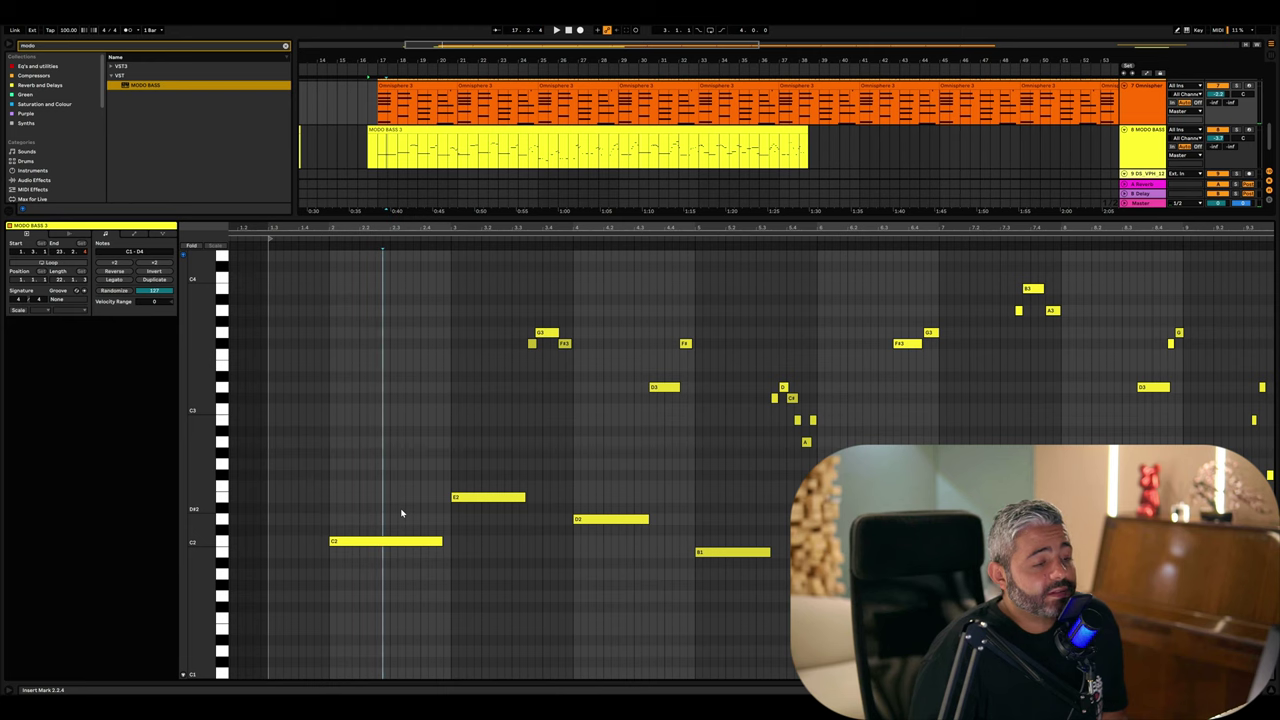
- Lengthen the first C2 note until it slightly overlaps the E2 note, and play that passage with the bass soloed
{"action": "left_click_drag", "start_coordinate": [442, 543], "coordinate": [443, 543]}
{"action": "right_click", "coordinate": [443, 543]}
{"action": "left_click", "coordinate": [433, 545]}
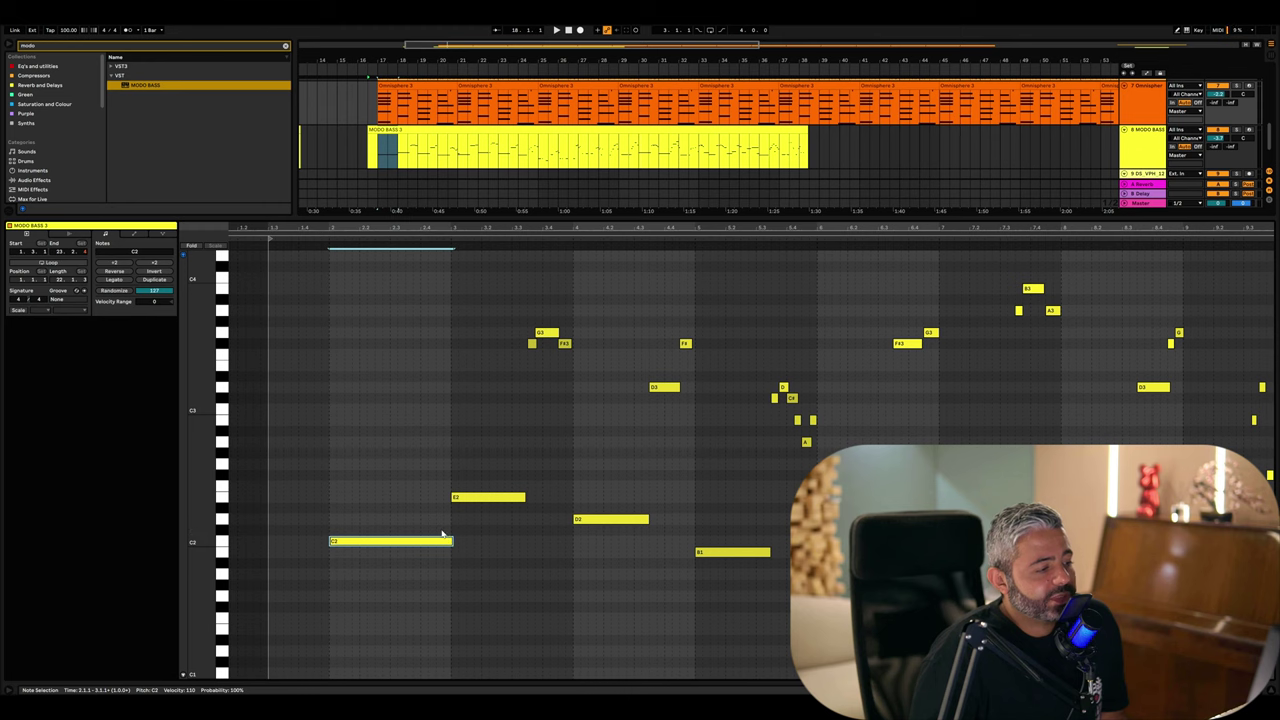
{"action": "right_click", "coordinate": [440, 520]}
{"action": "left_click", "coordinate": [440, 520]}
{"action": "key", "text": "plus"}
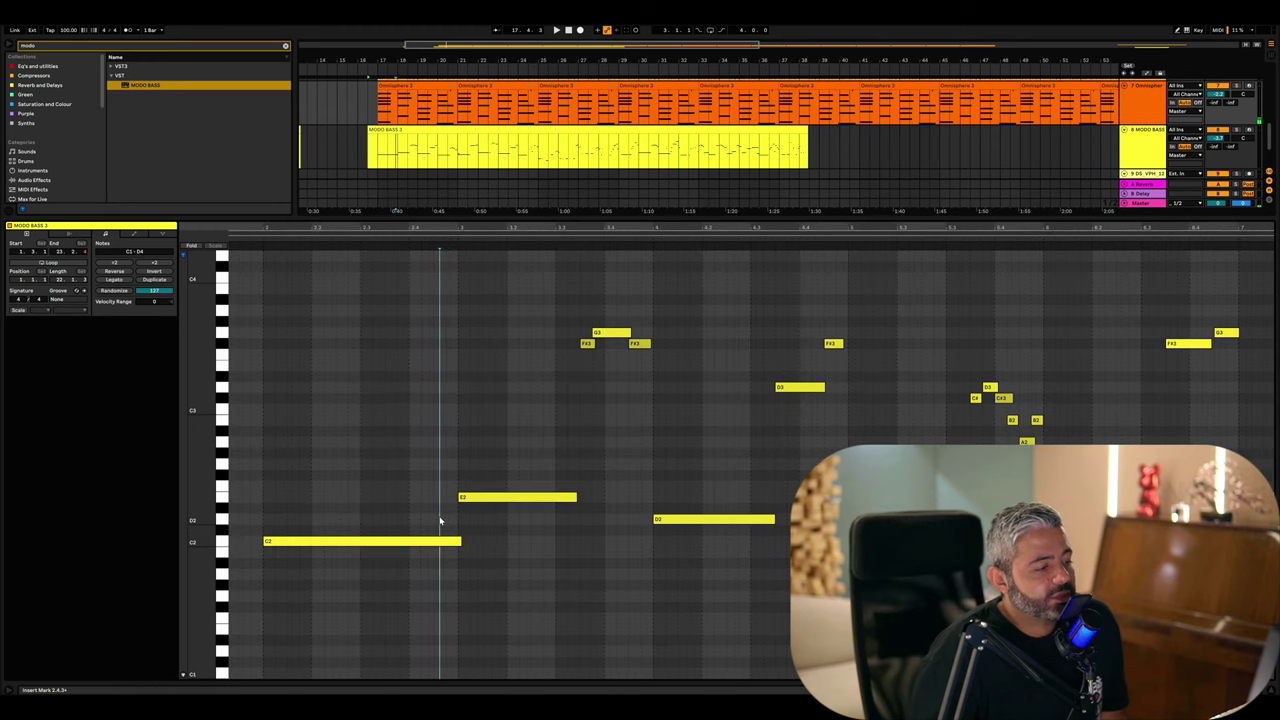
{"action": "left_click_drag", "start_coordinate": [462, 542], "coordinate": [465, 543]}
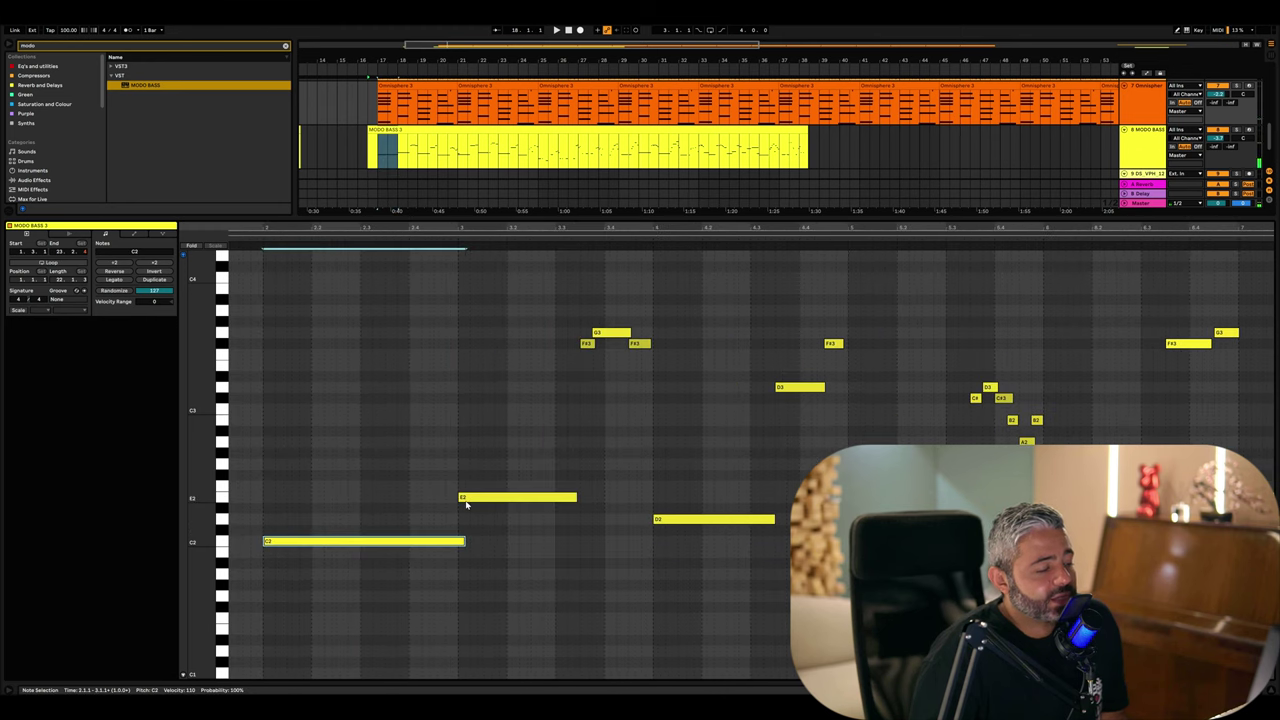
{"action": "left_click", "coordinate": [262, 238]}
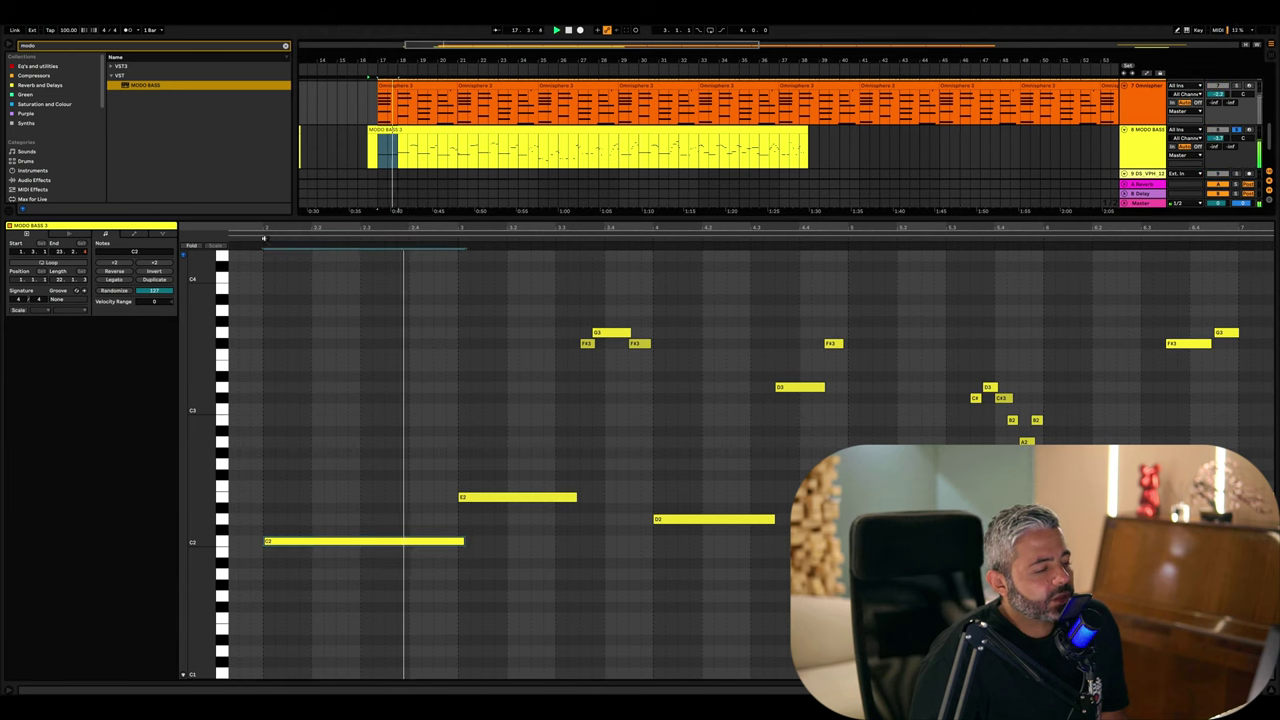
{"action": "left_click", "coordinate": [493, 528]}
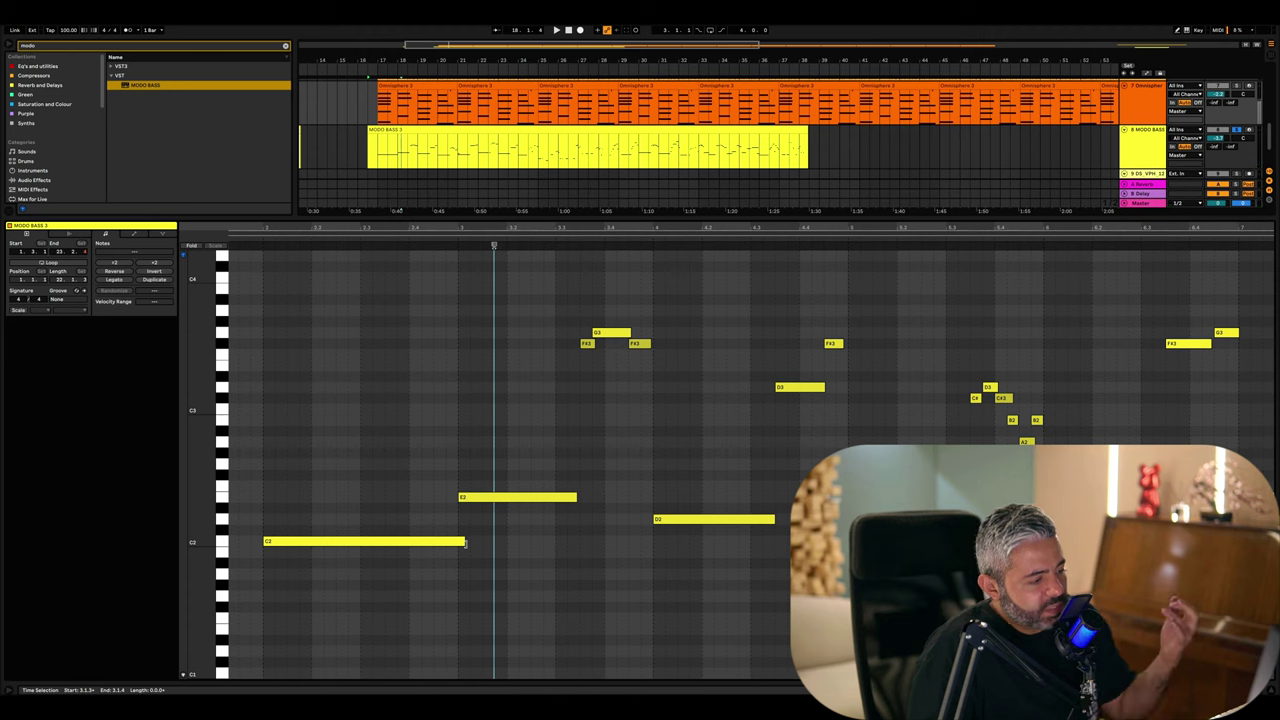
- Shorten the first C2 note so it ends just before the E2 note at 3.1.1, and play the transition
{"action": "left_click", "coordinate": [465, 542]}
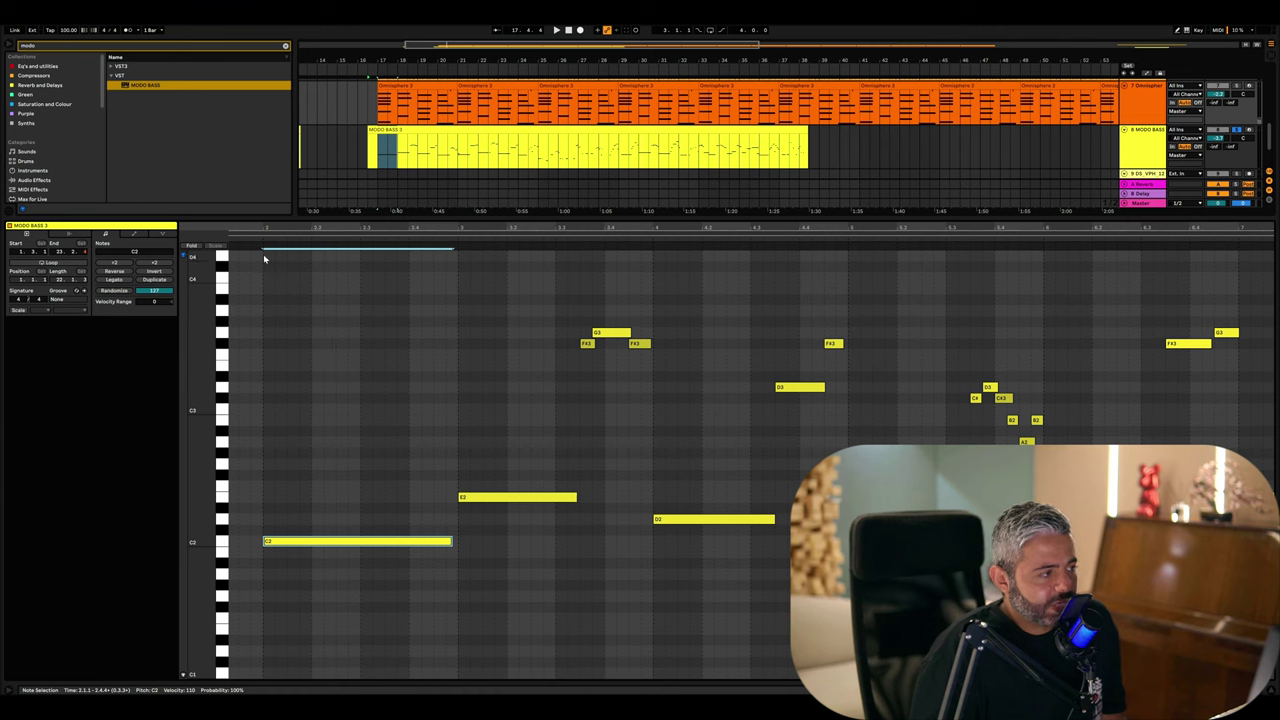
{"action": "left_click", "coordinate": [263, 237]}
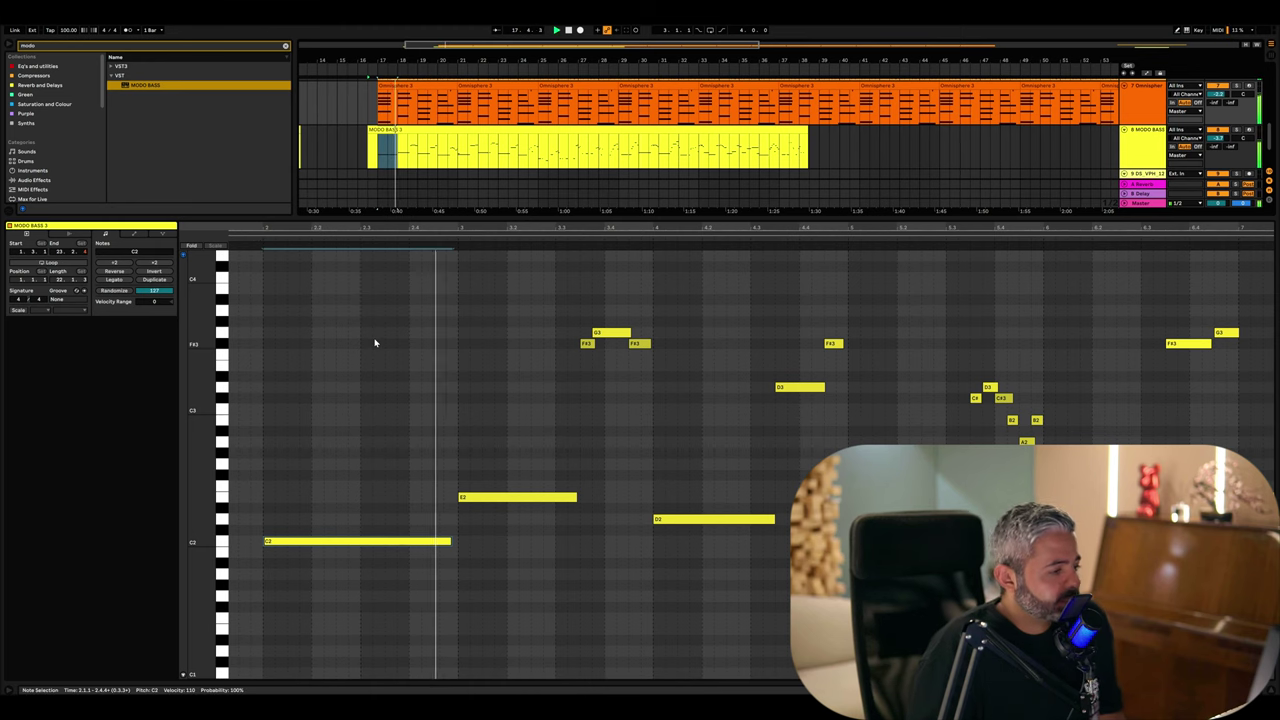
{"action": "left_click", "coordinate": [400, 394]}
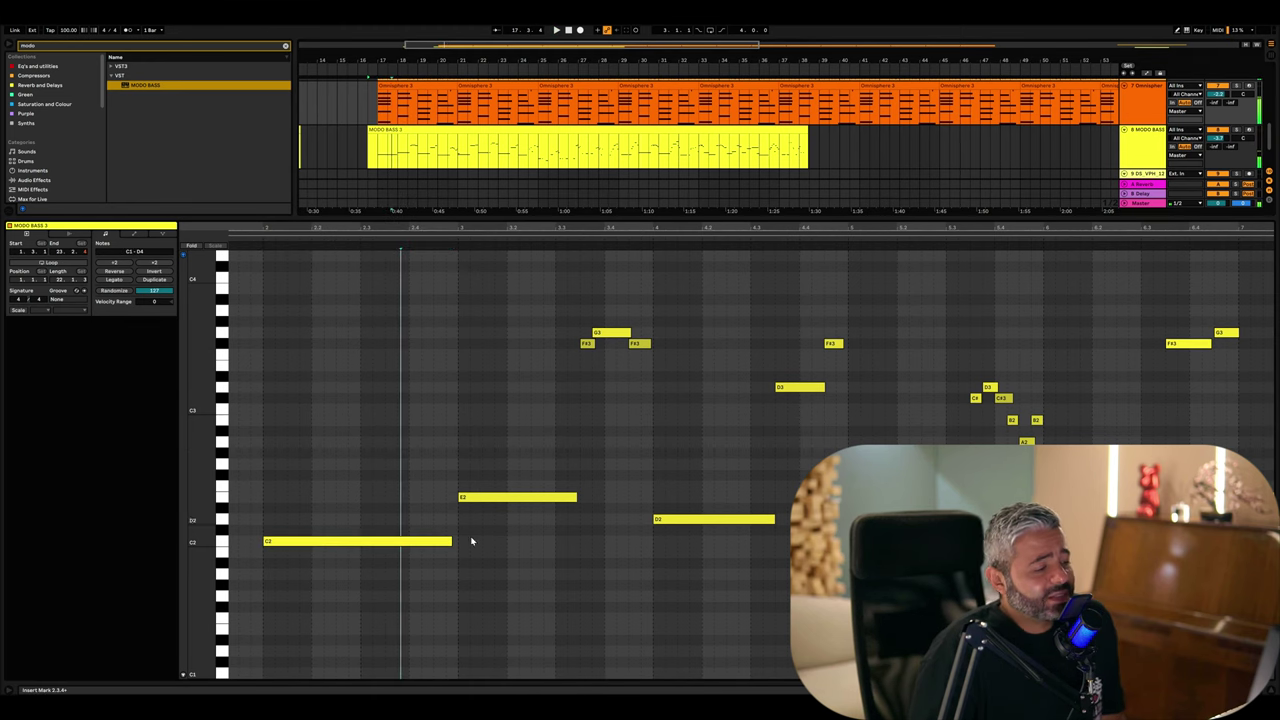
- Toggle record arm on the MODO BASS track and trim the end of the first C2 note slightly more
{"action": "left_click", "coordinate": [1249, 131]}
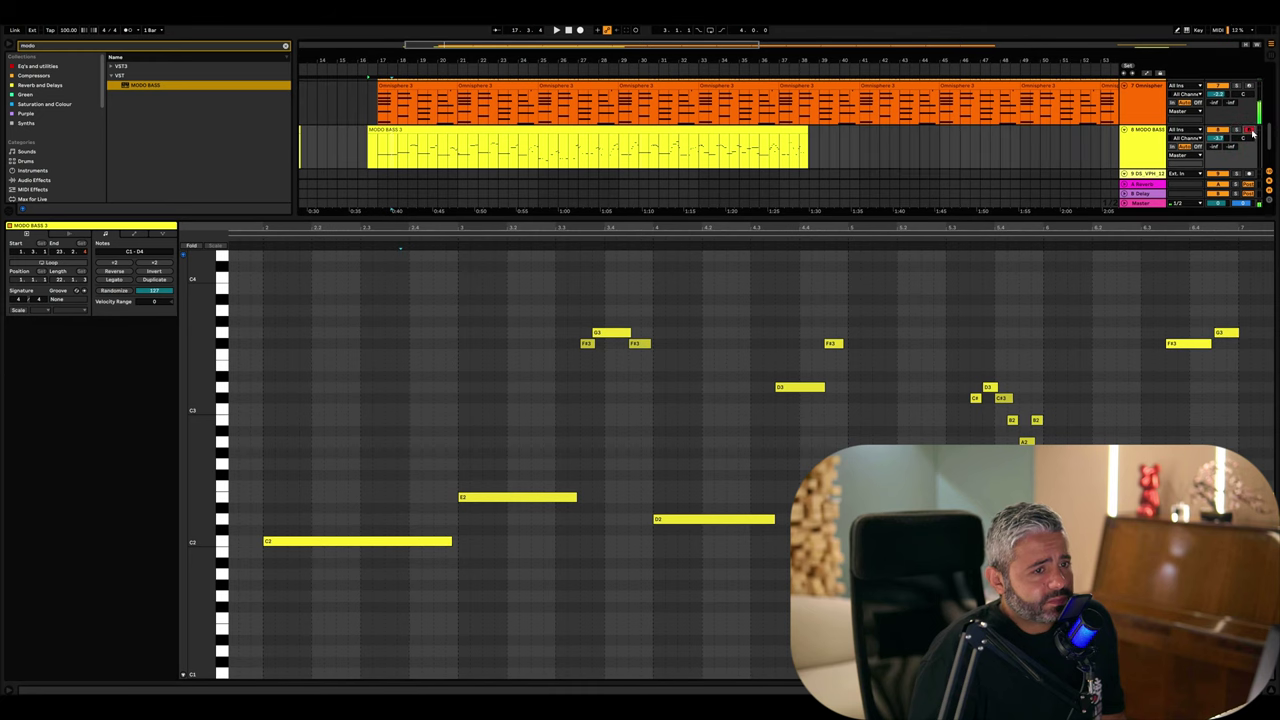
{"action": "left_click", "coordinate": [380, 151]}
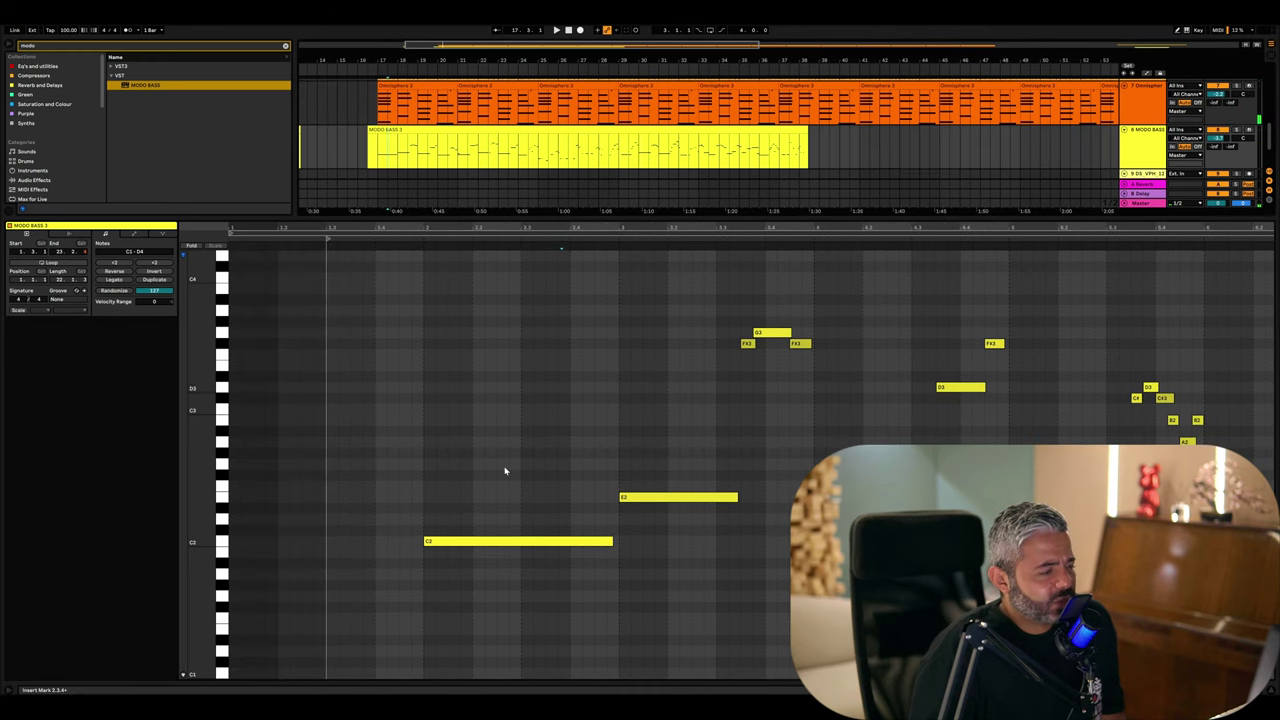
{"action": "scroll", "coordinate": [587, 503], "scroll_direction": "up", "scroll_amount": 2}
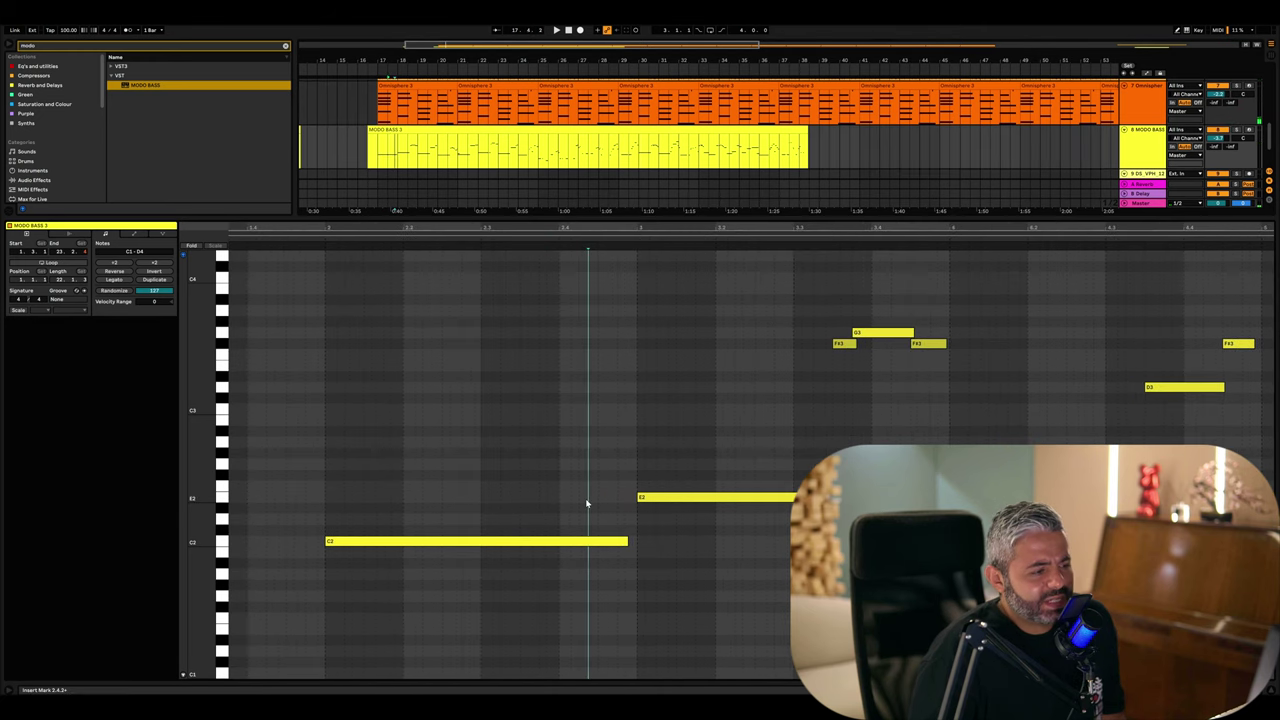
{"action": "left_click", "coordinate": [628, 541]}
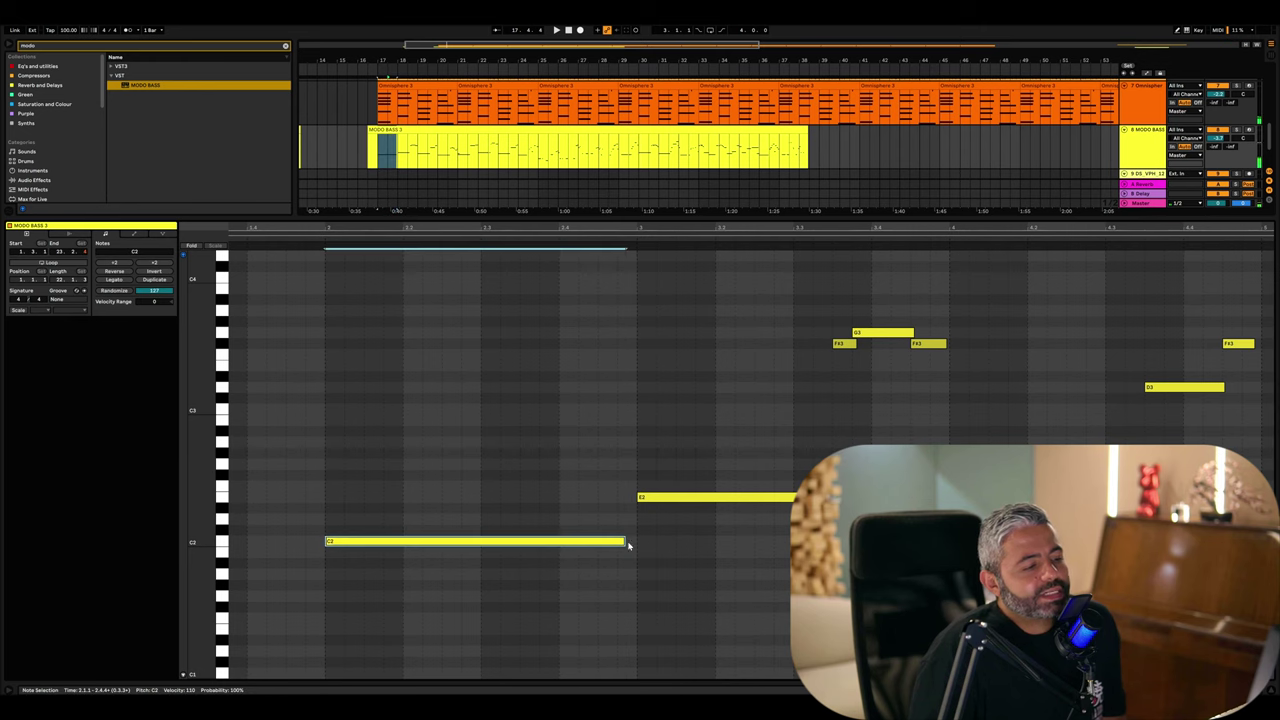
{"action": "scroll", "coordinate": [348, 371], "scroll_direction": "right", "scroll_amount": 3}
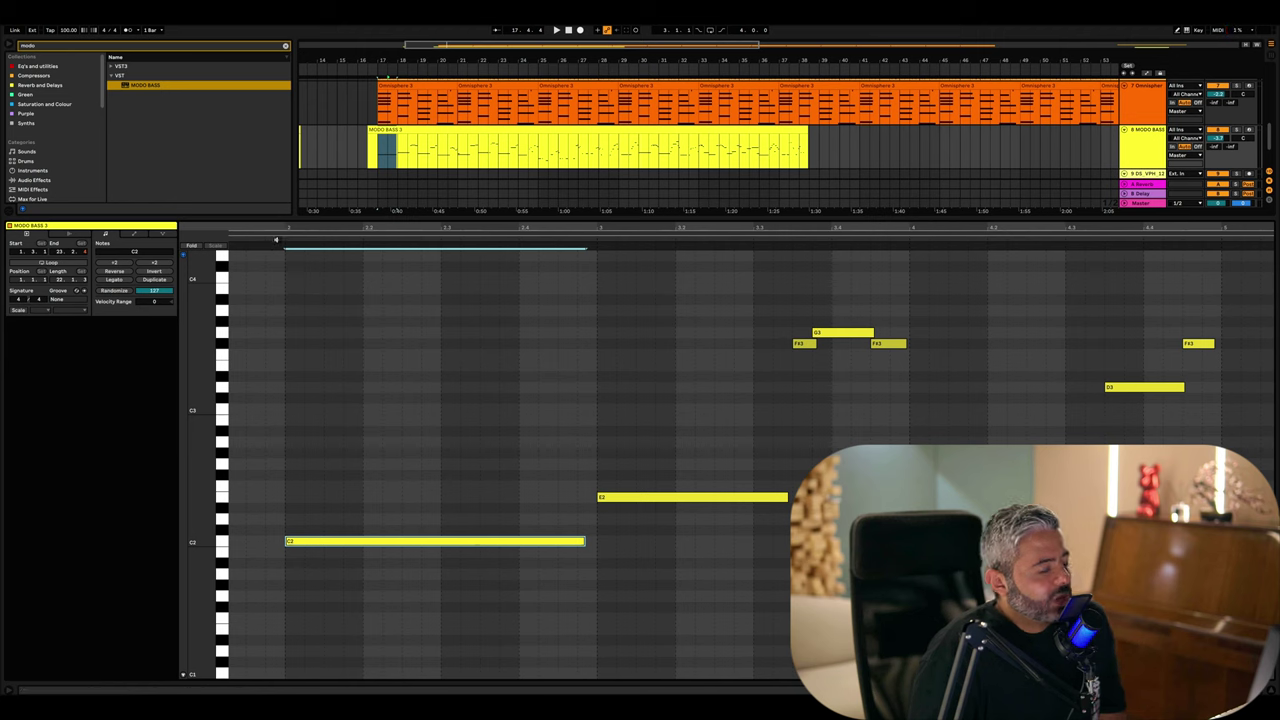
- Play the bass clip through the descending fill at the end of clip bar 5 and stop there
{"action": "key", "text": "space"}
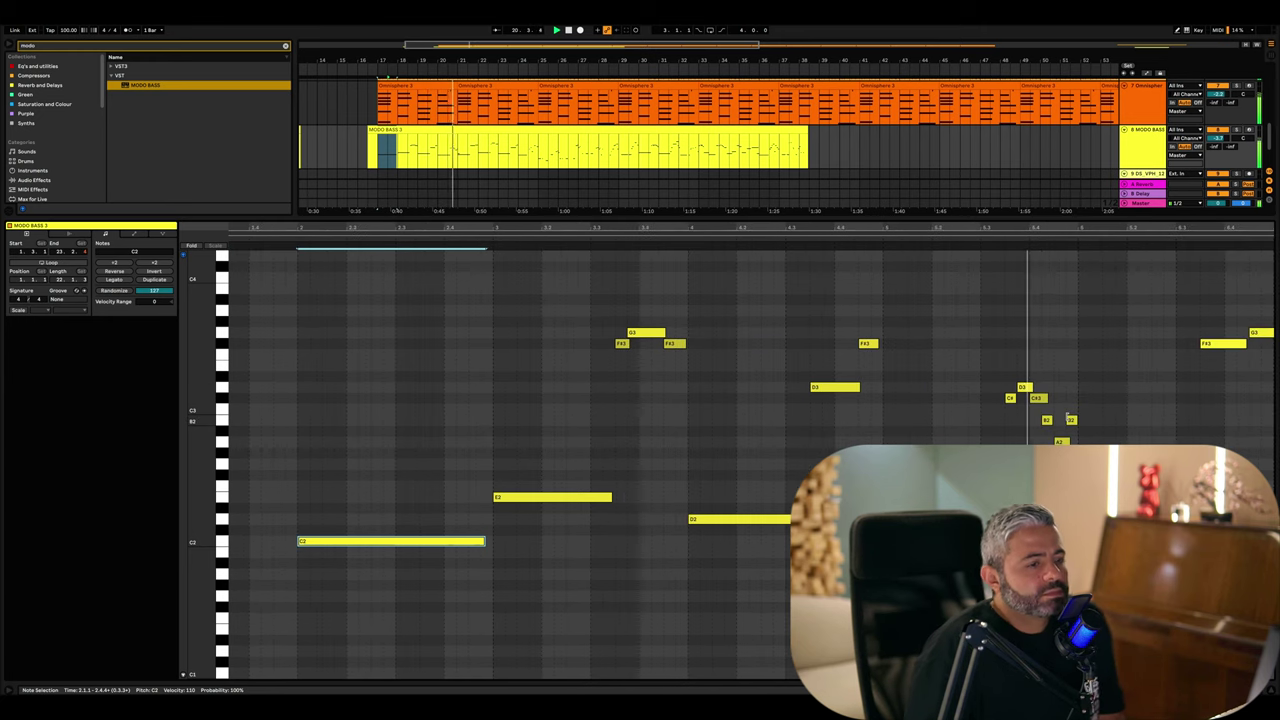
{"action": "left_click", "coordinate": [1107, 430]}
{"action": "key", "text": "space"}
{"action": "key", "text": "Left"}
{"action": "key", "text": "Left"}
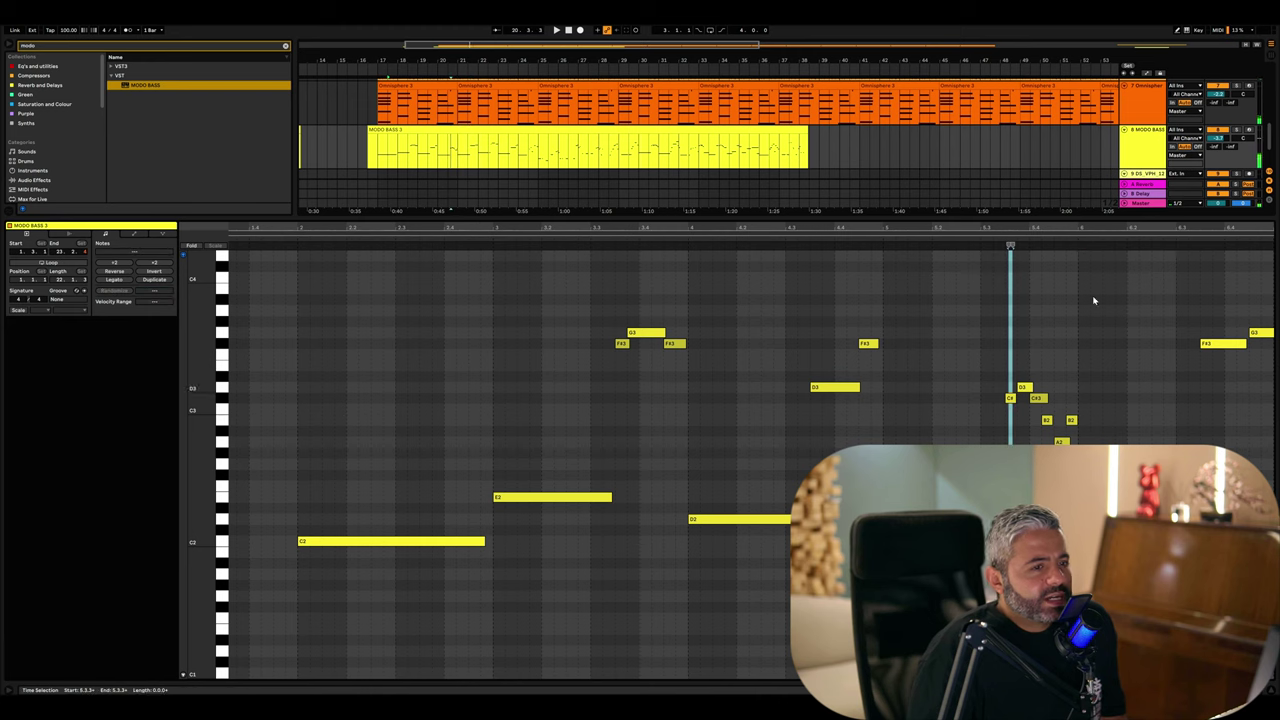
- Listen to the opening bass phrases with the MODO BASS track soloed, and replay them from 17.1.1 with all tracks
{"action": "key", "text": "z"}
{"action": "key", "text": "shift+z"}
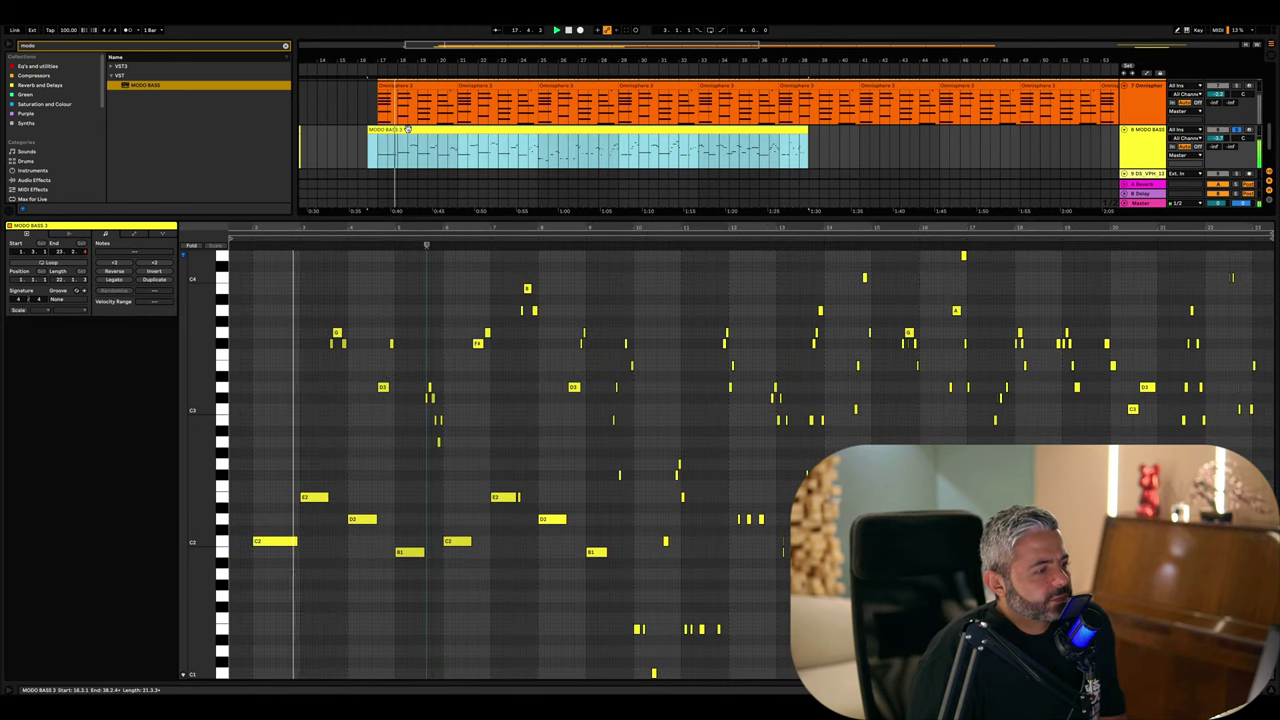
{"action": "left_click", "coordinate": [311, 350]}
{"action": "scroll", "coordinate": [330, 380], "scroll_direction": "up", "scroll_amount": 8}
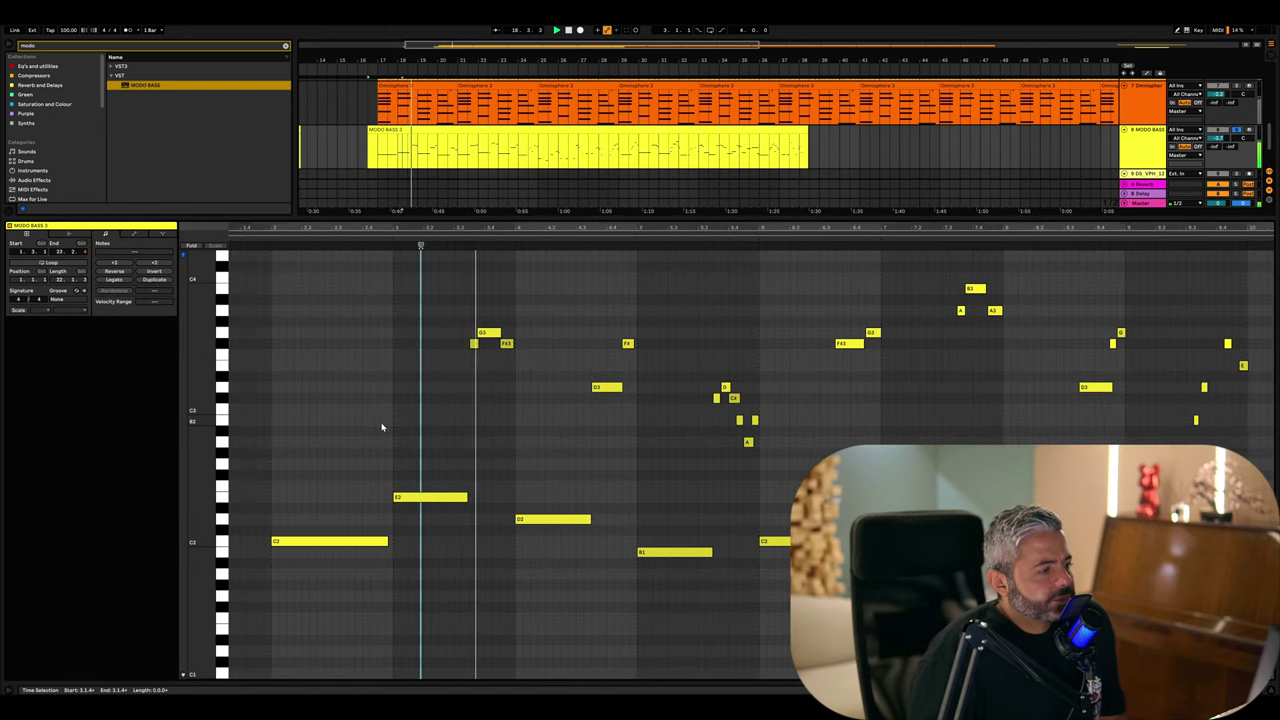
{"action": "key", "text": "plus"}
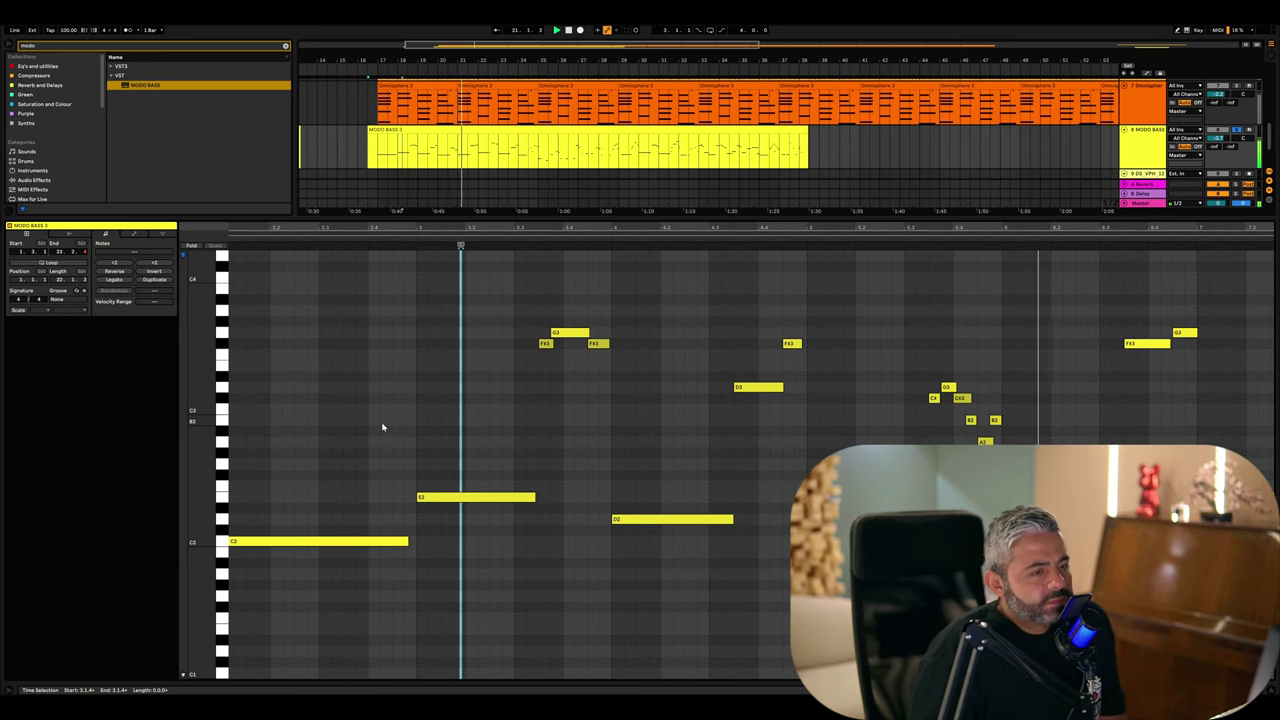
{"action": "left_click", "coordinate": [380, 163]}
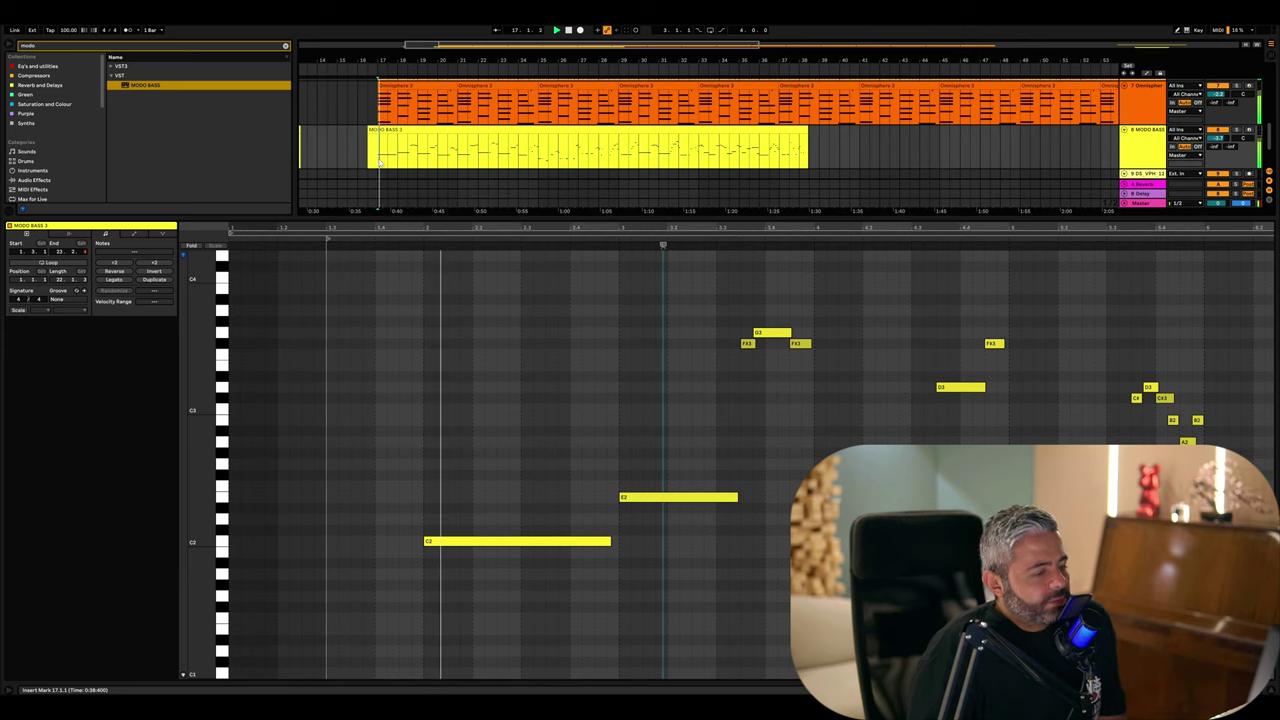
{"action": "left_click", "coordinate": [662, 355]}
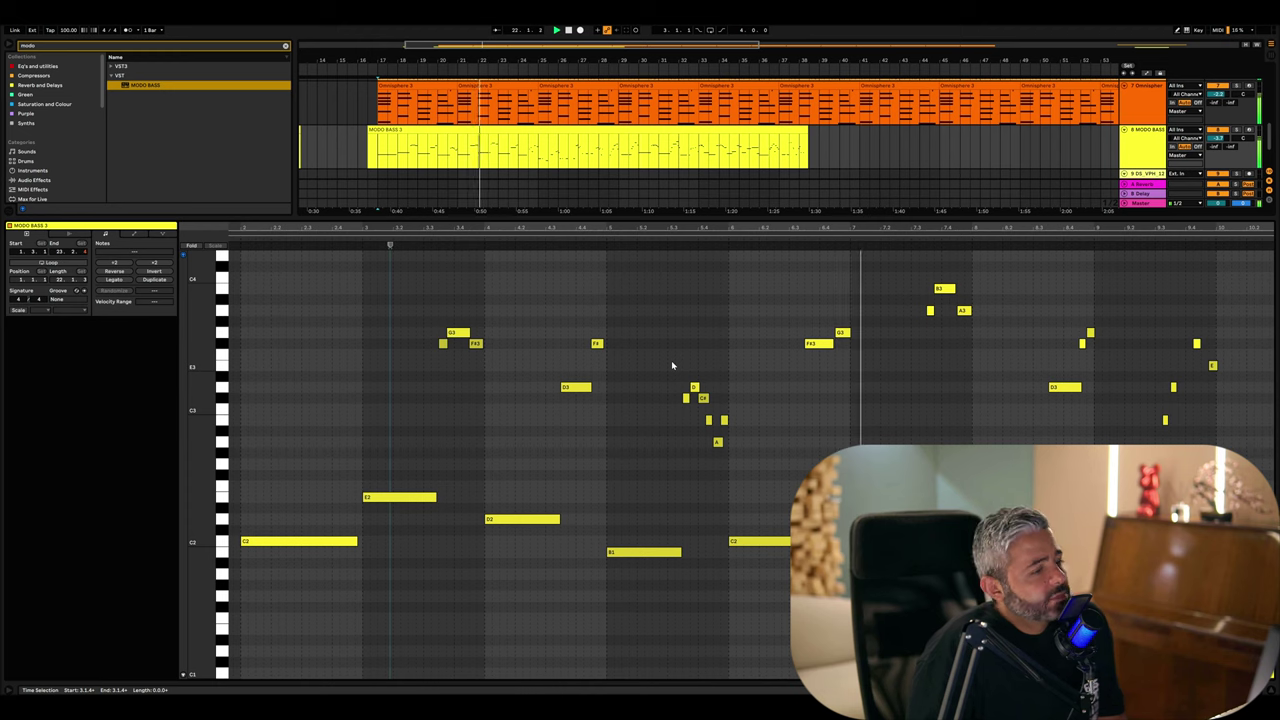
- Stop playback and trim the start of the MODO BASS clip to 17.1.1
{"action": "right_click", "coordinate": [728, 318]}
{"action": "left_click", "coordinate": [827, 444]}
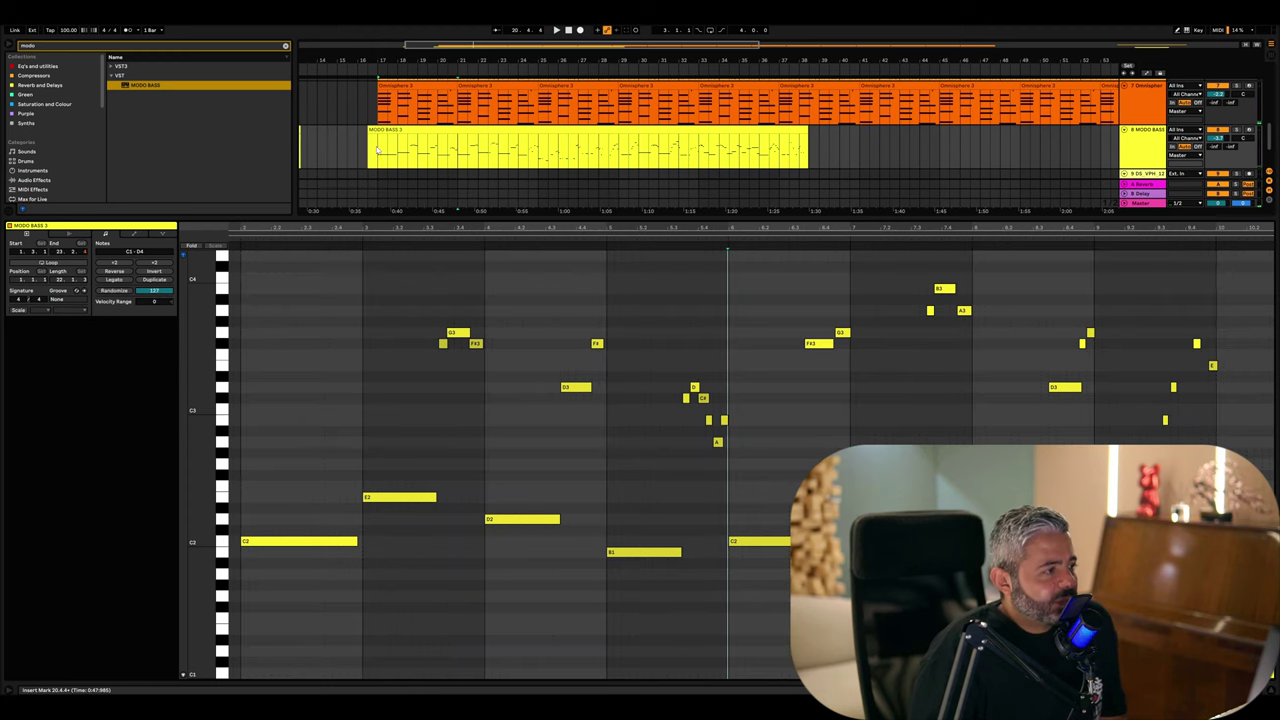
{"action": "left_click", "coordinate": [380, 163]}
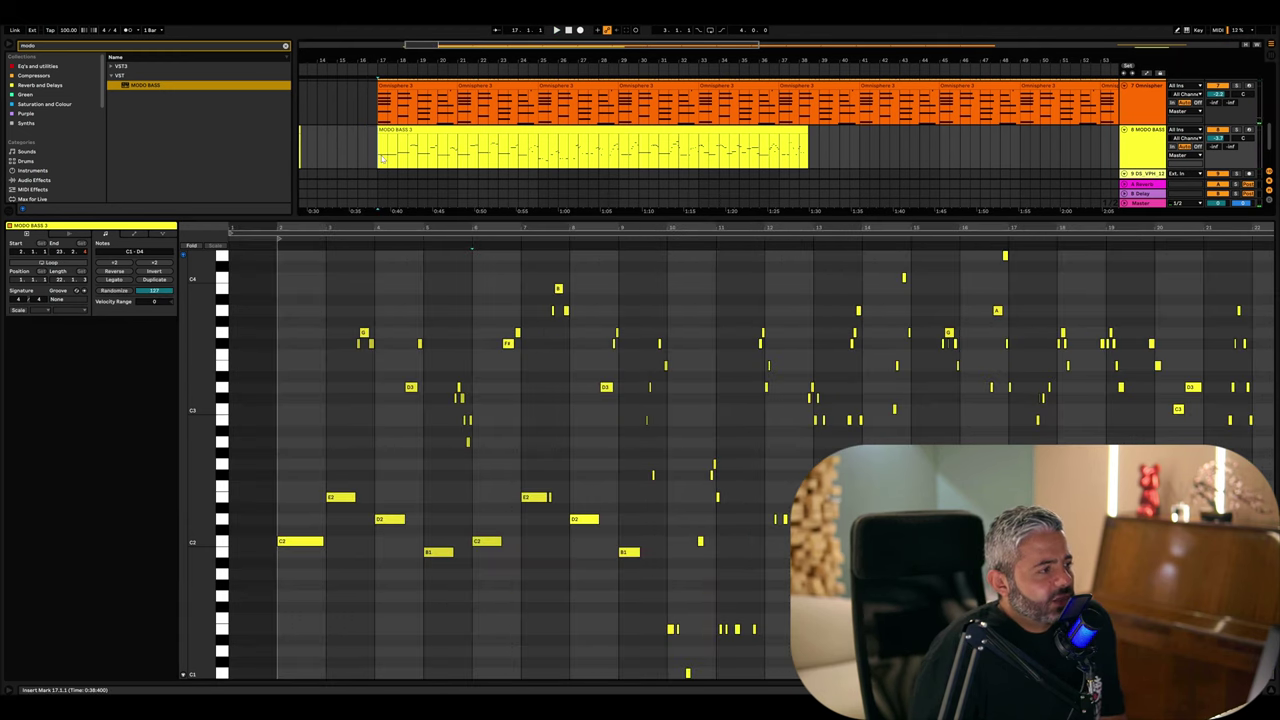
- Select 17.1.1 to 21.1.1 in the MODO BASS clip and play the four-bar section
{"action": "scroll", "coordinate": [395, 160], "scroll_direction": "up", "scroll_amount": 2}
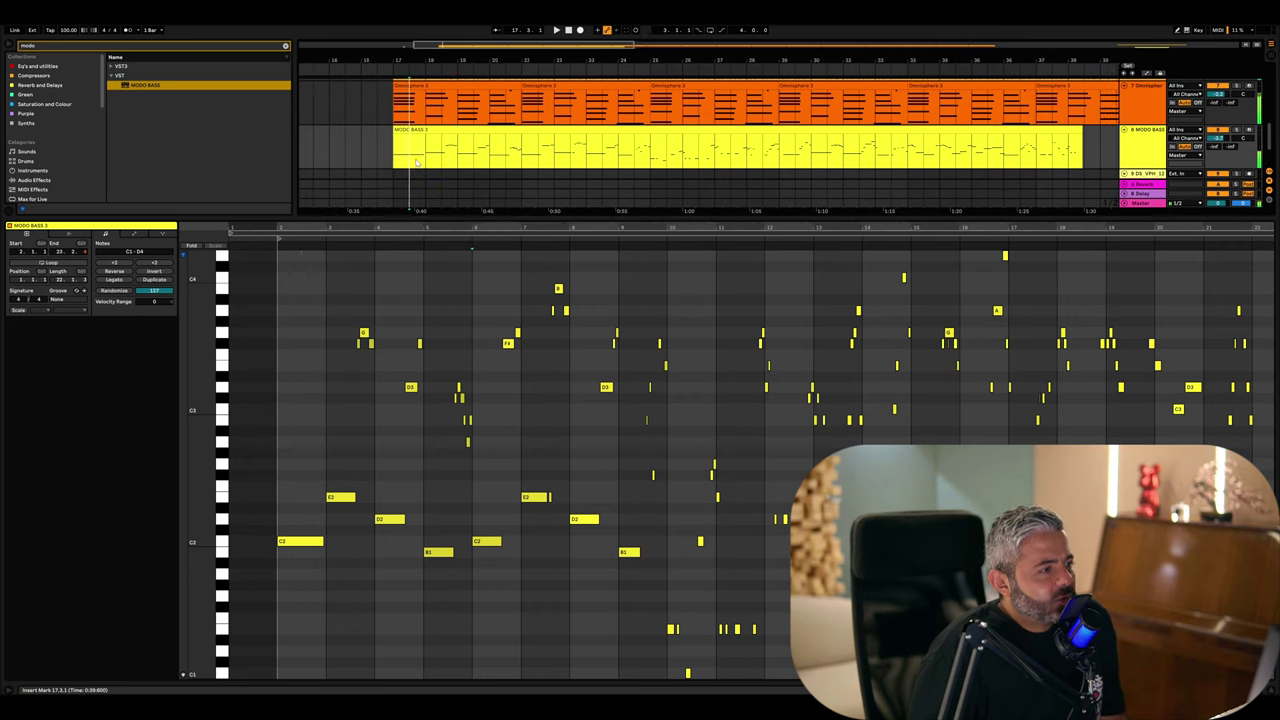
{"action": "scroll", "coordinate": [416, 162], "scroll_direction": "up", "scroll_amount": 2}
{"action": "left_click_drag", "start_coordinate": [395, 157], "coordinate": [595, 153]}
{"action": "key", "text": "space"}
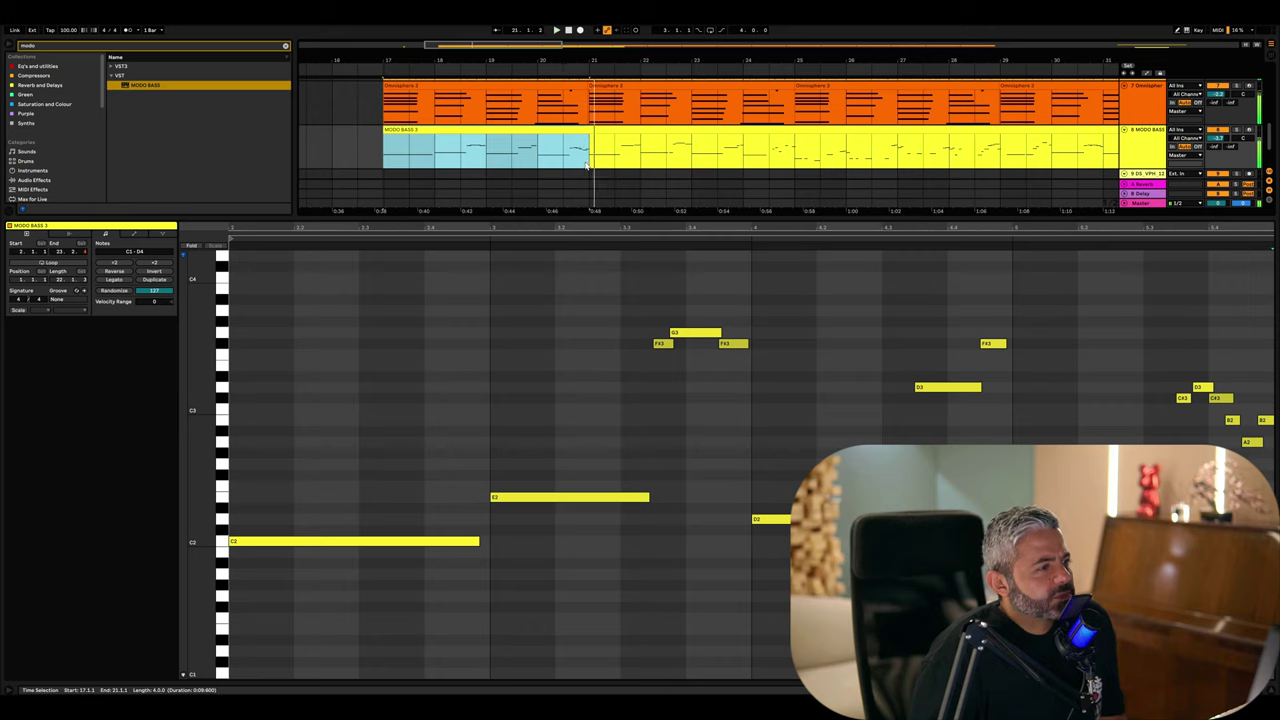
- Stop playback, split off the MODO BASS section from 17.1.1 to 21.1.1 and colour it blue
{"action": "key", "text": "space"}
{"action": "right_click", "coordinate": [415, 131]}
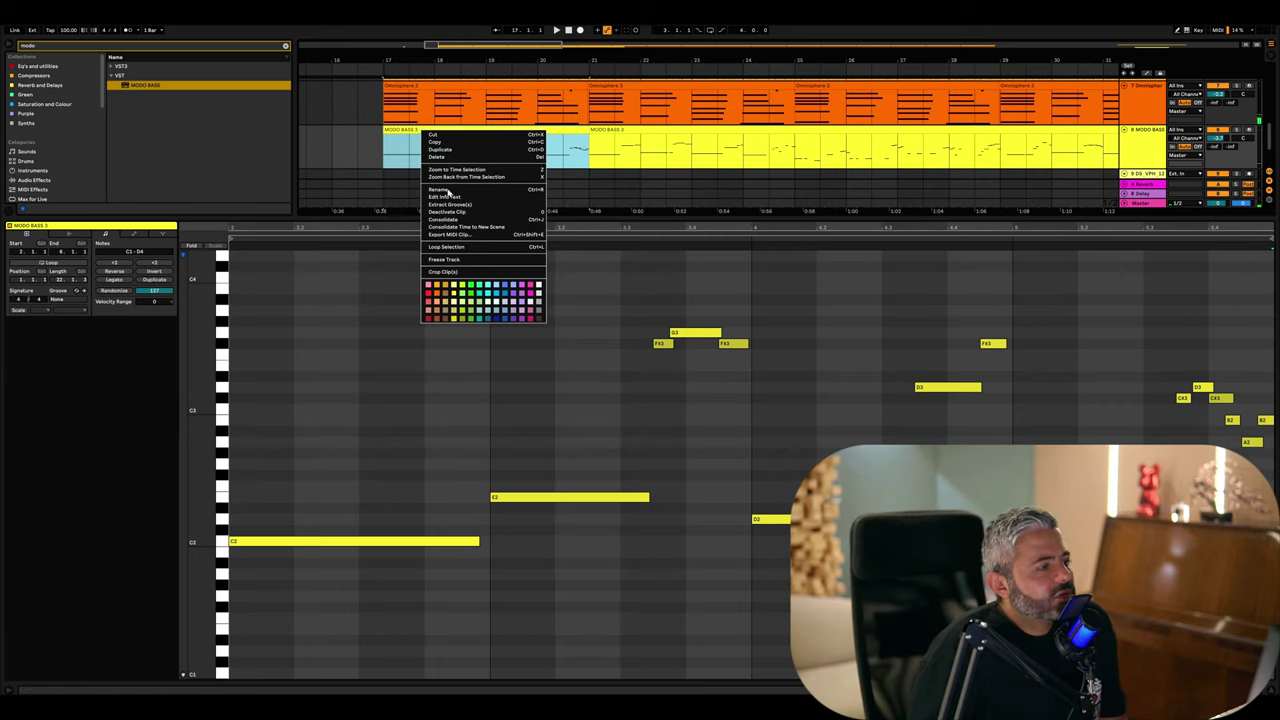
{"action": "left_click", "coordinate": [505, 302]}
- Play the remaining MODO BASS clip from 21.1.1 to about bar 30, following its notes in the piano roll
{"action": "left_click", "coordinate": [600, 132]}
{"action": "left_click", "coordinate": [591, 165]}
{"action": "left_click", "coordinate": [591, 165]}
{"action": "key", "text": "space"}
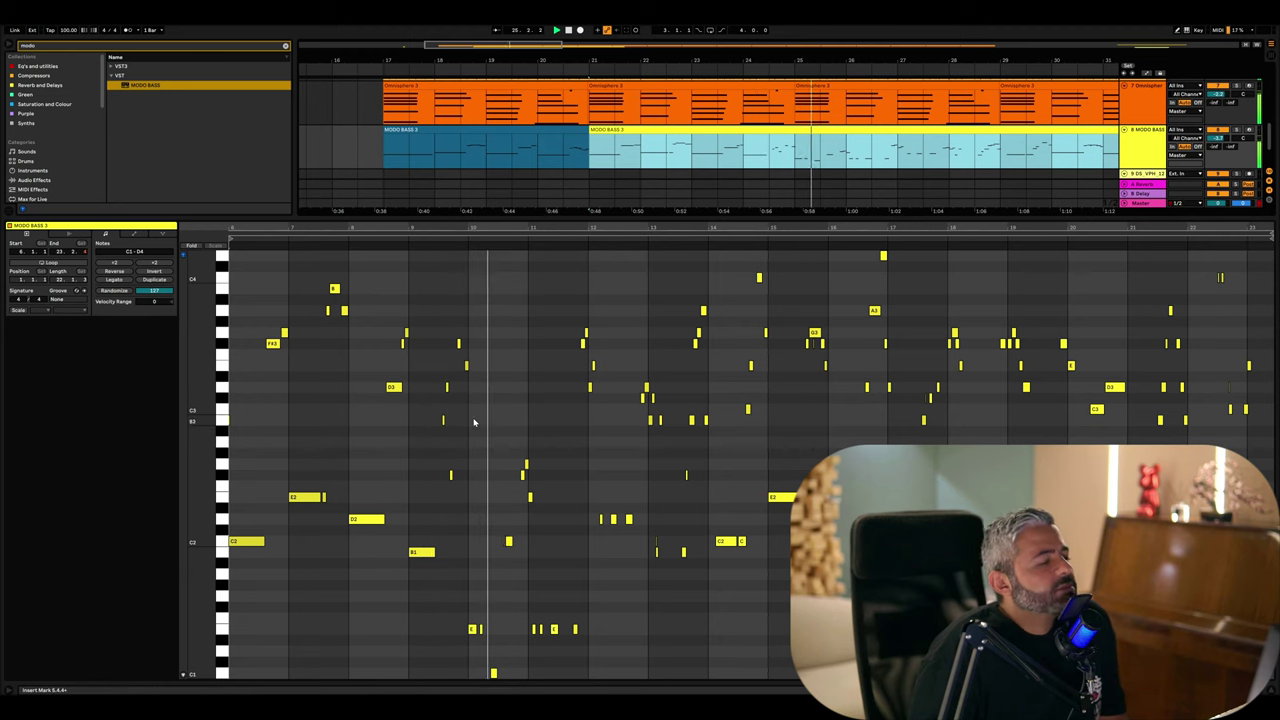
{"action": "left_click", "coordinate": [480, 560]}
{"action": "scroll", "coordinate": [480, 560], "scroll_direction": "down", "scroll_amount": 2}
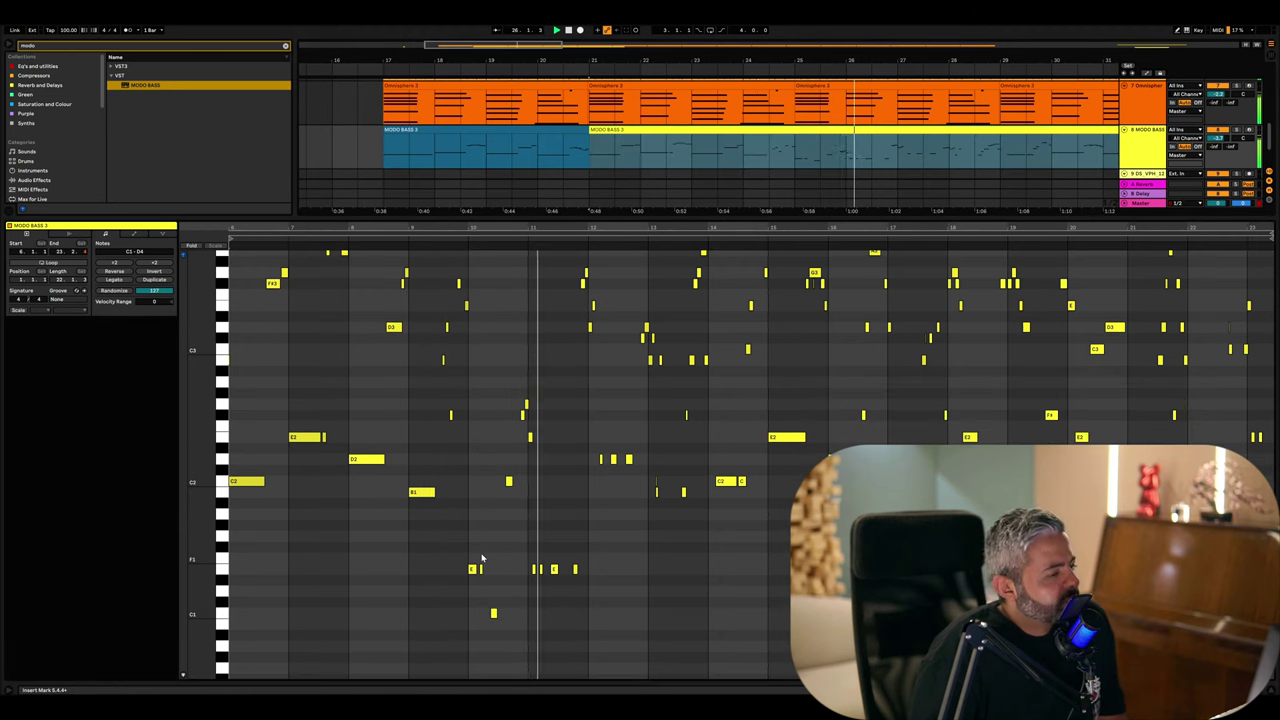
{"action": "scroll", "coordinate": [480, 560], "scroll_direction": "up", "scroll_amount": 1}
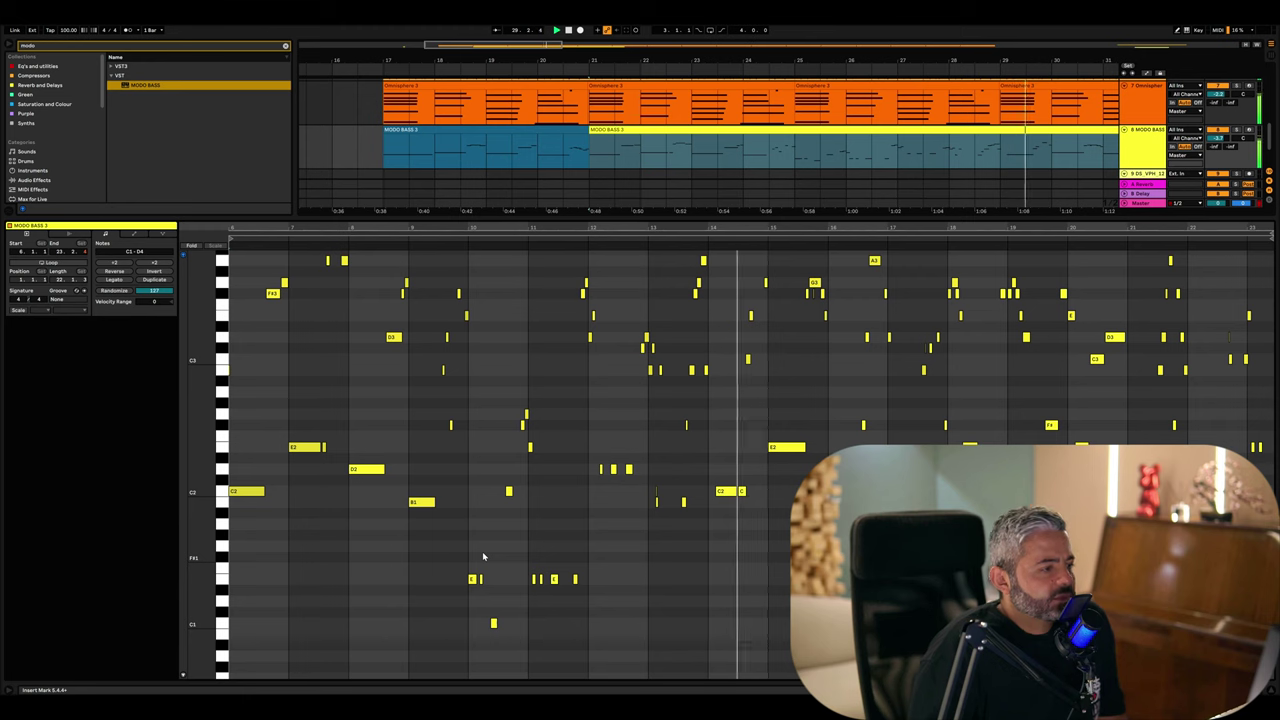
{"action": "key", "text": "space"}
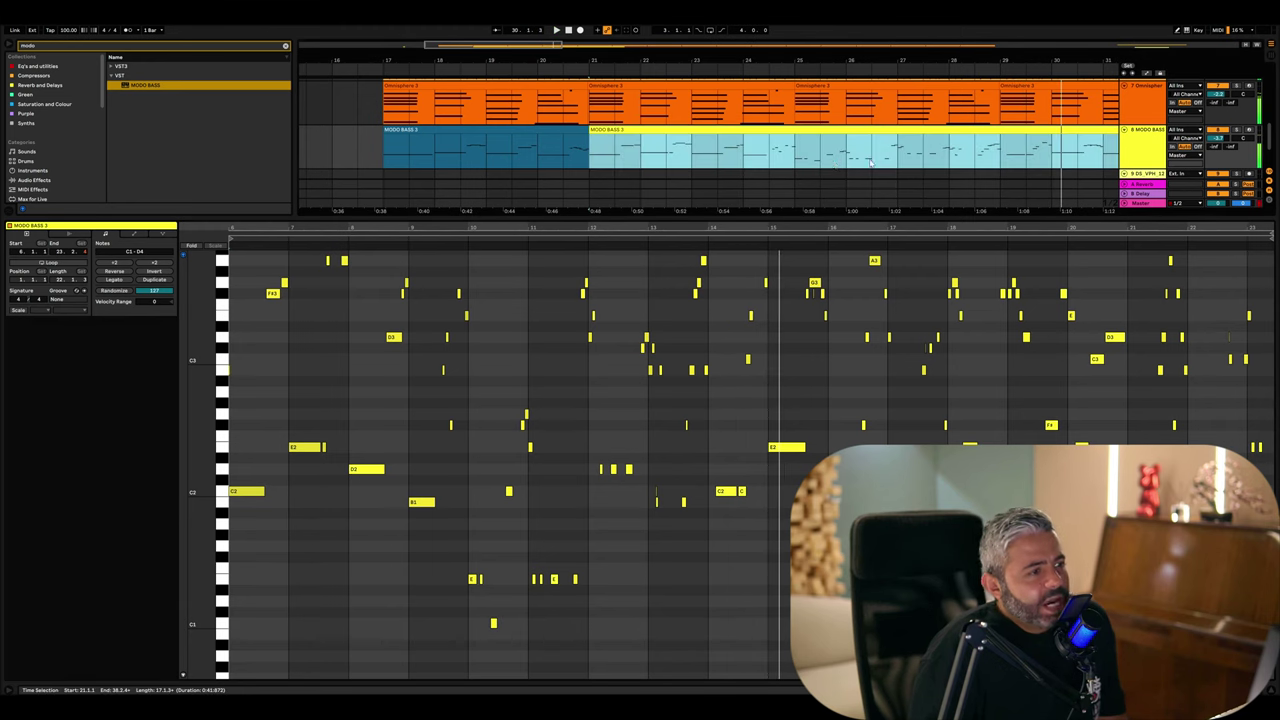
- Audition the bass phrases around 24.3.1 and 25.1.1, and enlarge the arrangement area to show the drum loop track
{"action": "left_click", "coordinate": [806, 158]}
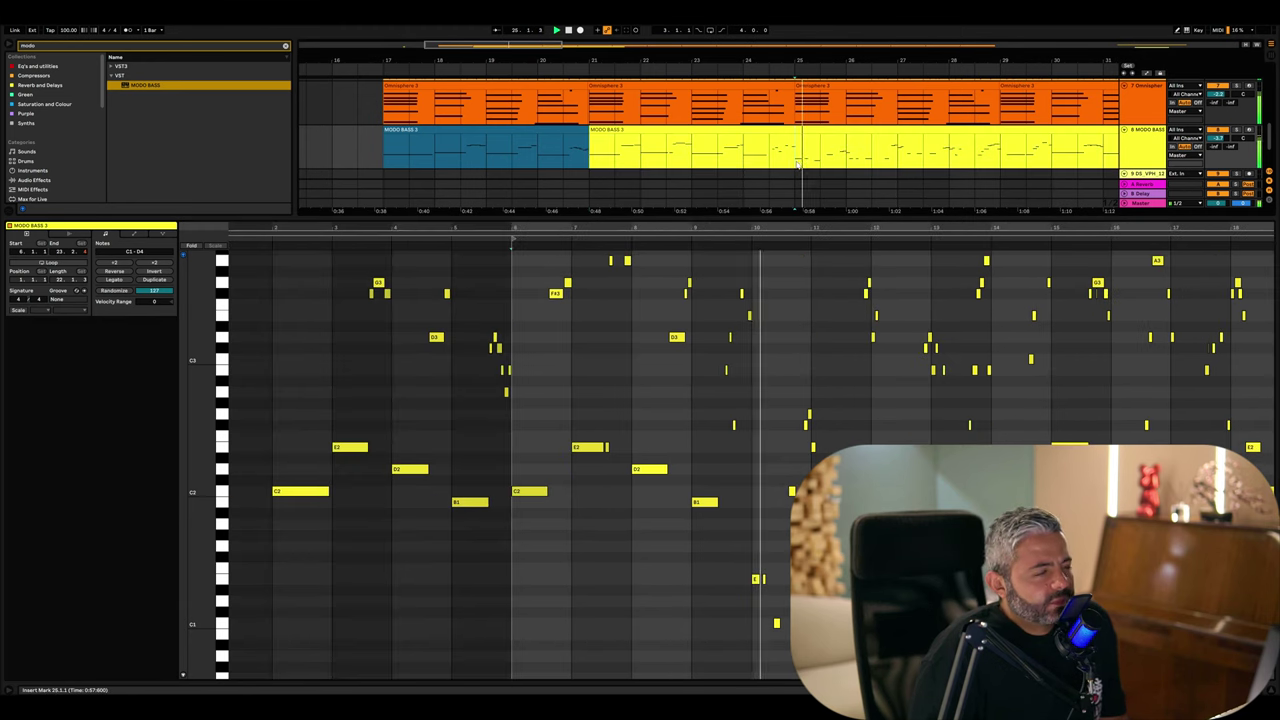
{"action": "left_click", "coordinate": [760, 168]}
{"action": "scroll", "coordinate": [790, 172], "scroll_direction": "right", "scroll_amount": 3}
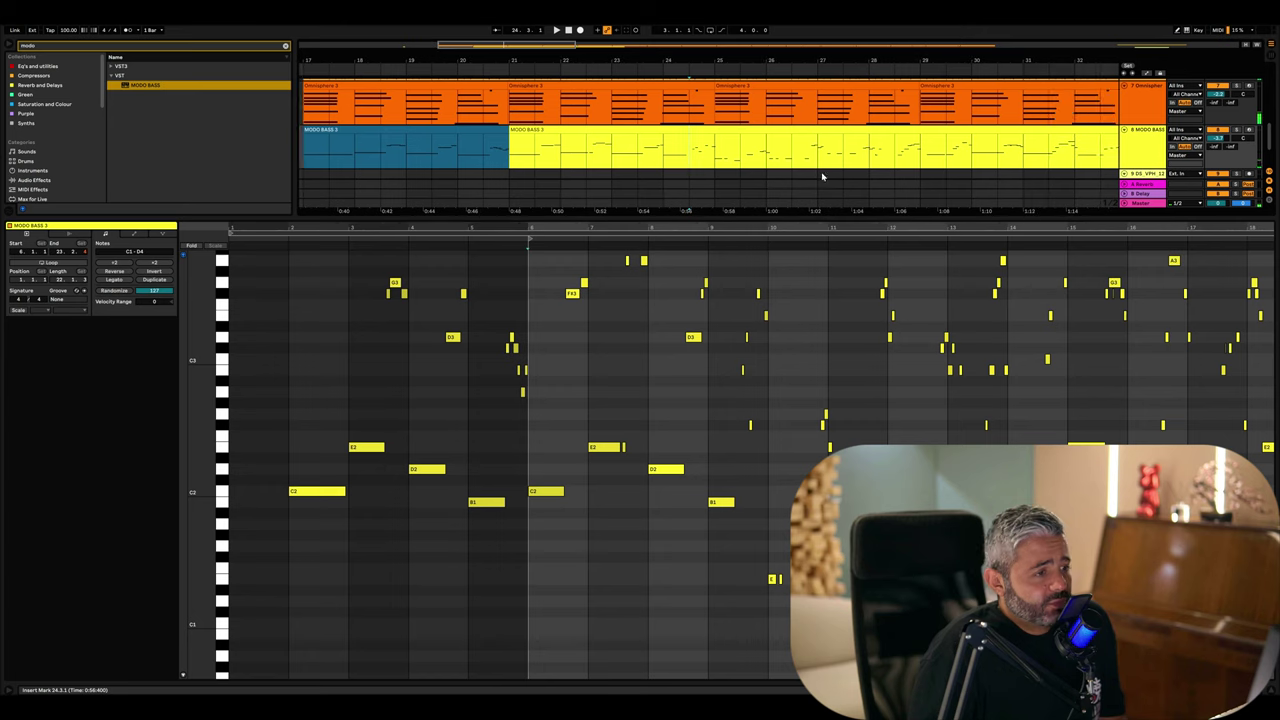
{"action": "scroll", "coordinate": [830, 190], "scroll_direction": "down", "scroll_amount": 1}
{"action": "left_click_drag", "start_coordinate": [836, 217], "coordinate": [836, 314]}
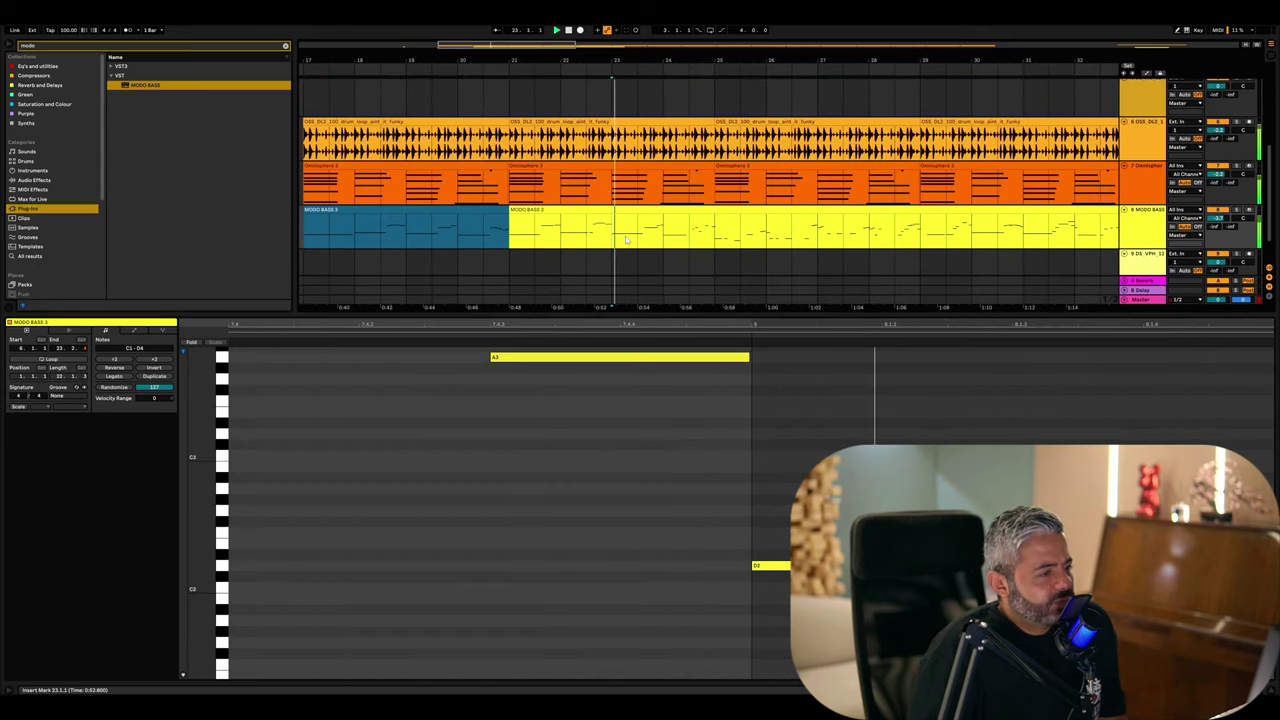
- Split the yellow MODO BASS clip at 25.1.1 and colour the section from 21.1.1 to 25.1.1 light purple
{"action": "left_click", "coordinate": [654, 211]}
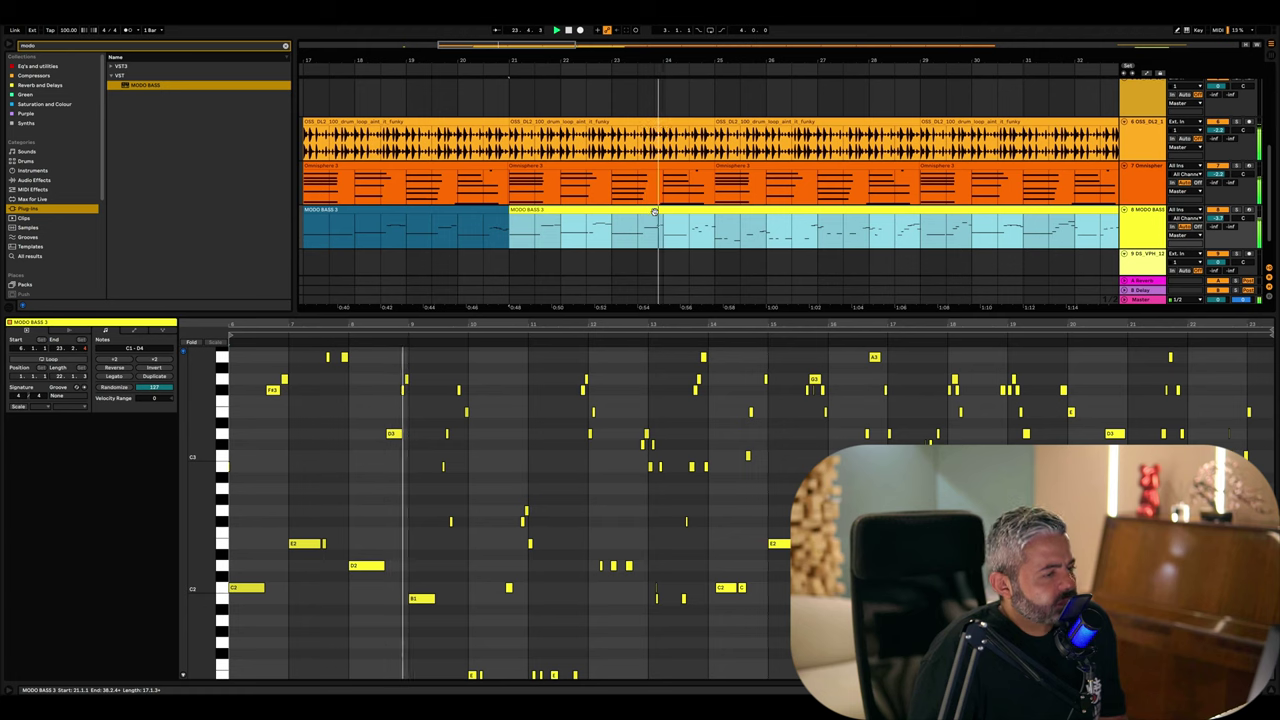
{"action": "left_click", "coordinate": [715, 240]}
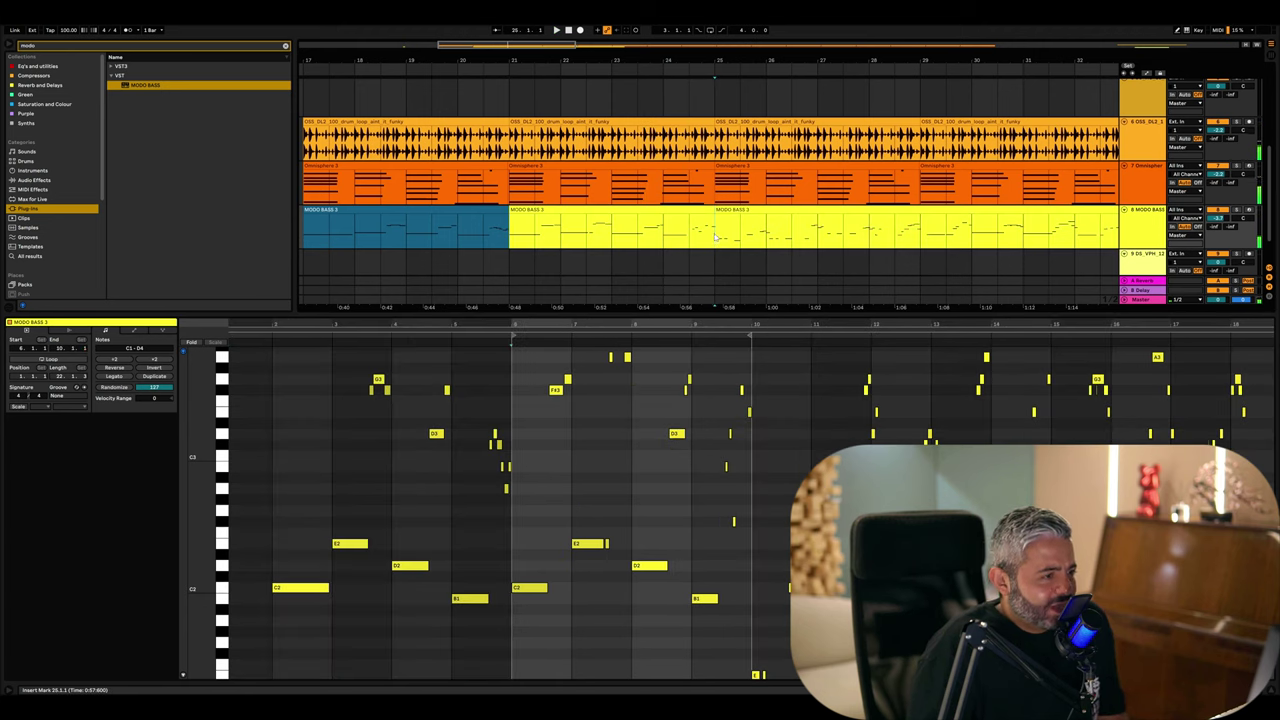
{"action": "right_click", "coordinate": [677, 211]}
{"action": "left_click", "coordinate": [768, 398]}
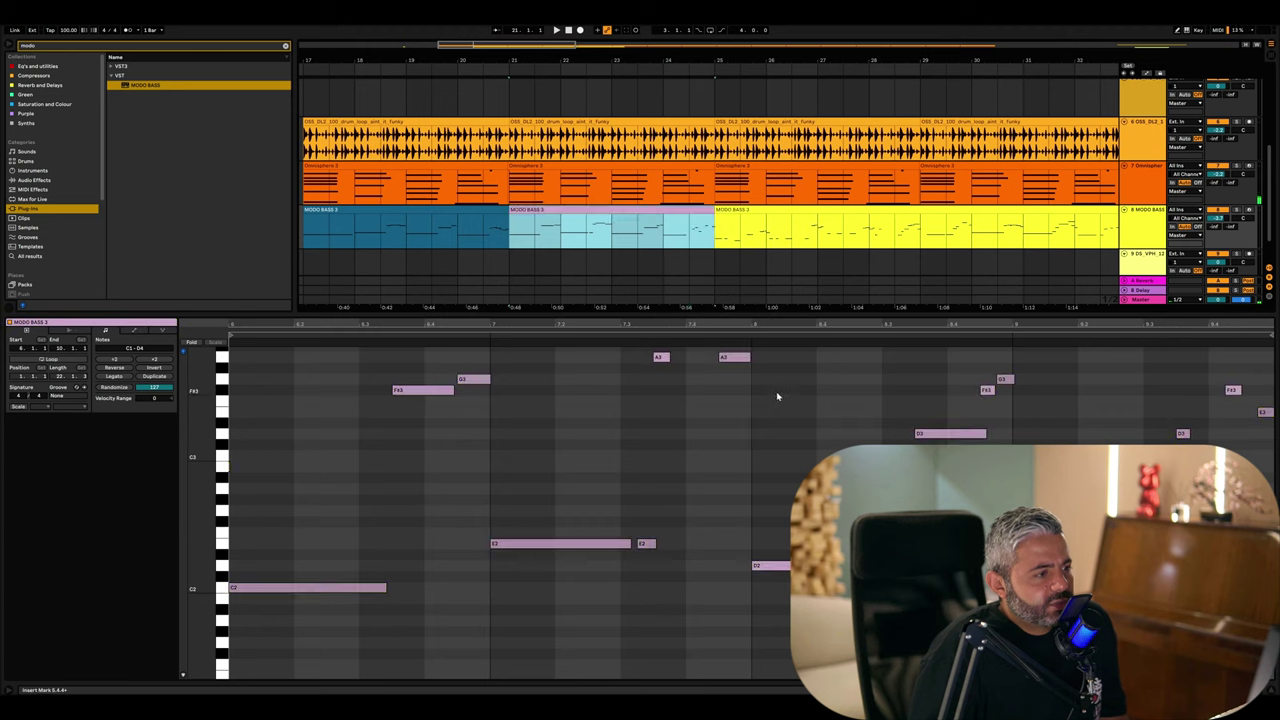
- Audition the bass line from 25.1.1, checking the phrases at 26.1.1, 27.1.1 and 28.1.1 for usable parts
{"action": "left_click", "coordinate": [715, 240]}
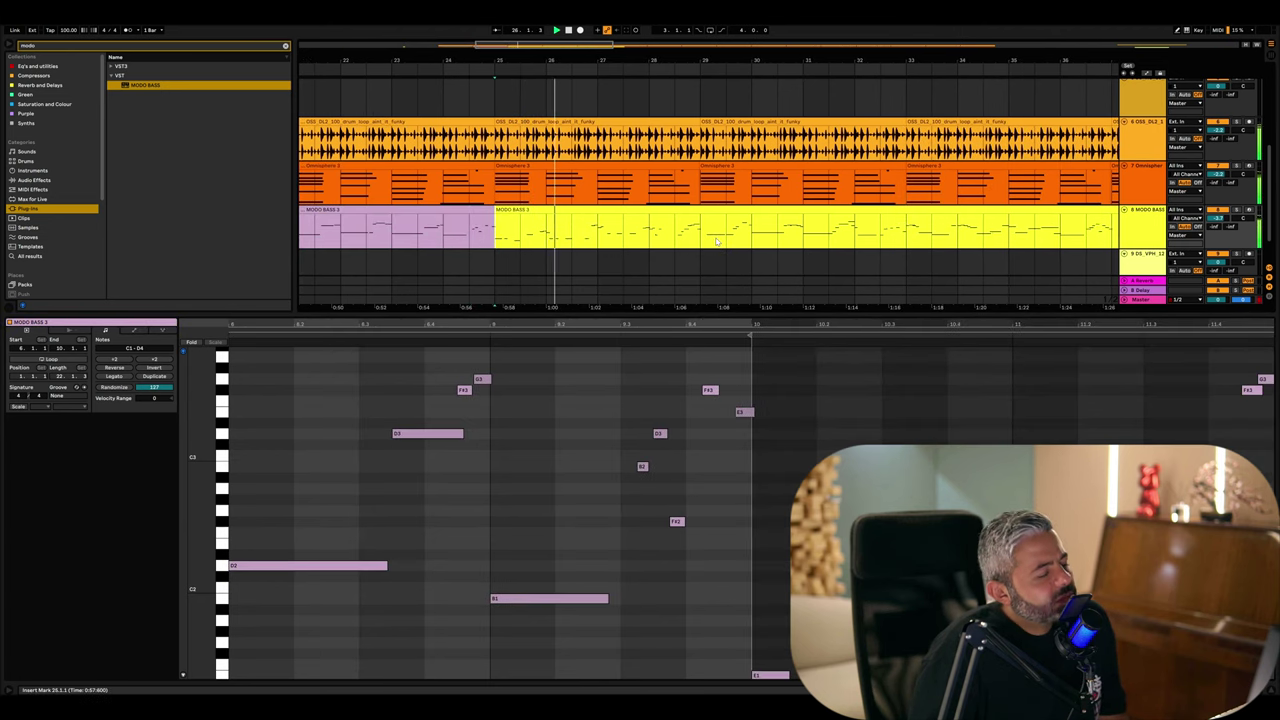
{"action": "left_click", "coordinate": [523, 257]}
{"action": "key", "text": "space"}
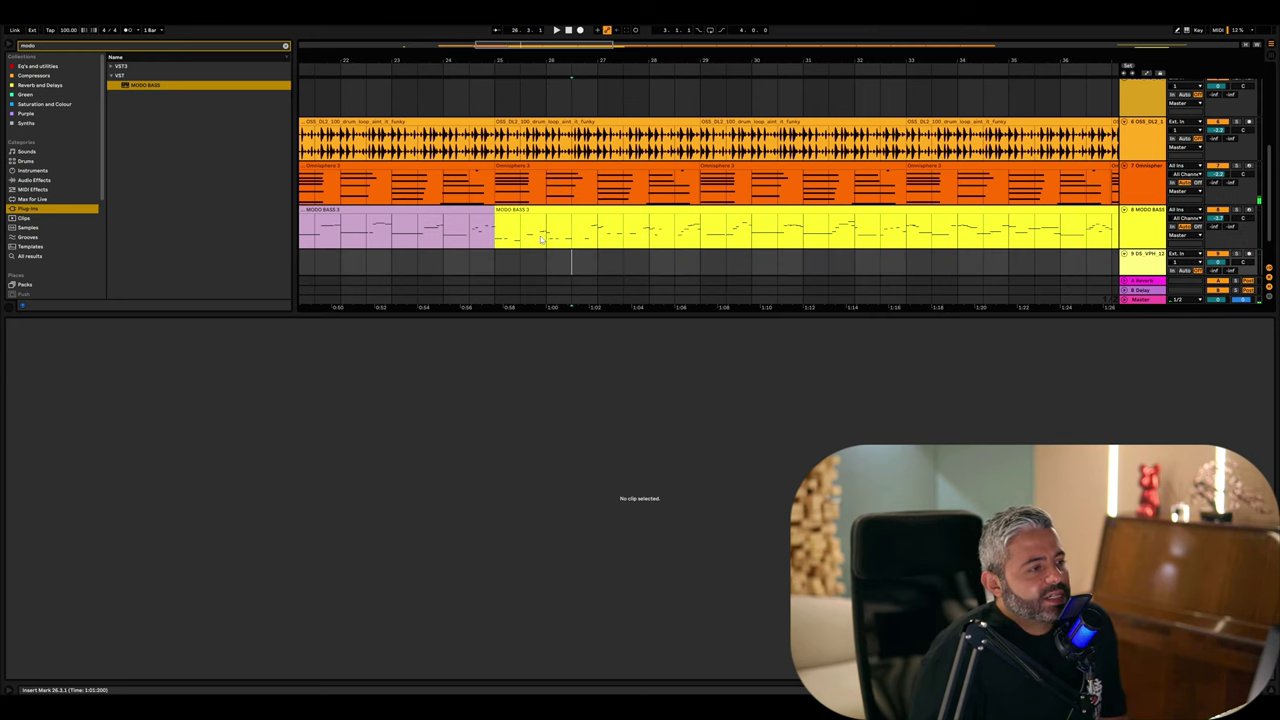
{"action": "left_click", "coordinate": [588, 210]}
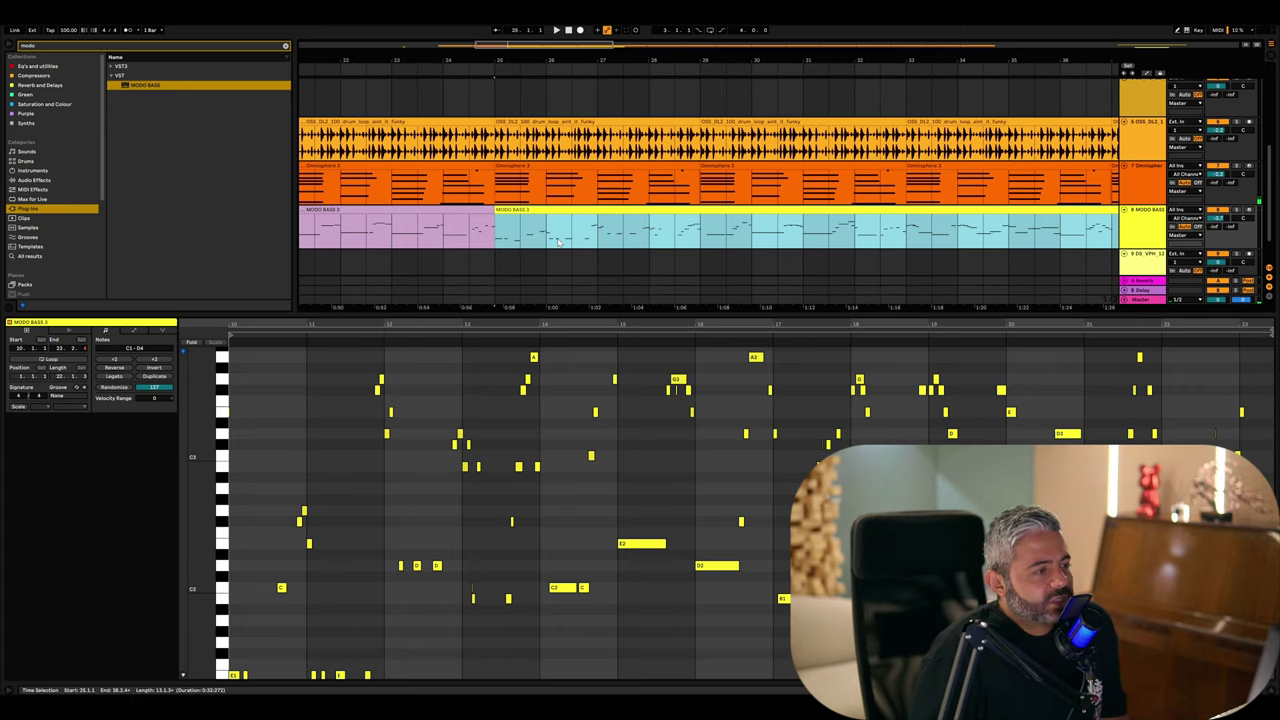
{"action": "left_click", "coordinate": [558, 240]}
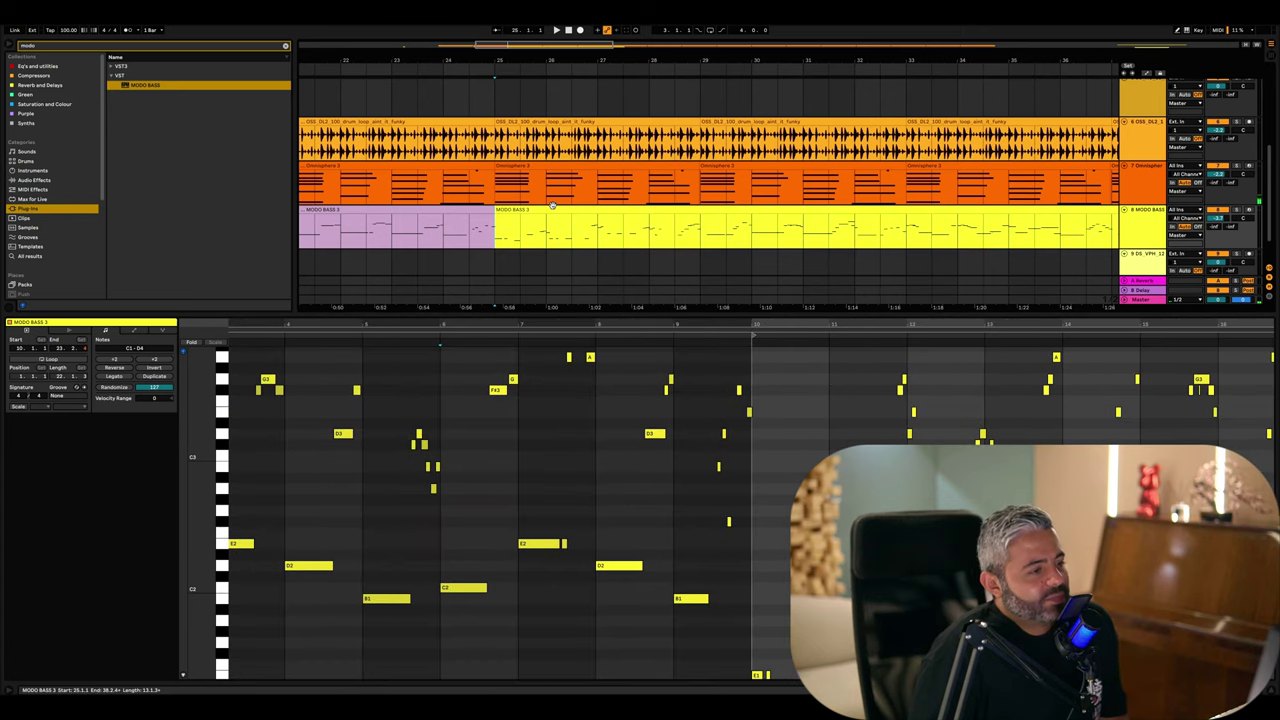
{"action": "left_click", "coordinate": [552, 209]}
{"action": "left_click", "coordinate": [541, 242]}
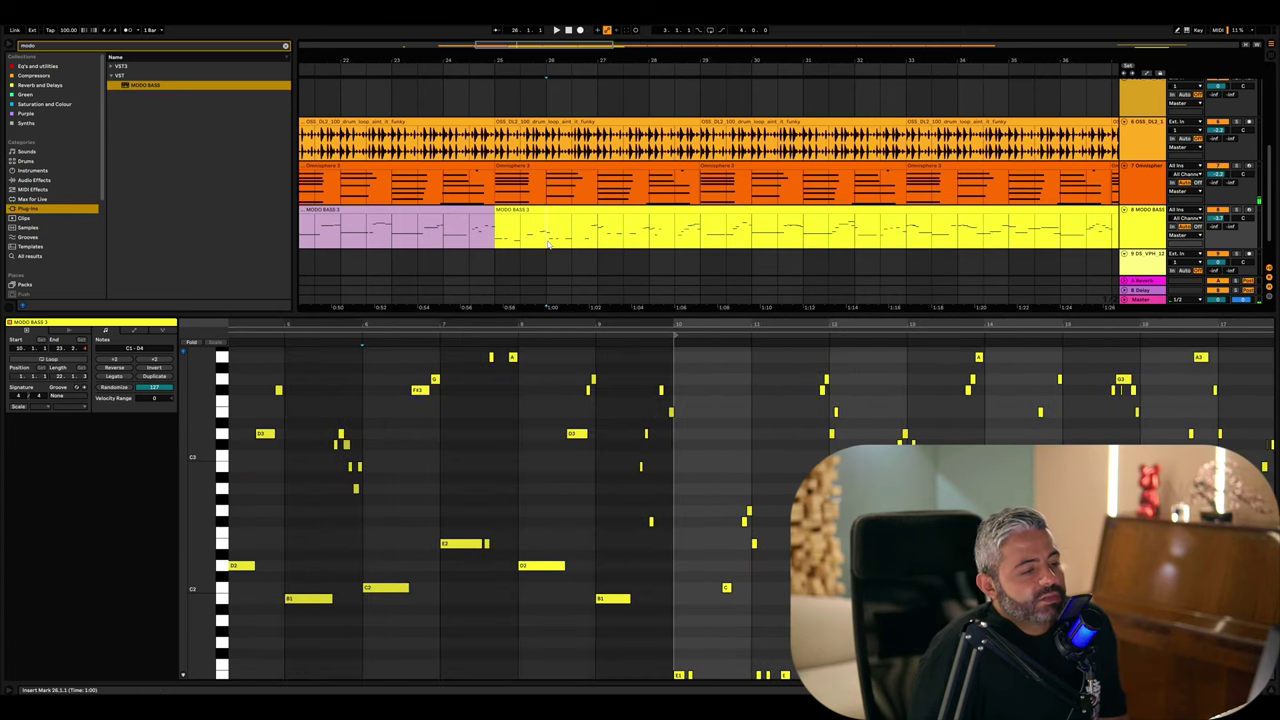
{"action": "left_click", "coordinate": [595, 243]}
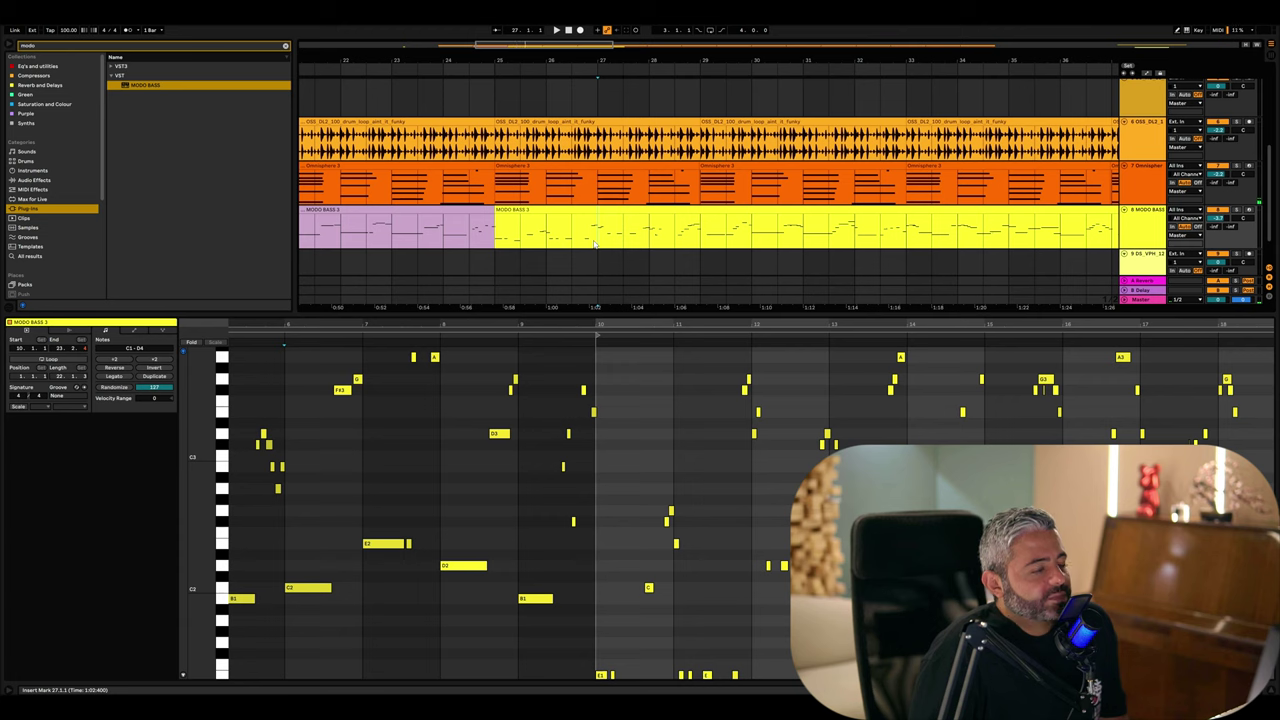
{"action": "left_click", "coordinate": [639, 241]}
{"action": "key", "text": "space"}
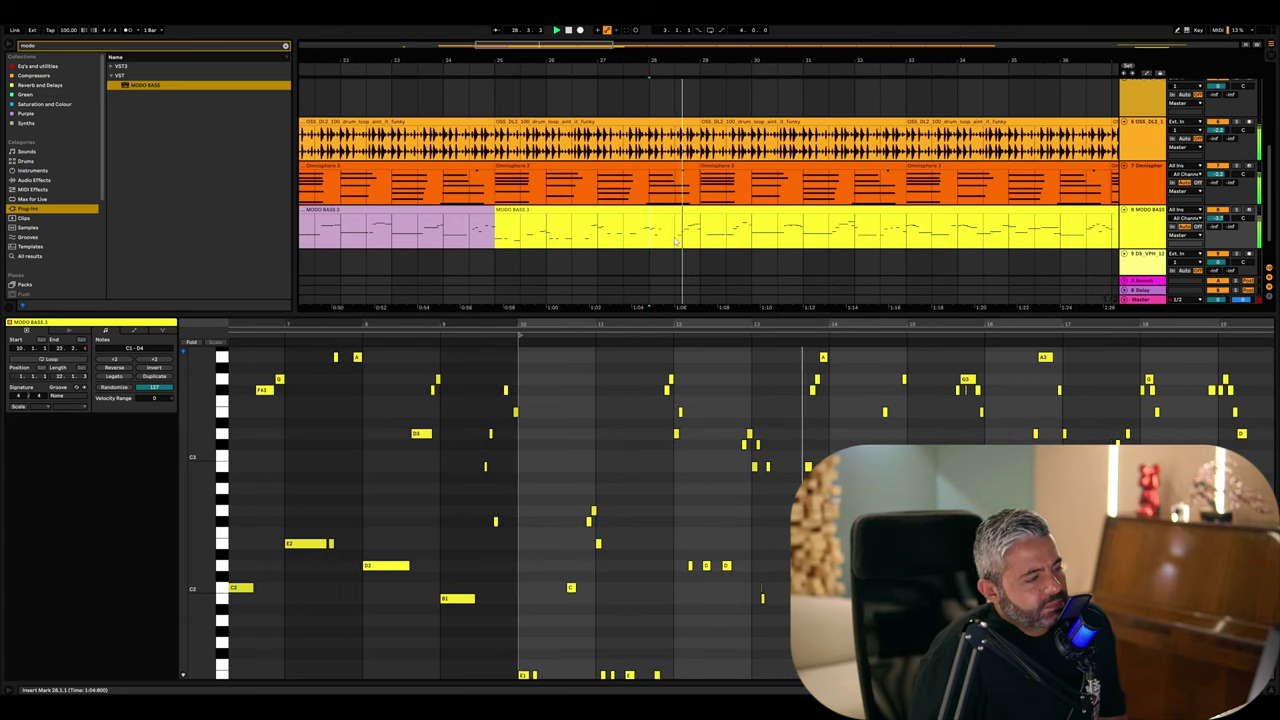
- Split off the bass fill from 28.3.1 to 29.1.1 and colour it dark purple
{"action": "scroll", "coordinate": [676, 240], "scroll_direction": "right", "scroll_amount": 3}
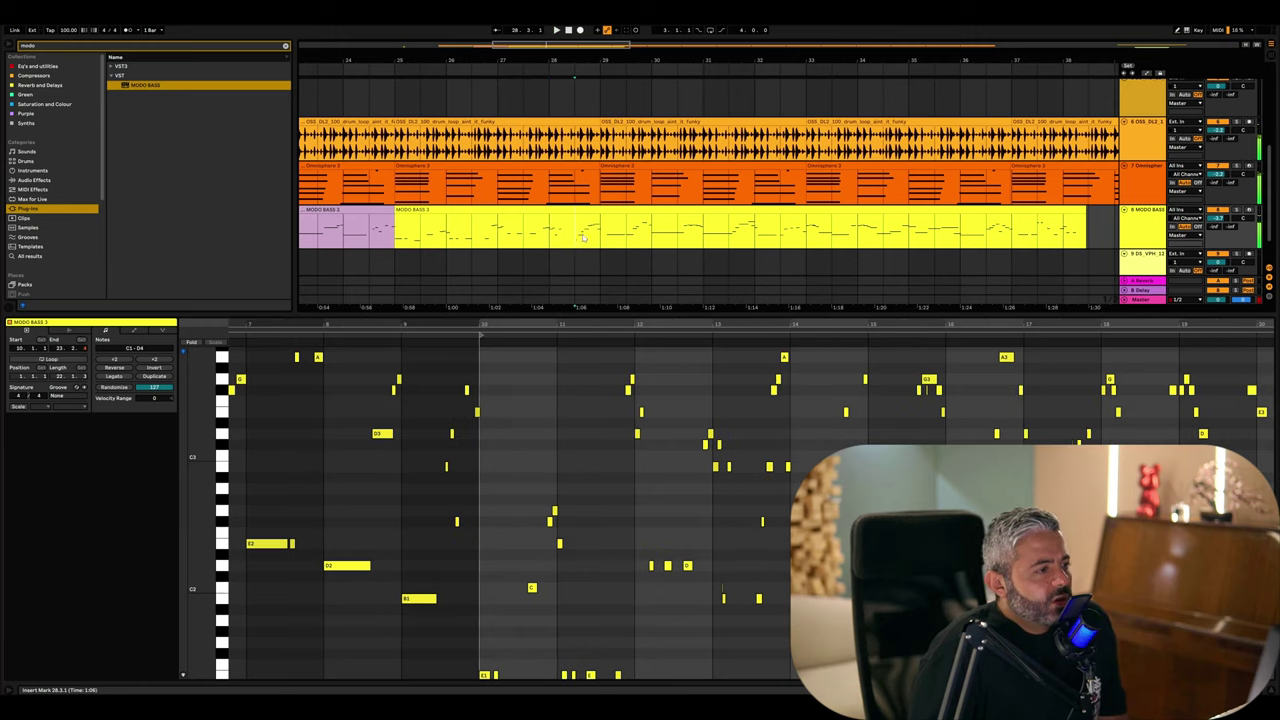
{"action": "left_click_drag", "start_coordinate": [584, 236], "coordinate": [589, 236]}
{"action": "right_click", "coordinate": [589, 212]}
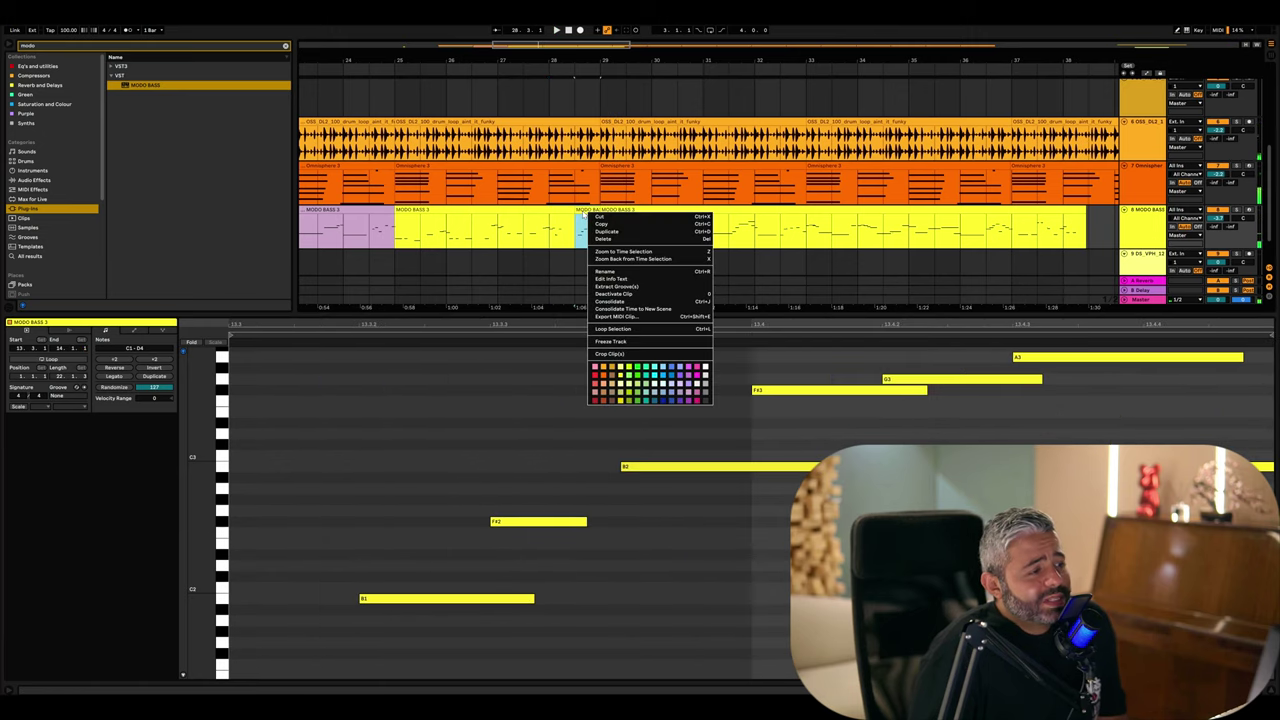
{"action": "left_click", "coordinate": [678, 400]}
- Delete the MODO BASS section from 25.1.1 to 28.3.1 and listen to the line from 29.1.1 up to 31.3.1
{"action": "left_click", "coordinate": [523, 210]}
{"action": "key", "text": "Delete"}
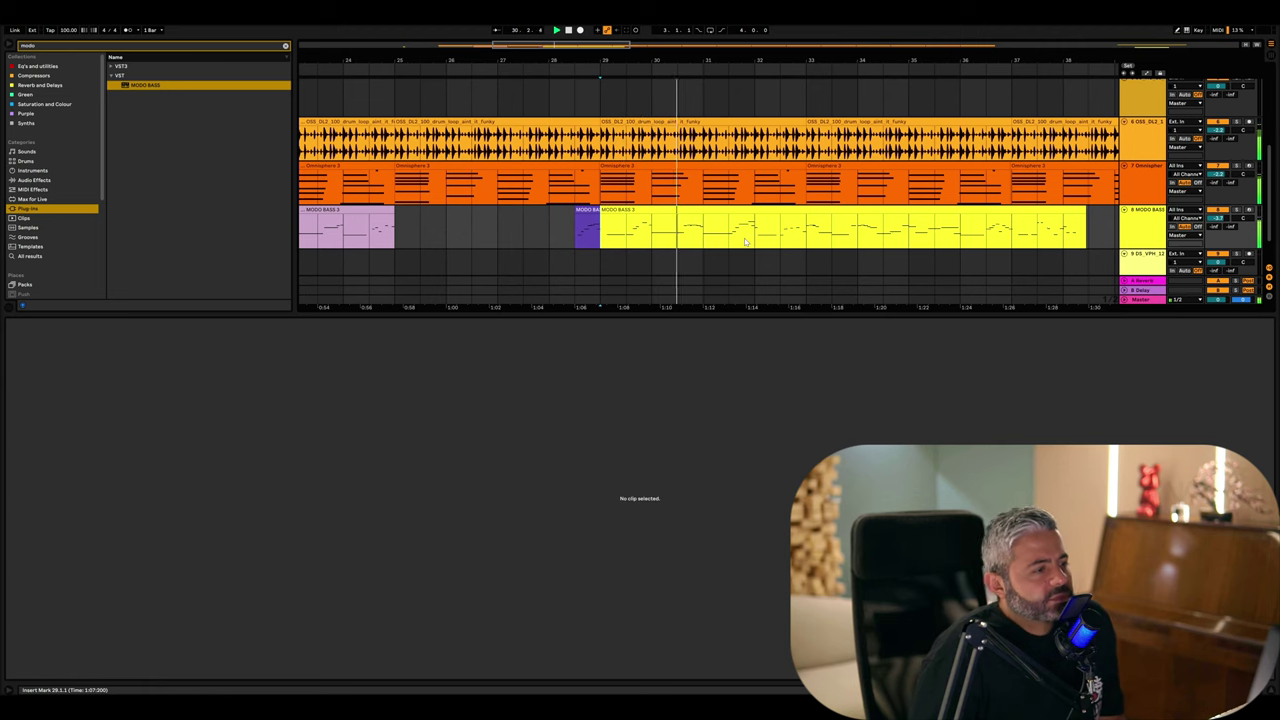
{"action": "left_click", "coordinate": [729, 232]}
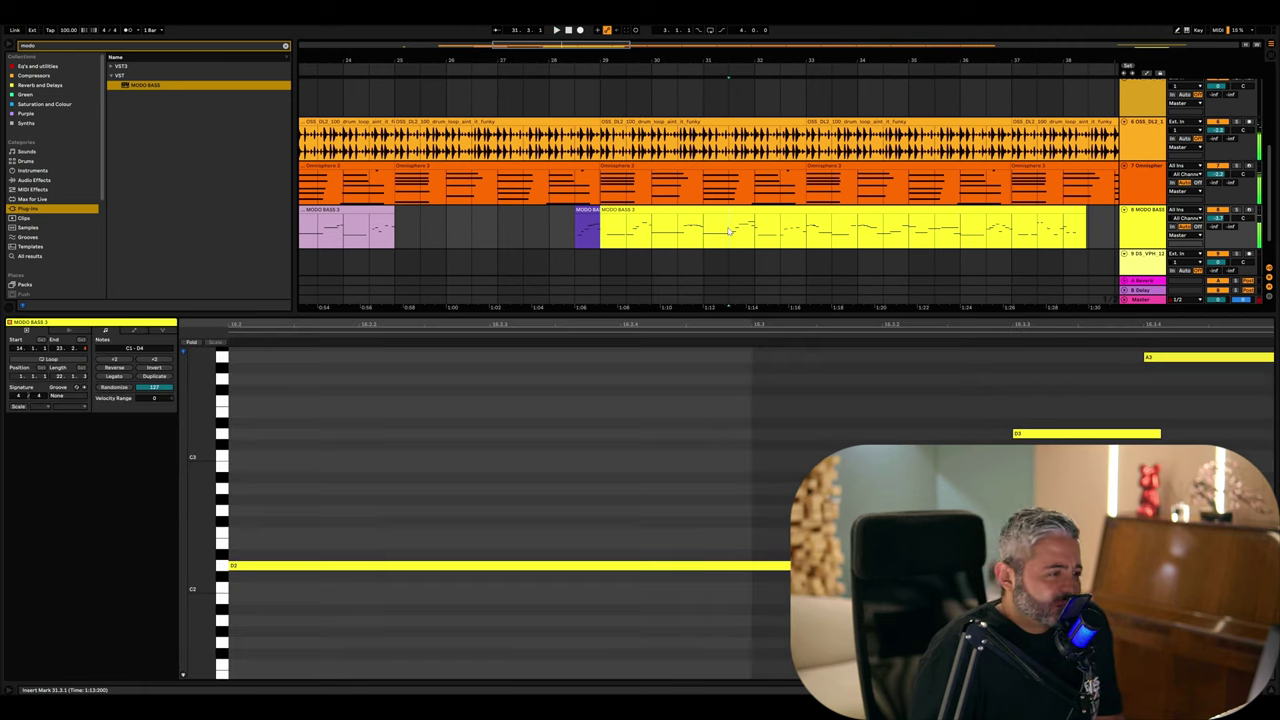
- Play from 31.3.1, split off the bass phrase from 31.3.1 to 32.1.1 and colour it green
{"action": "key", "text": "space"}
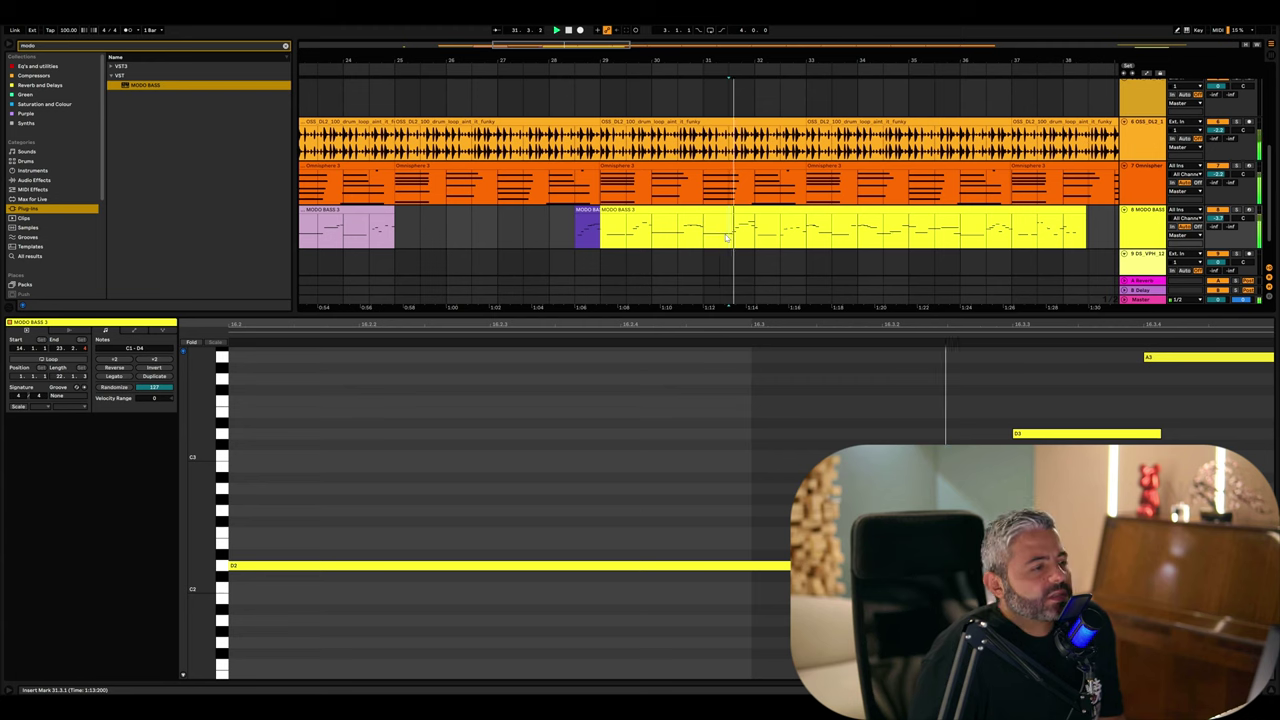
{"action": "left_click_drag", "start_coordinate": [731, 236], "coordinate": [755, 236]}
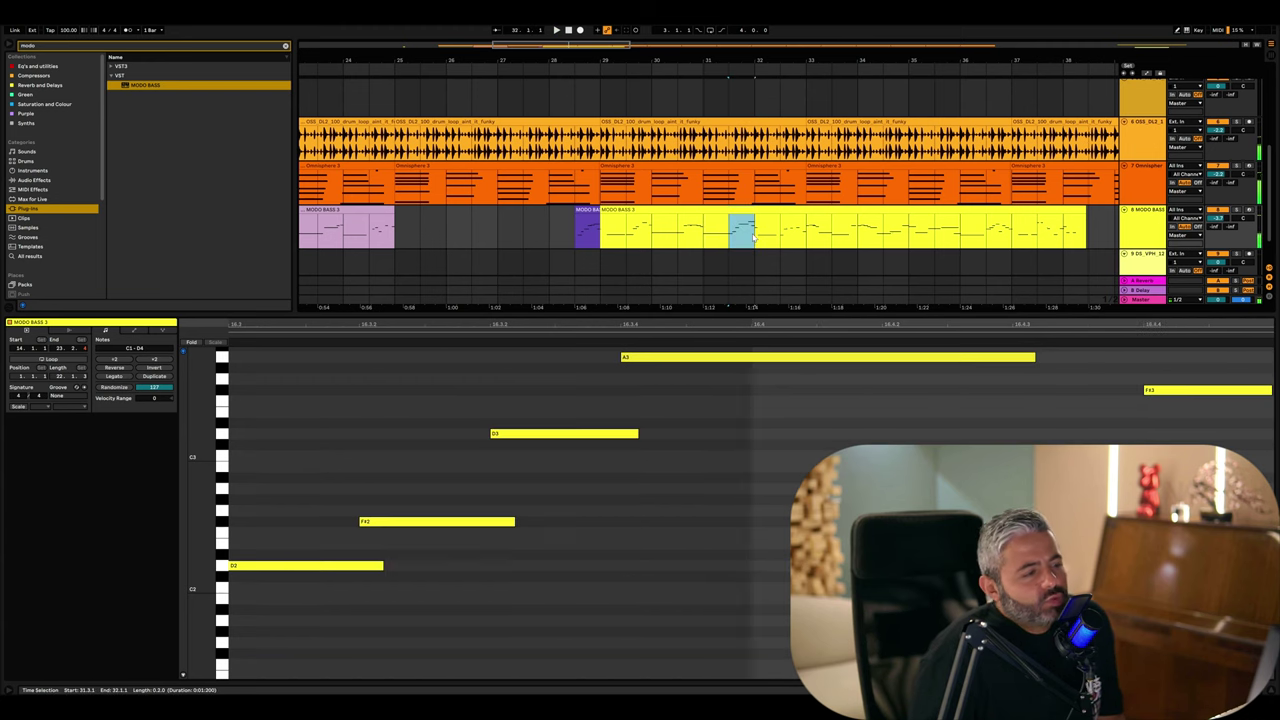
{"action": "right_click", "coordinate": [740, 213]}
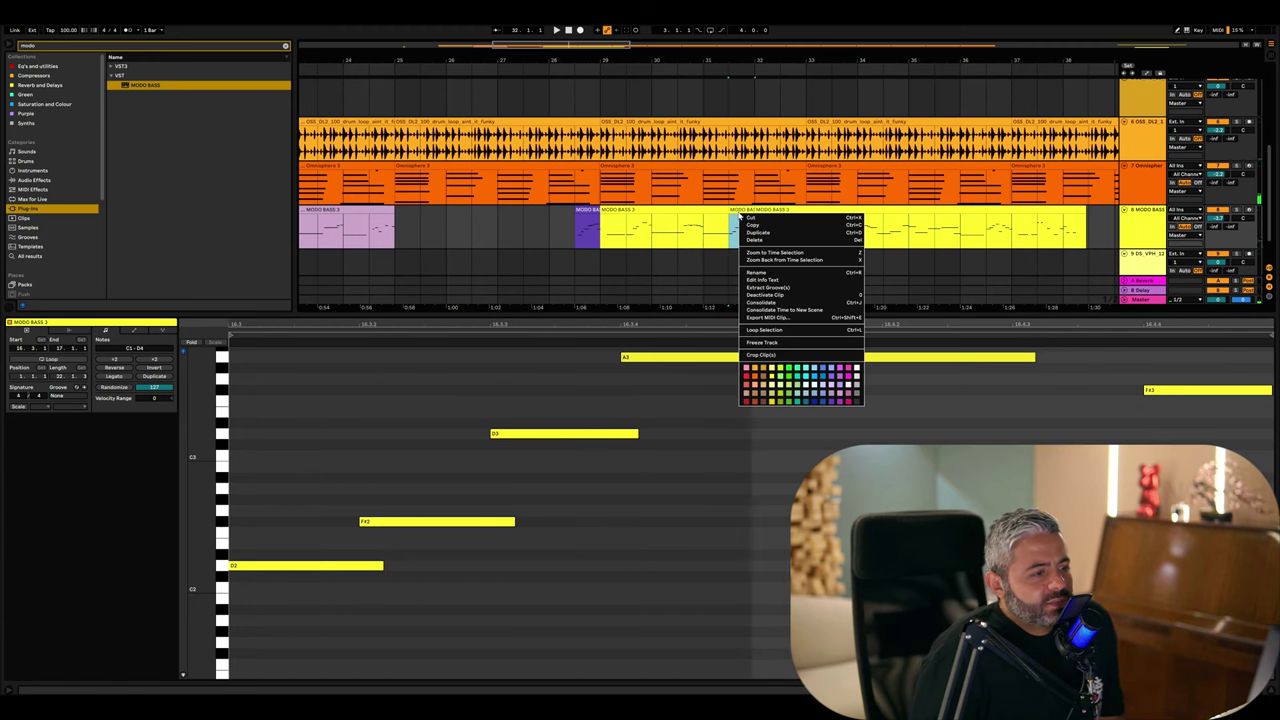
{"action": "left_click", "coordinate": [813, 394]}
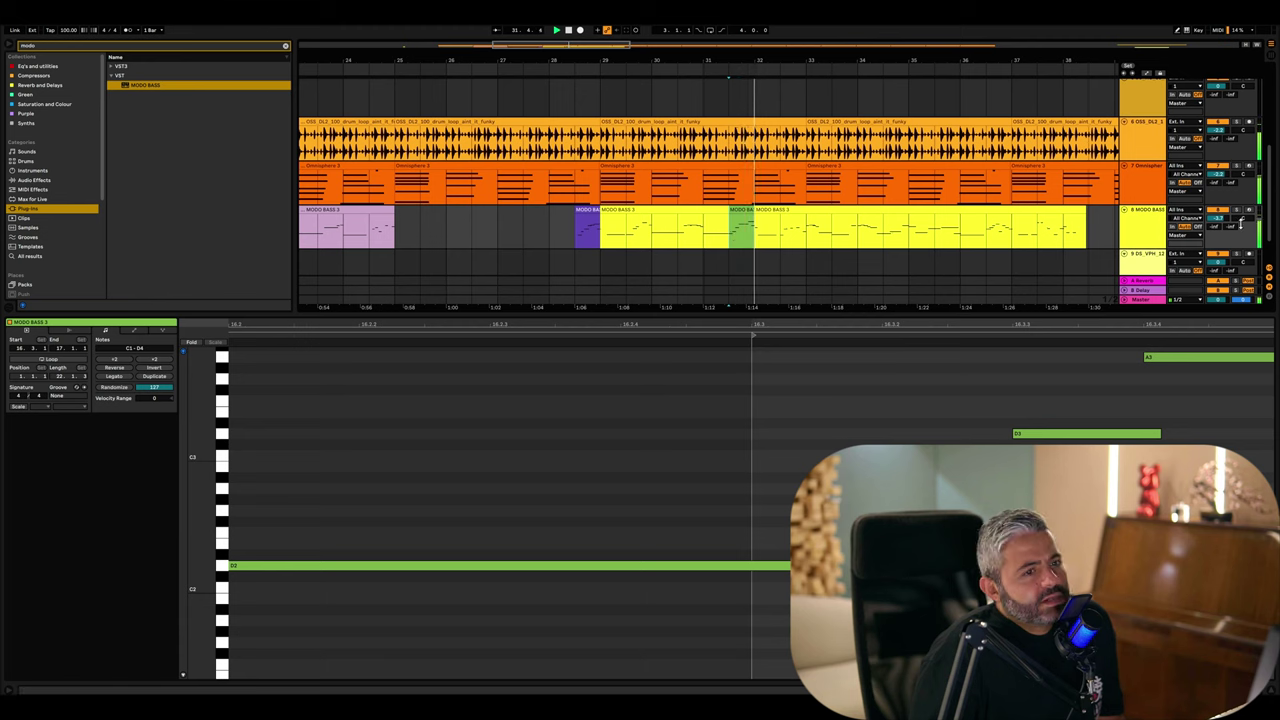
- Replay the green bass phrase at 31.3.1 and examine it alongside the neighbouring clips
{"action": "left_click", "coordinate": [1237, 212]}
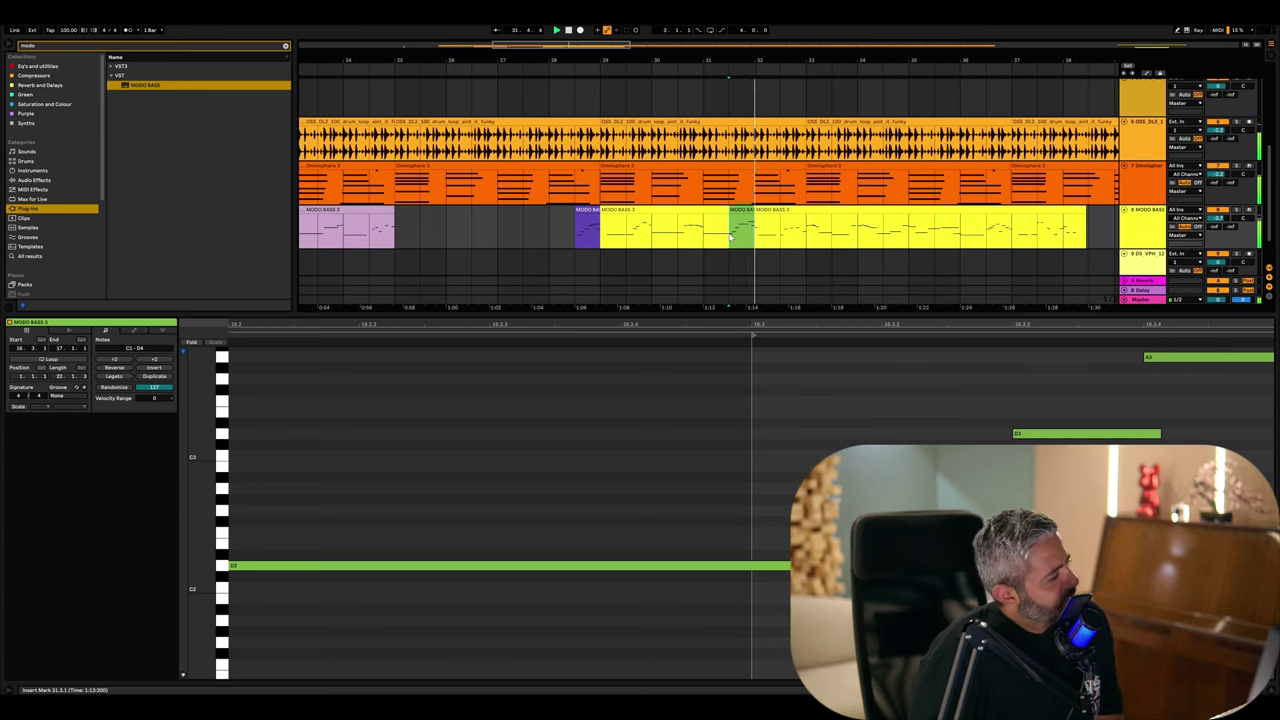
{"action": "left_click", "coordinate": [678, 234]}
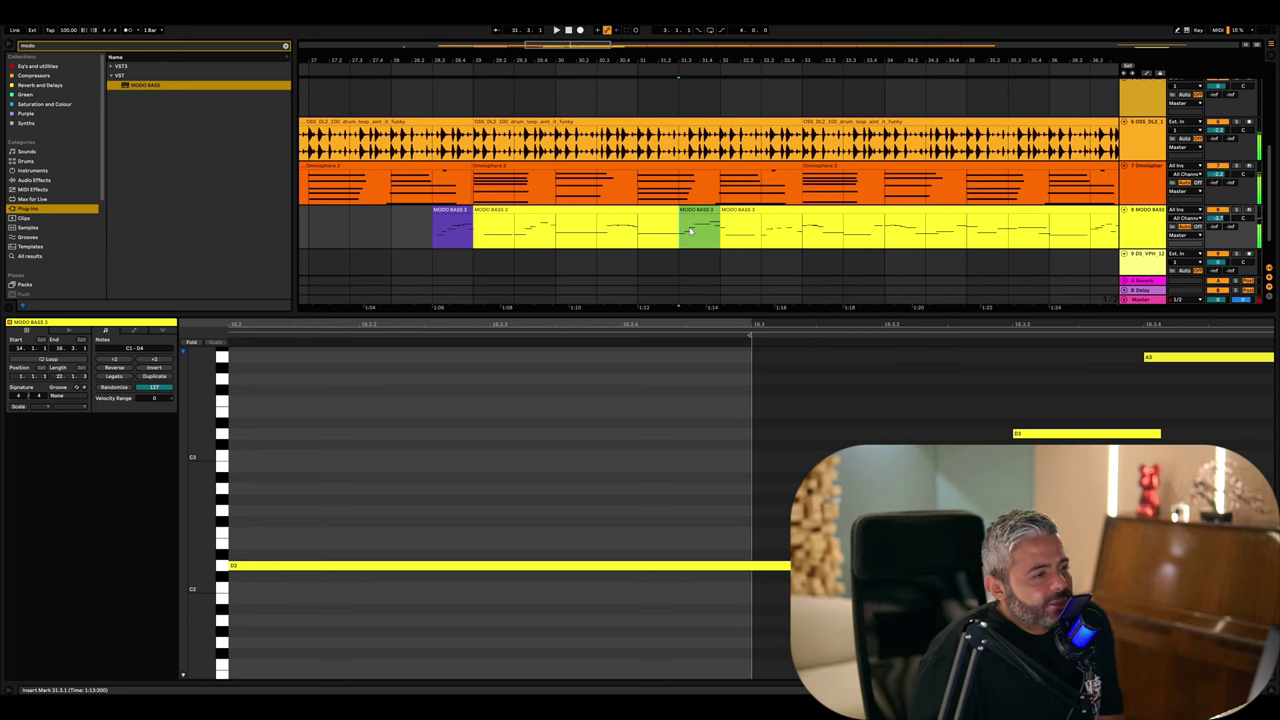
{"action": "scroll", "coordinate": [690, 232], "scroll_direction": "down", "scroll_amount": 2}
{"action": "scroll", "coordinate": [670, 233], "scroll_direction": "right", "scroll_amount": 2}
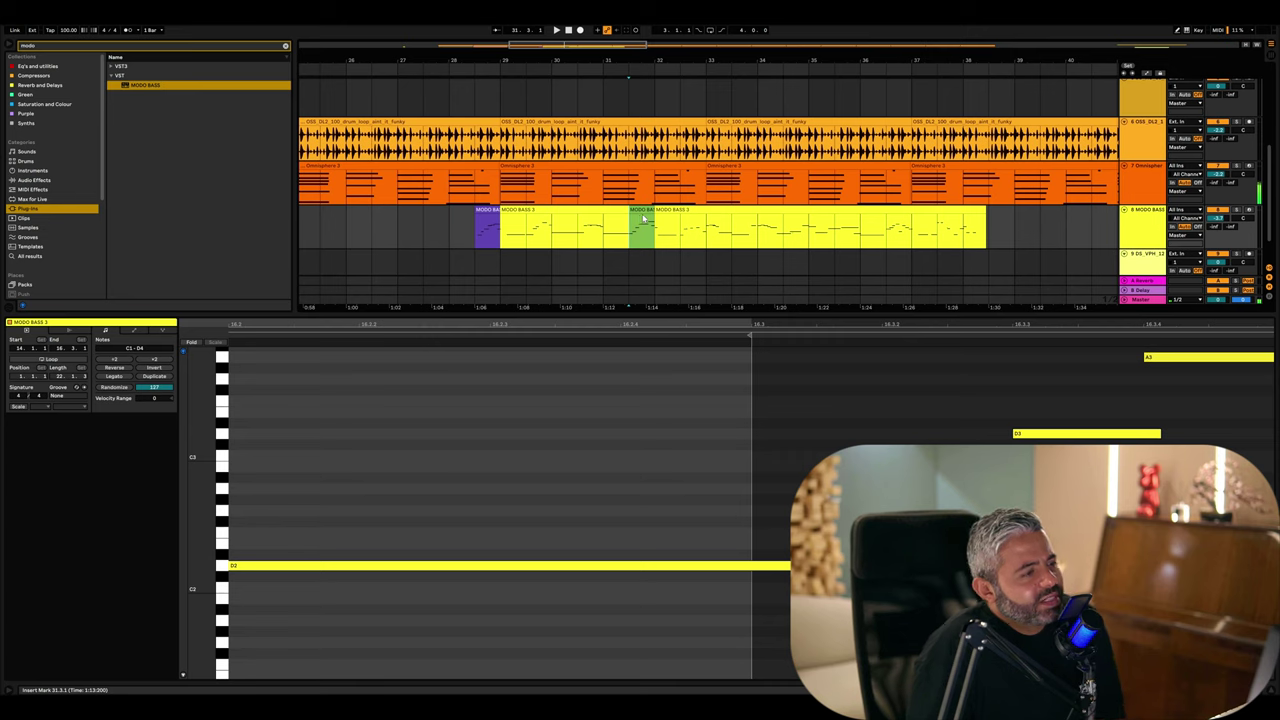
- Delete the green bass clip between 31.3.1 and 32.1.1 and listen to the next phrases from 32.1.1
{"action": "key", "text": "Delete"}
{"action": "left_click", "coordinate": [657, 240]}
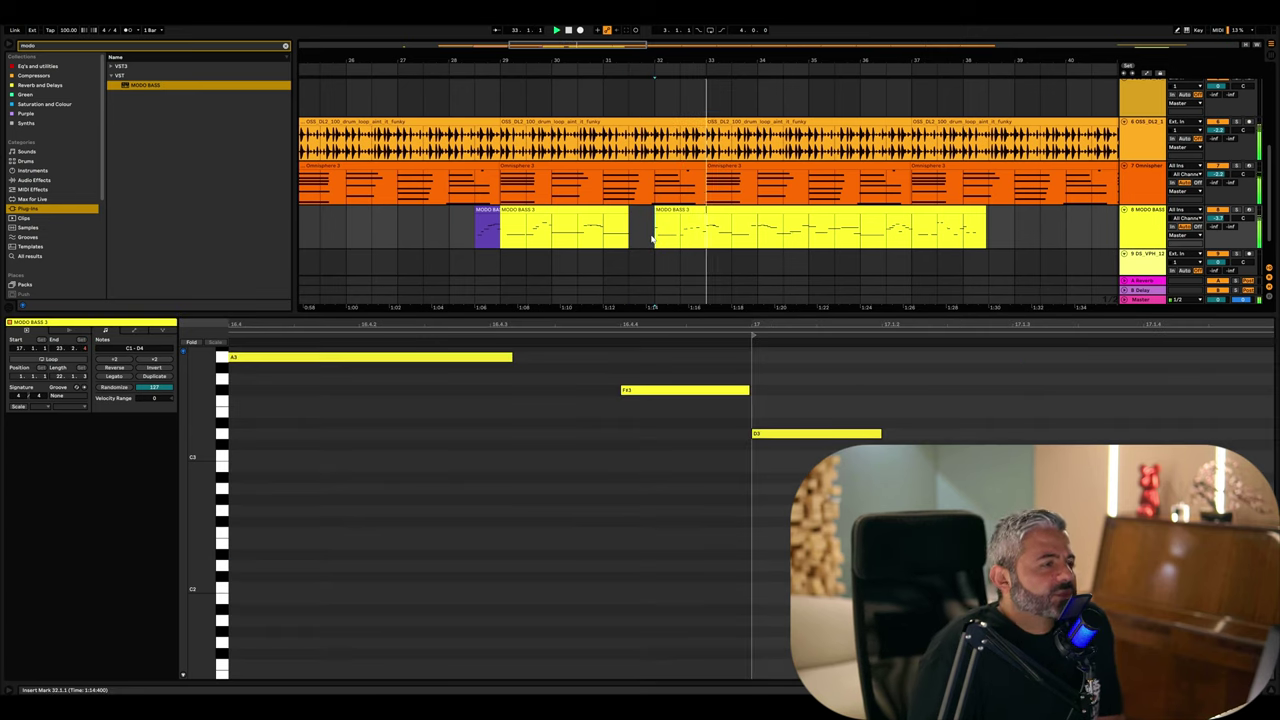
{"action": "left_click", "coordinate": [684, 238]}
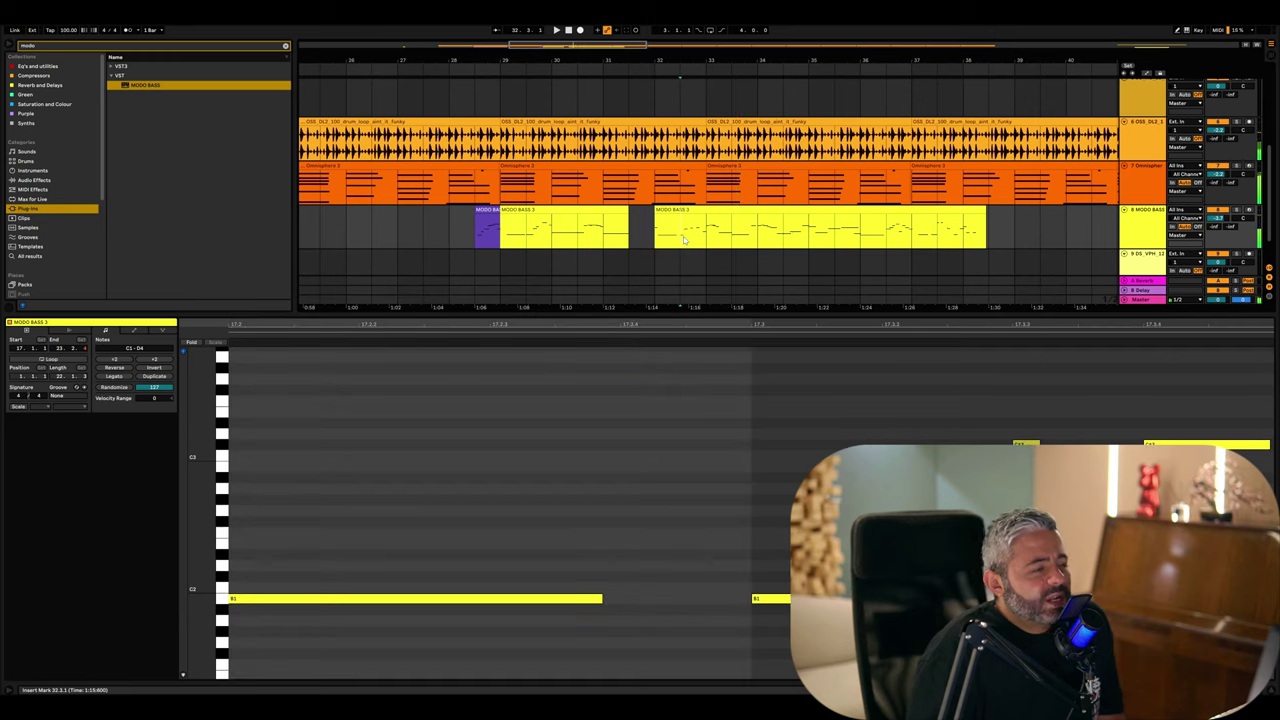
- Set the arrangement to a fixed 1/16 grid
{"action": "scroll", "coordinate": [684, 238], "scroll_direction": "up", "scroll_amount": 2}
{"action": "right_click", "coordinate": [680, 239]}
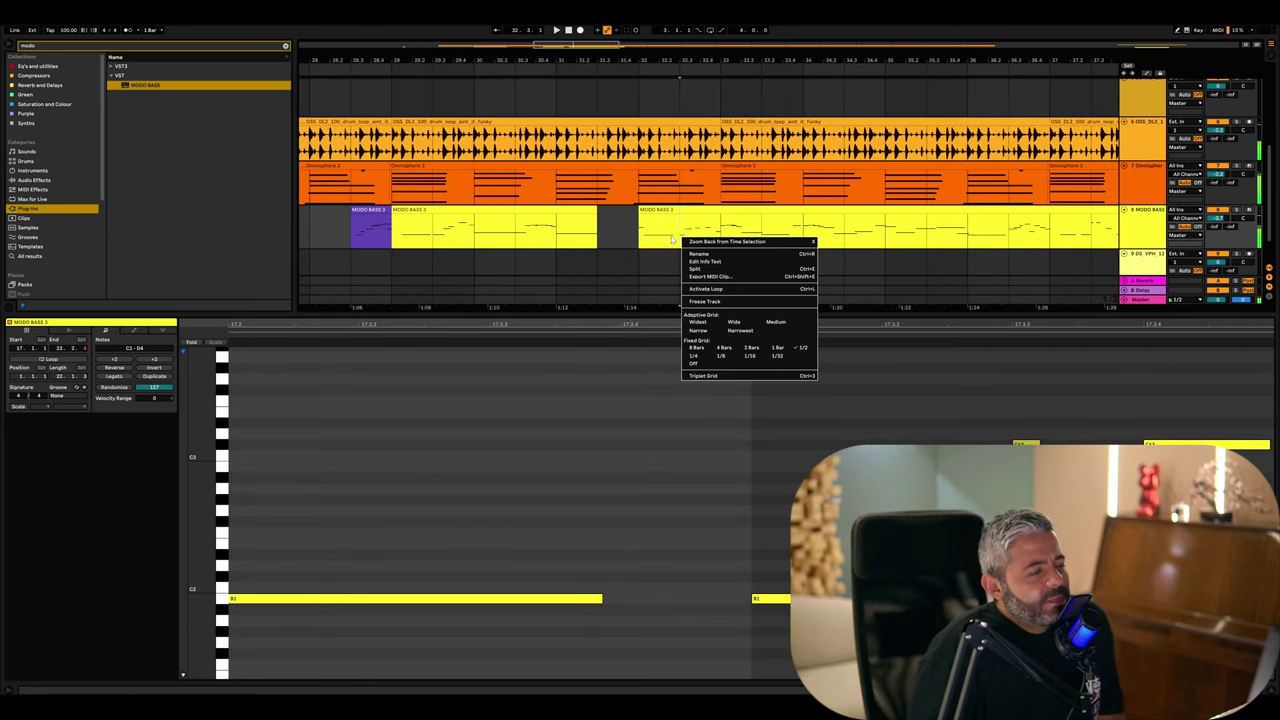
{"action": "left_click", "coordinate": [739, 360]}
- Audition the last MODO BASS clip from 32.1.1 and again from 33.1.1, then stop playback
{"action": "left_click", "coordinate": [659, 237]}
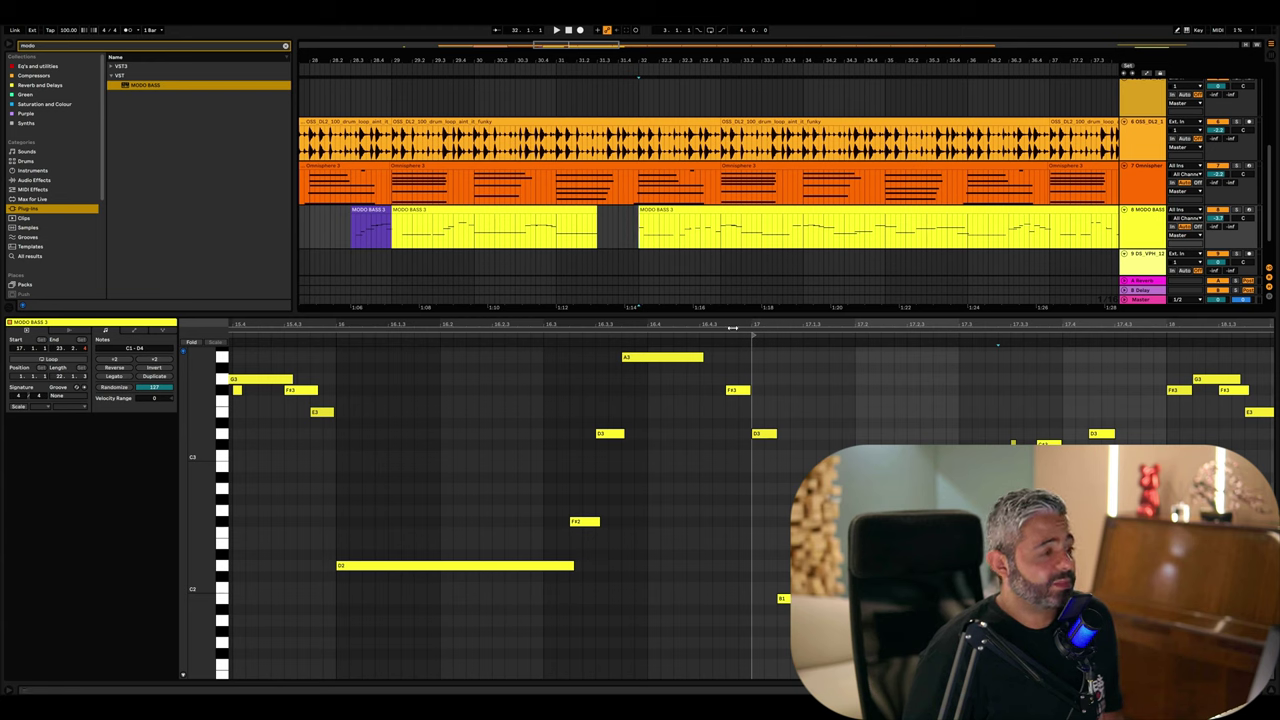
{"action": "scroll", "coordinate": [718, 246], "scroll_direction": "right", "scroll_amount": 3}
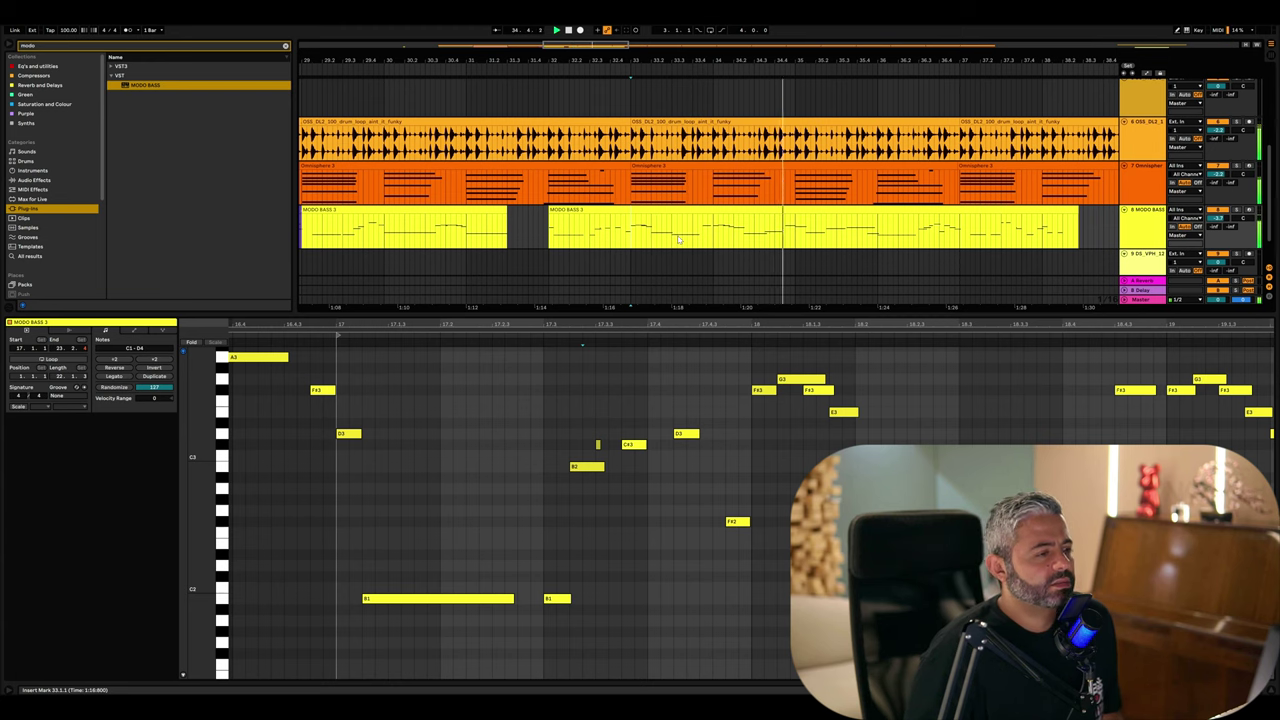
{"action": "key", "text": "space"}
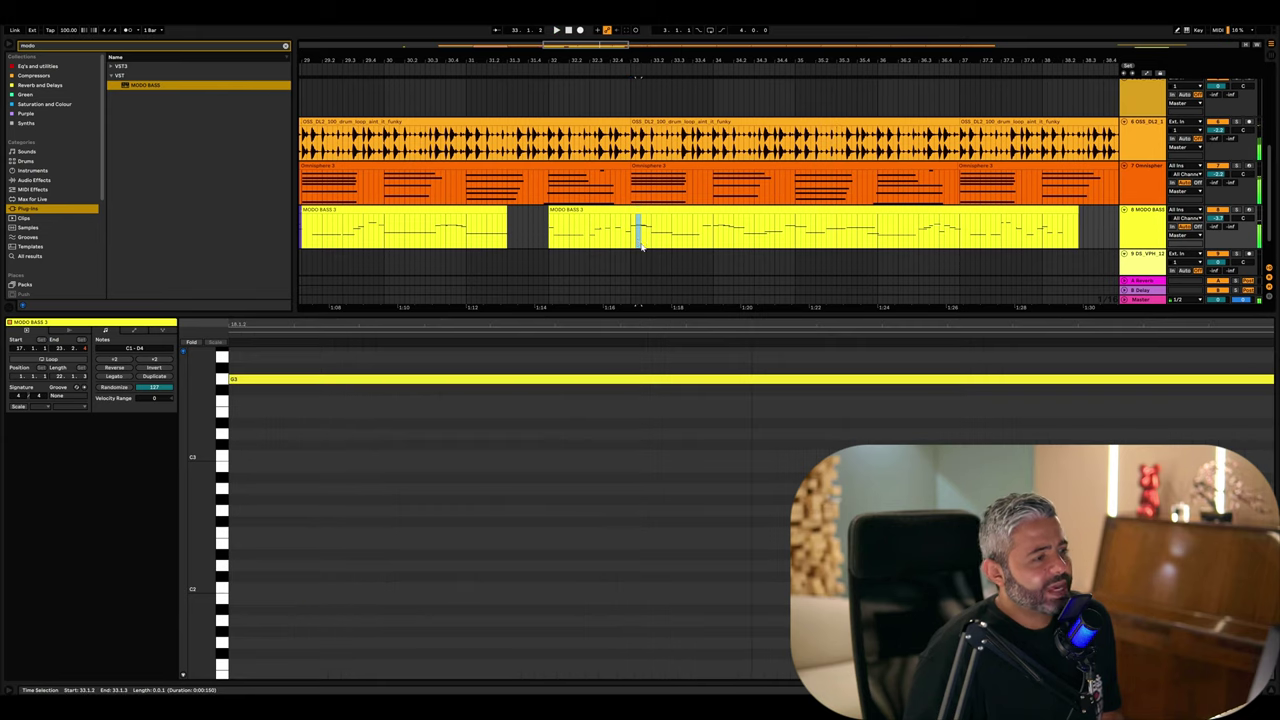
- Listen briefly from 33.1.1 and try to split the last MODO BASS clip at that position
{"action": "key", "text": "space"}
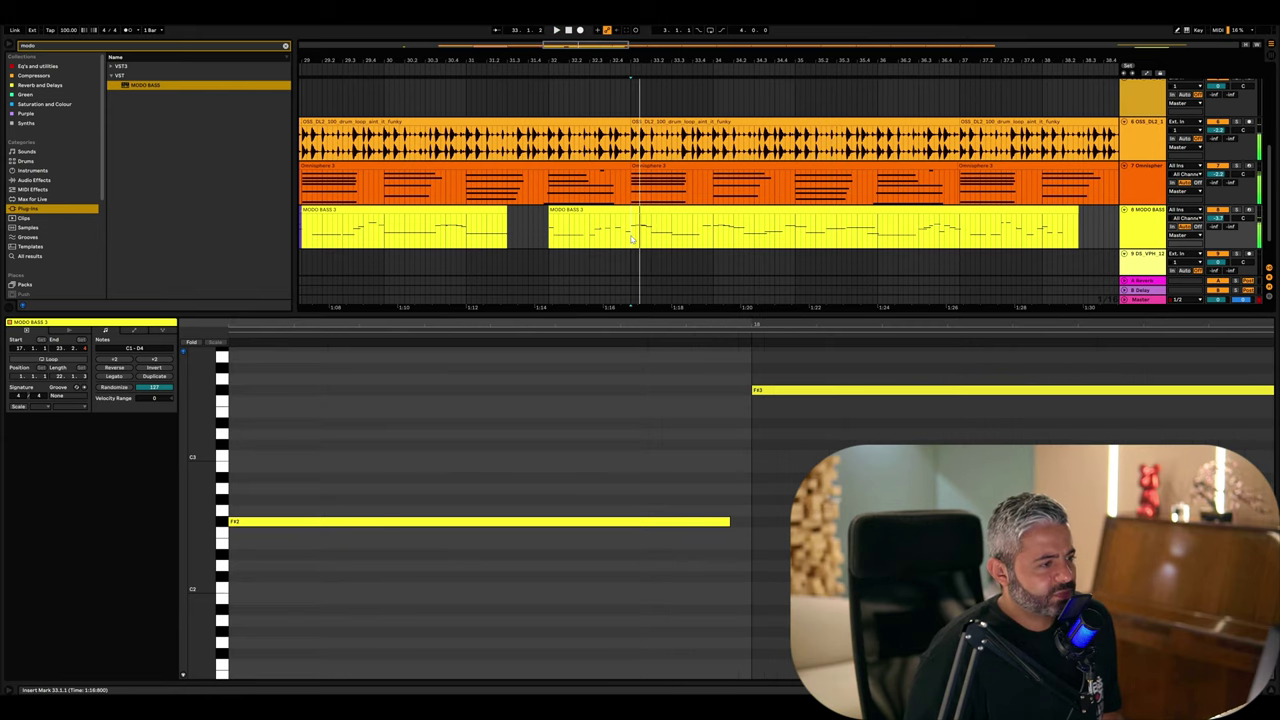
{"action": "key", "text": "space"}
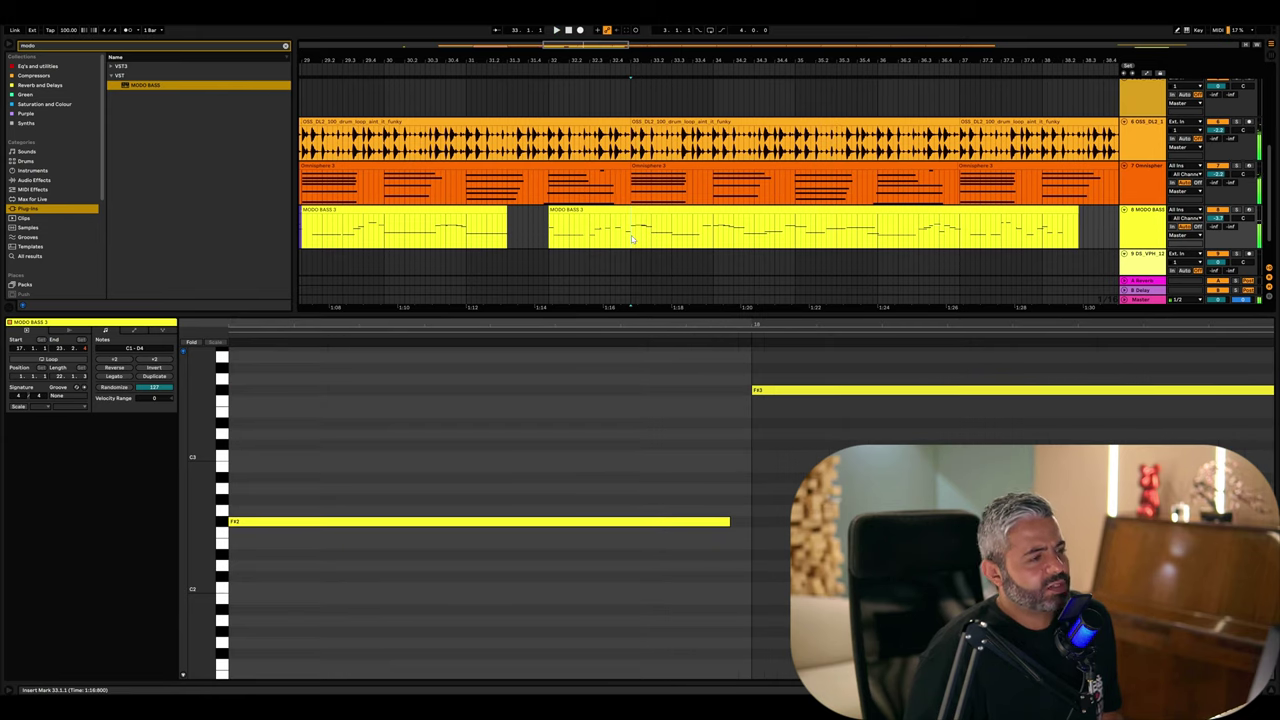
{"action": "left_click", "coordinate": [634, 226]}
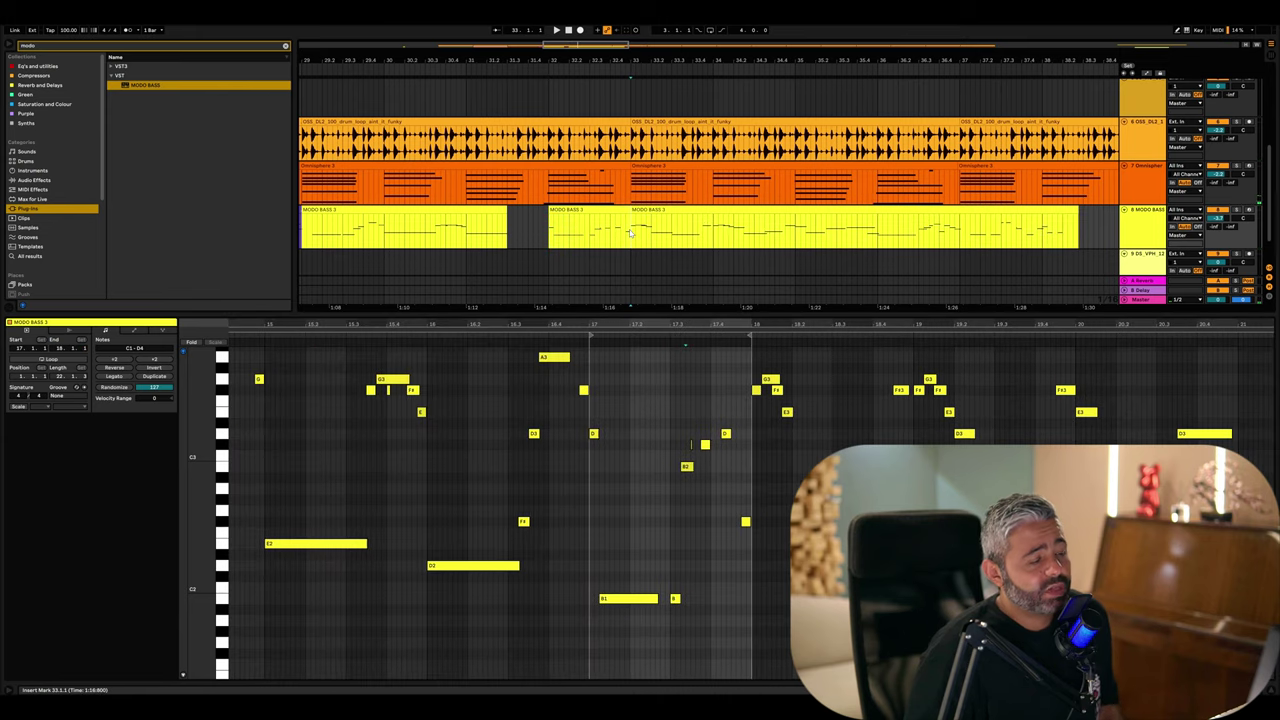
{"action": "left_click", "coordinate": [632, 233]}
{"action": "key", "text": "ctrl+e"}
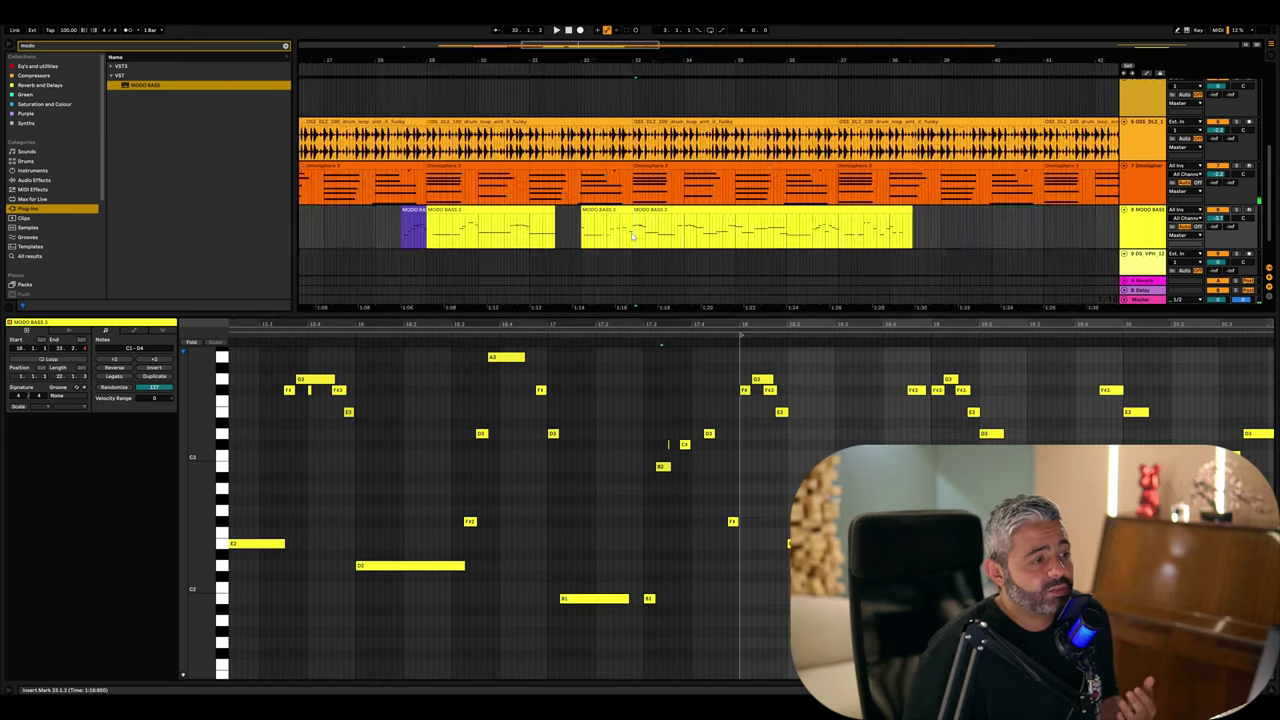
{"action": "scroll", "coordinate": [664, 240], "scroll_direction": "right", "scroll_amount": 2}
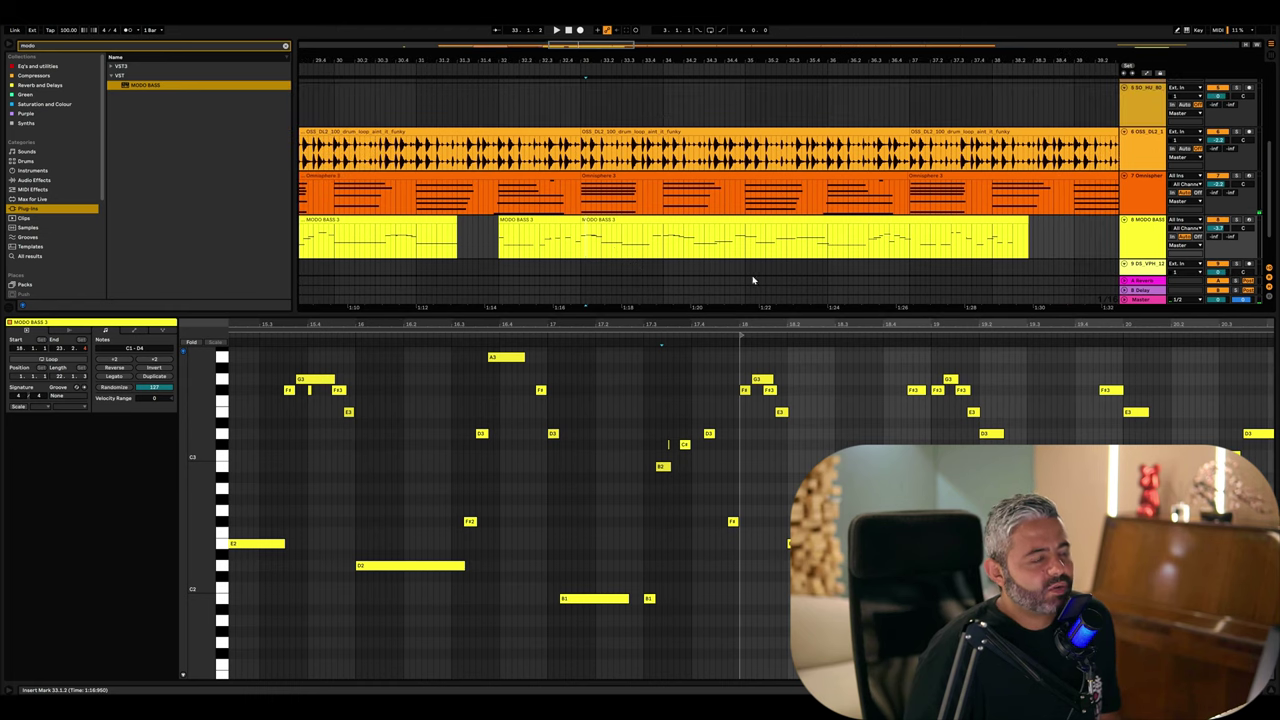
{"action": "left_click", "coordinate": [578, 244]}
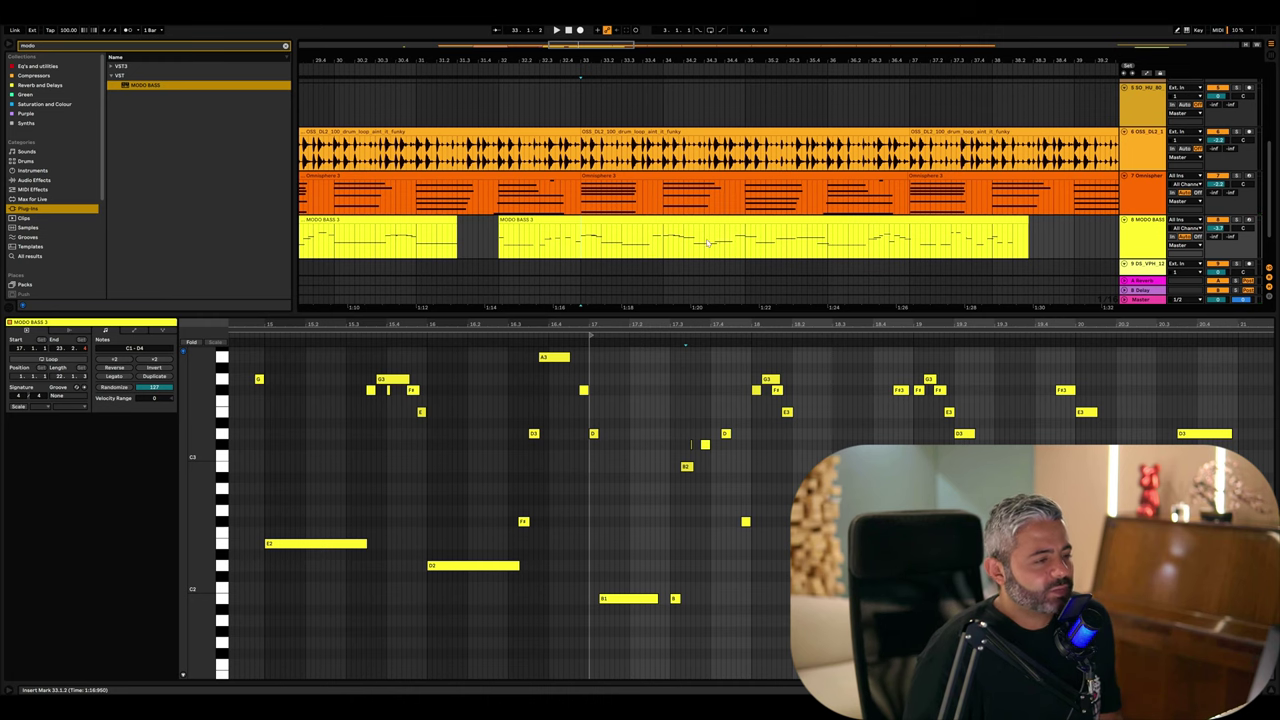
- Audition the last MODO BASS clip from 35.1.1 and 36.3.2, and delete the whole clip from 32.1.1 to its end
{"action": "left_click", "coordinate": [746, 246]}
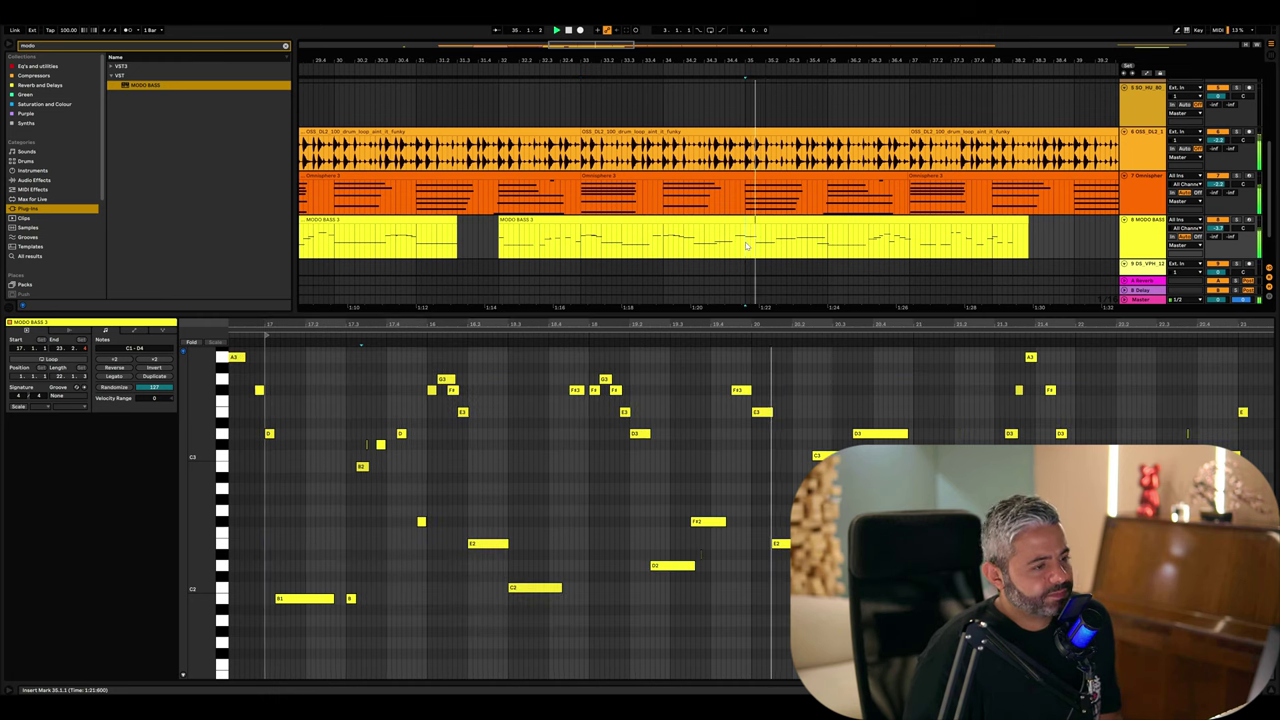
{"action": "left_click", "coordinate": [872, 244]}
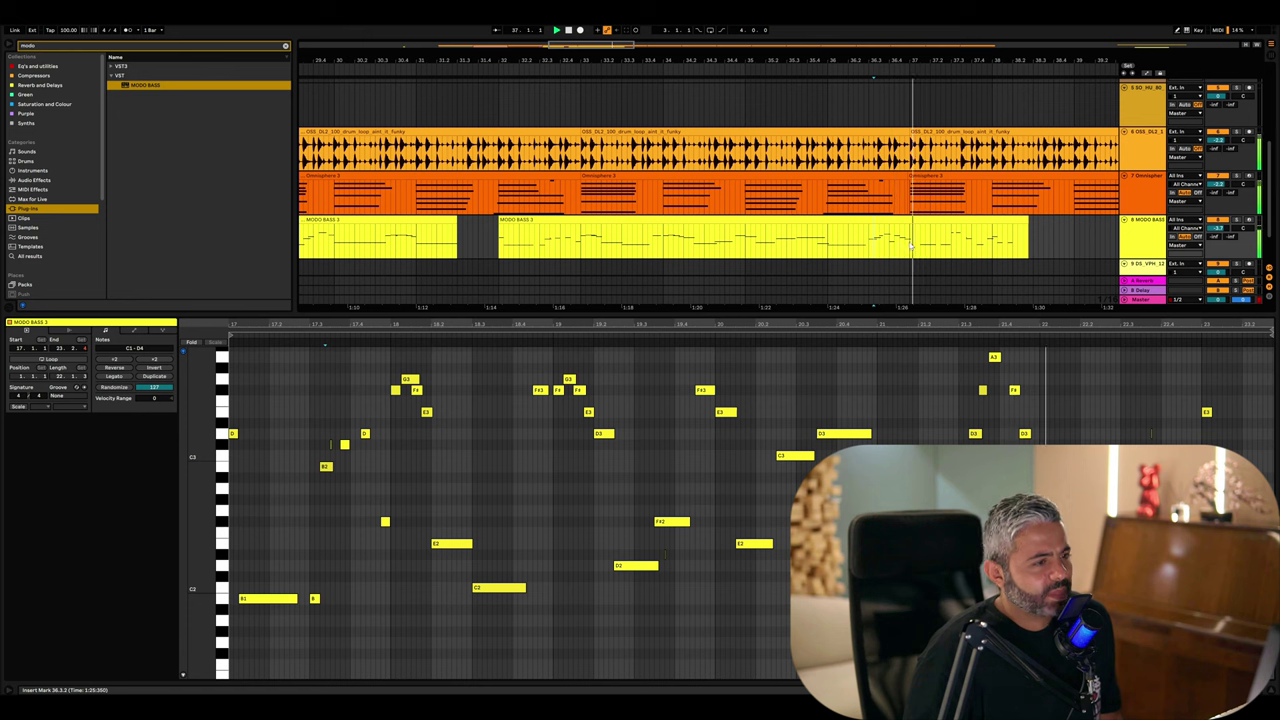
{"action": "left_click", "coordinate": [754, 222]}
{"action": "key", "text": "minus"}
{"action": "left_click", "coordinate": [743, 229]}
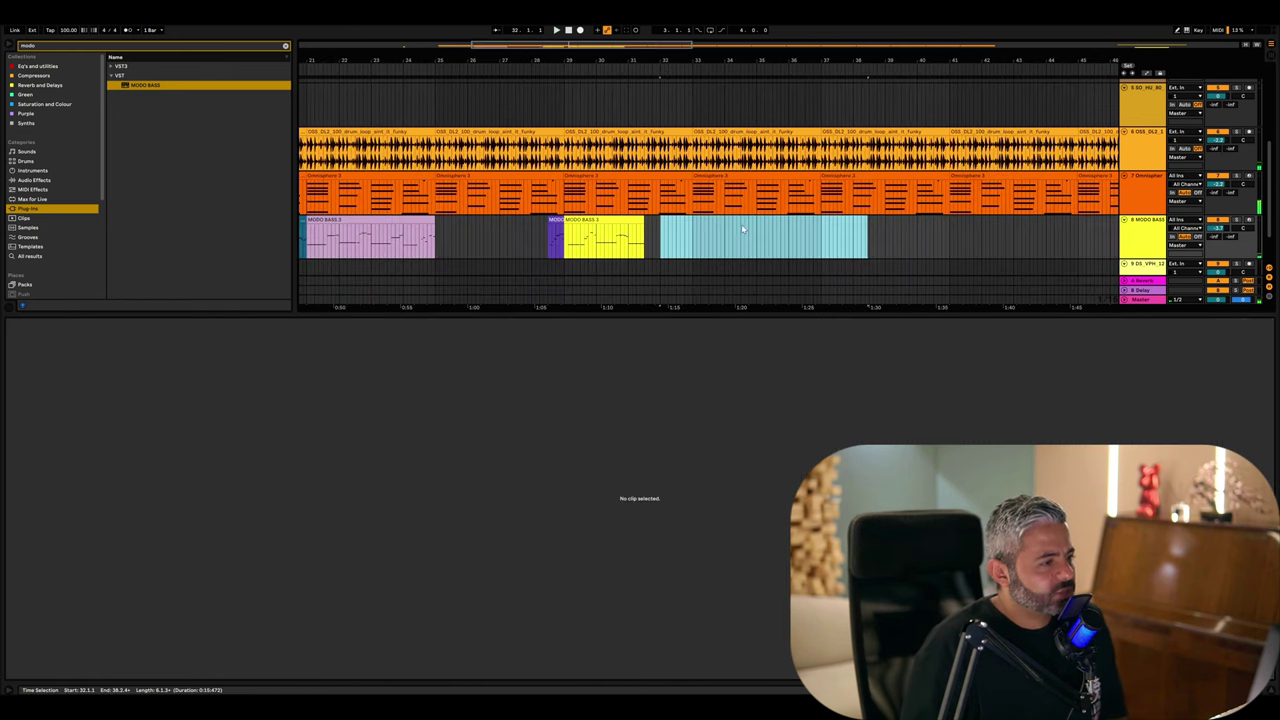
- Delete the yellow MODO BASS clip starting at bar 29 and the short yellow clip before bar 17
{"action": "left_click", "coordinate": [616, 219]}
{"action": "key", "text": "Delete"}
{"action": "left_click", "coordinate": [484, 243]}
{"action": "key", "text": "minus"}
{"action": "key", "text": "minus"}
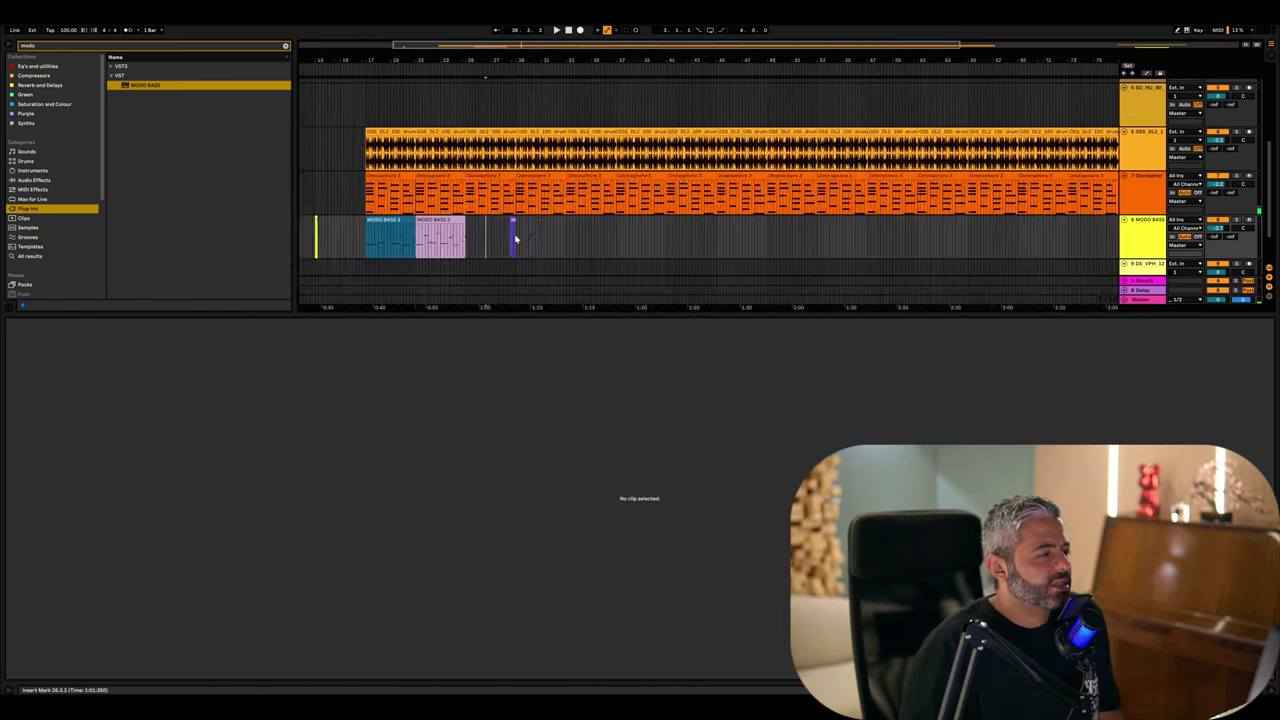
{"action": "left_click", "coordinate": [325, 237]}
{"action": "key", "text": "Delete"}
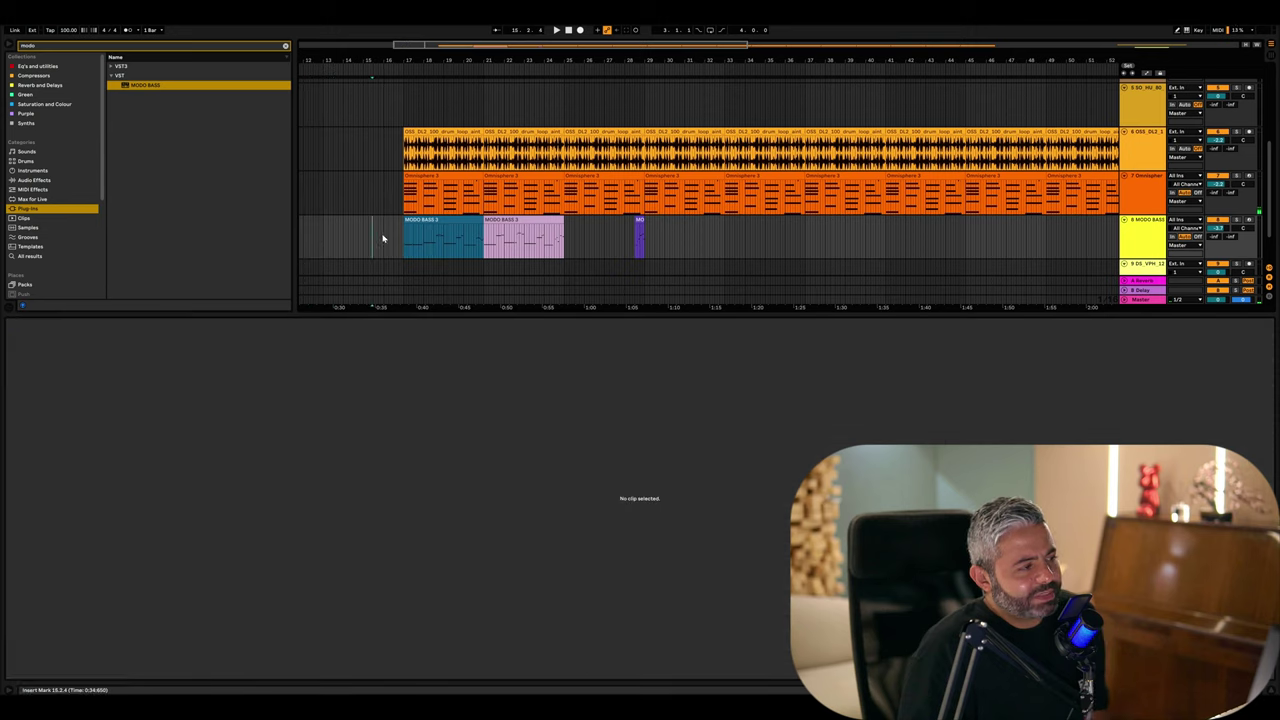
- Play the arrangement from 17.1.1, where the blue MODO BASS clip starts
{"action": "right_click", "coordinate": [384, 237]}
{"action": "left_click", "coordinate": [481, 311]}
{"action": "key", "text": "plus"}
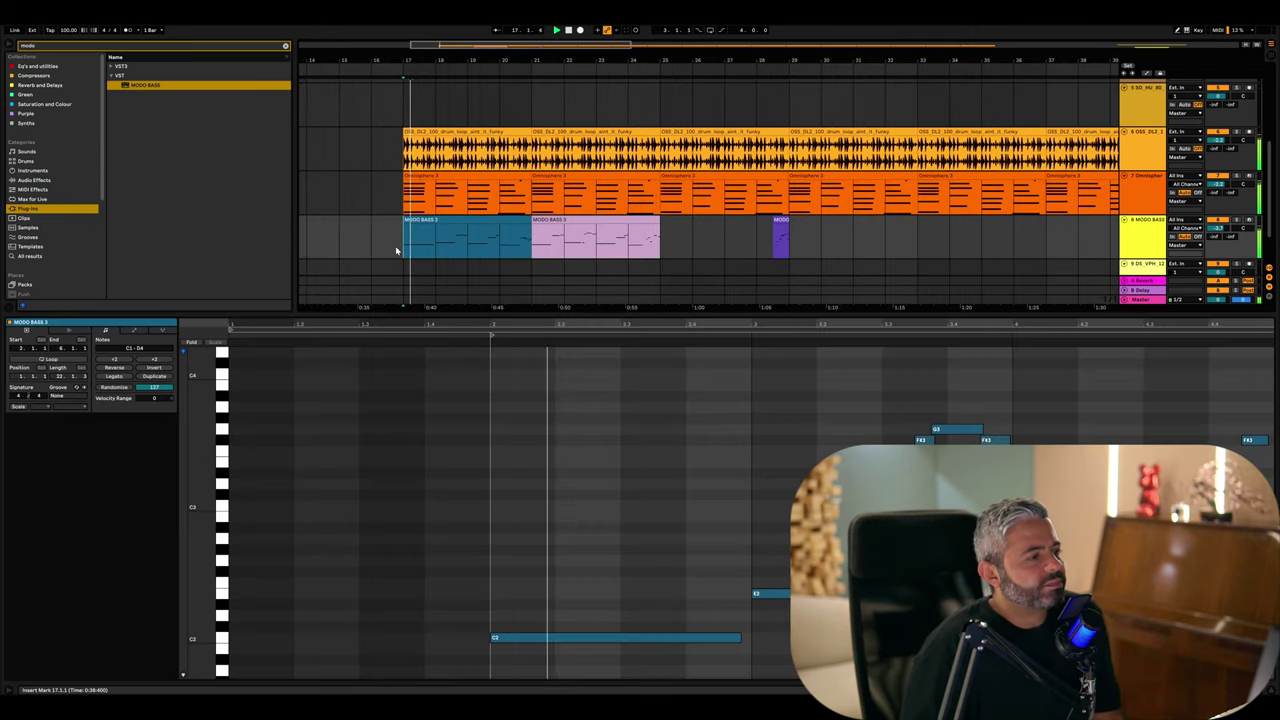
- Select all notes in the pink MODO BASS clip at 21.1.1 and quantize them with the current quantize settings
{"action": "left_click", "coordinate": [561, 220]}
{"action": "left_click", "coordinate": [566, 421]}
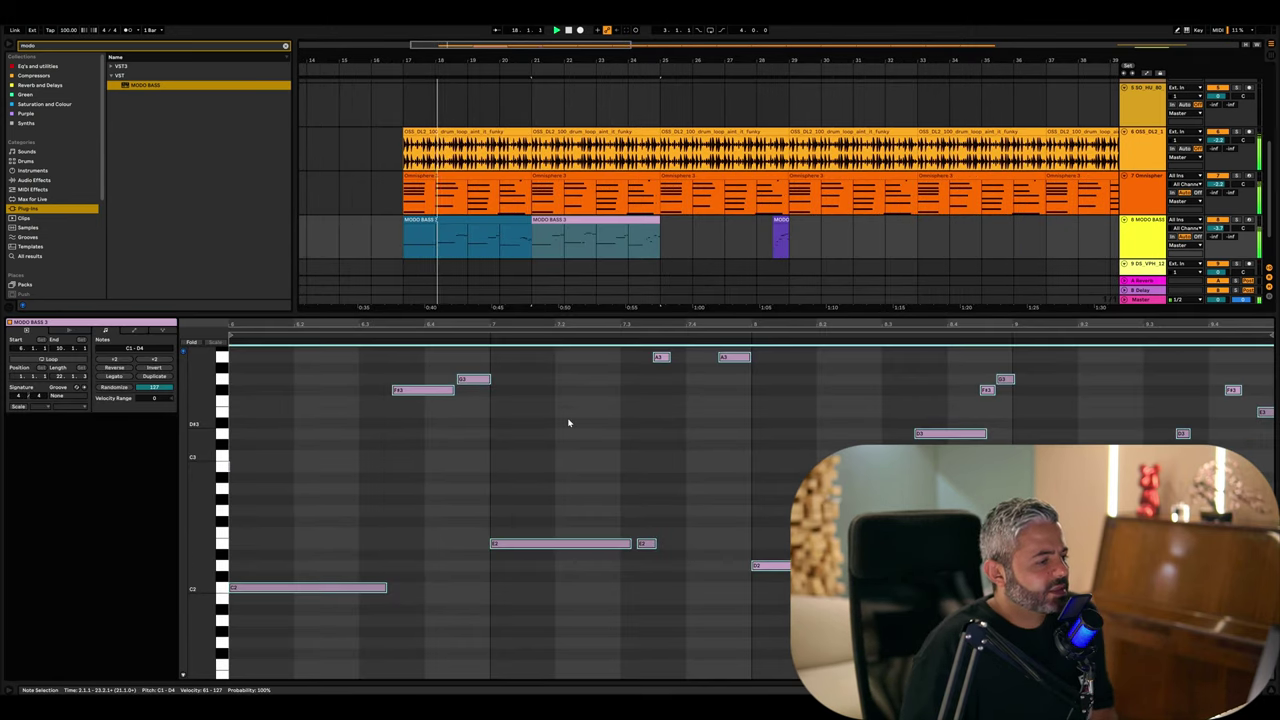
{"action": "key", "text": "ctrl+a"}
{"action": "key", "text": "ctrl+shift+u"}
{"action": "key", "text": "Return"}
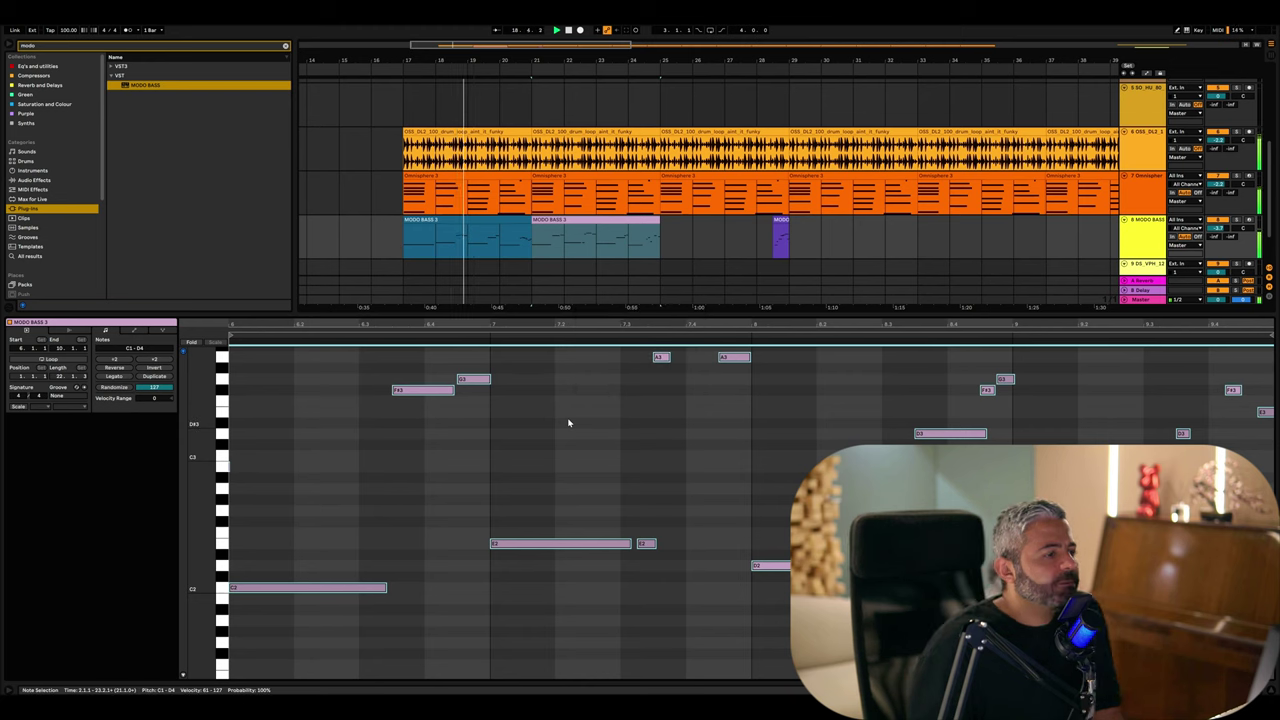
{"action": "left_click", "coordinate": [652, 229]}
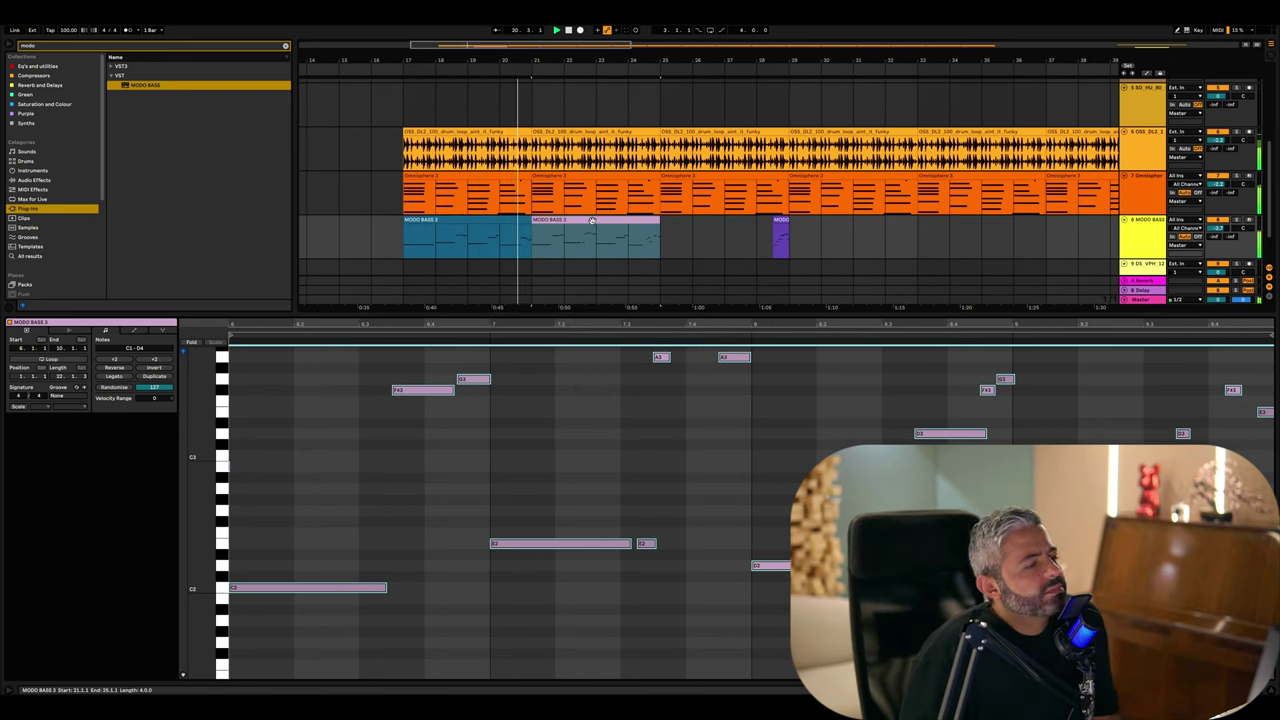